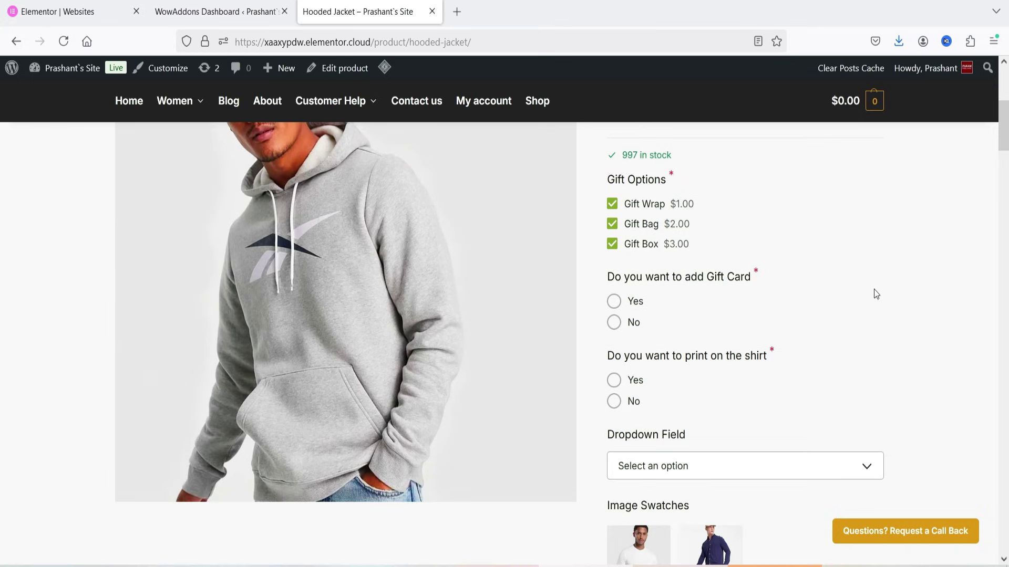
Test the gift card question on the Hooded Jacket page by switching between Yes and No, ending on Yes
click(613, 302)
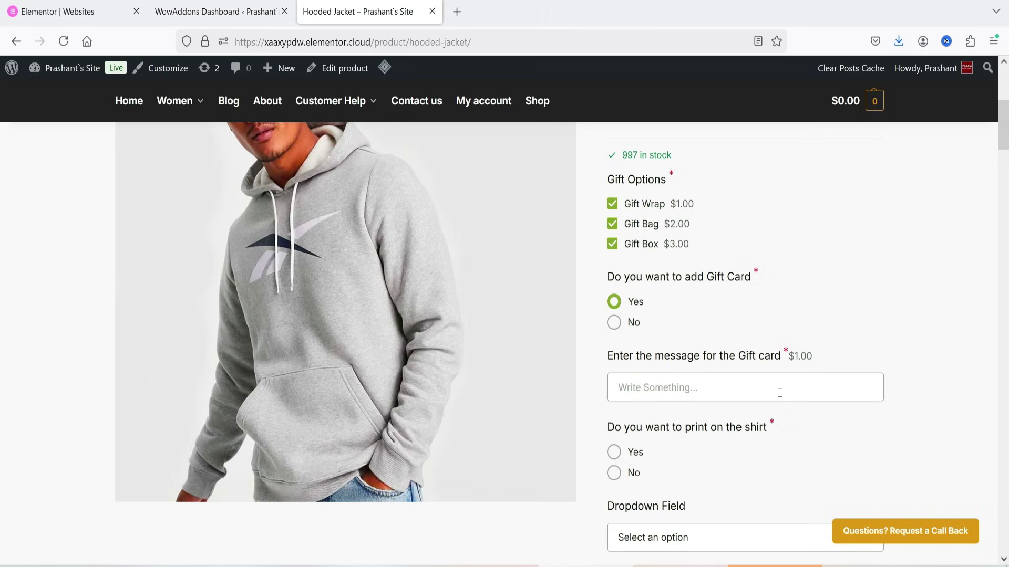
click(736, 388)
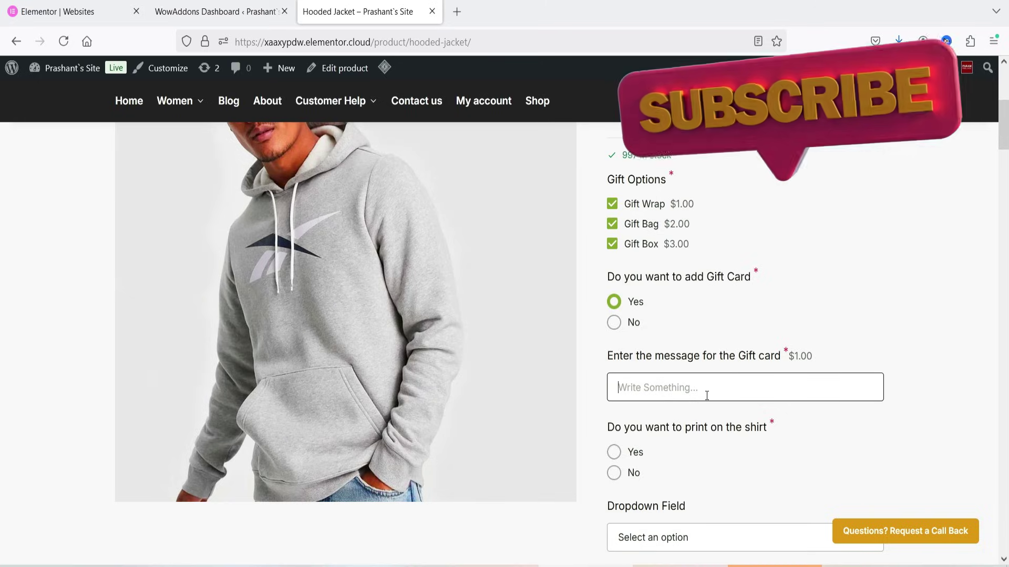
click(614, 323)
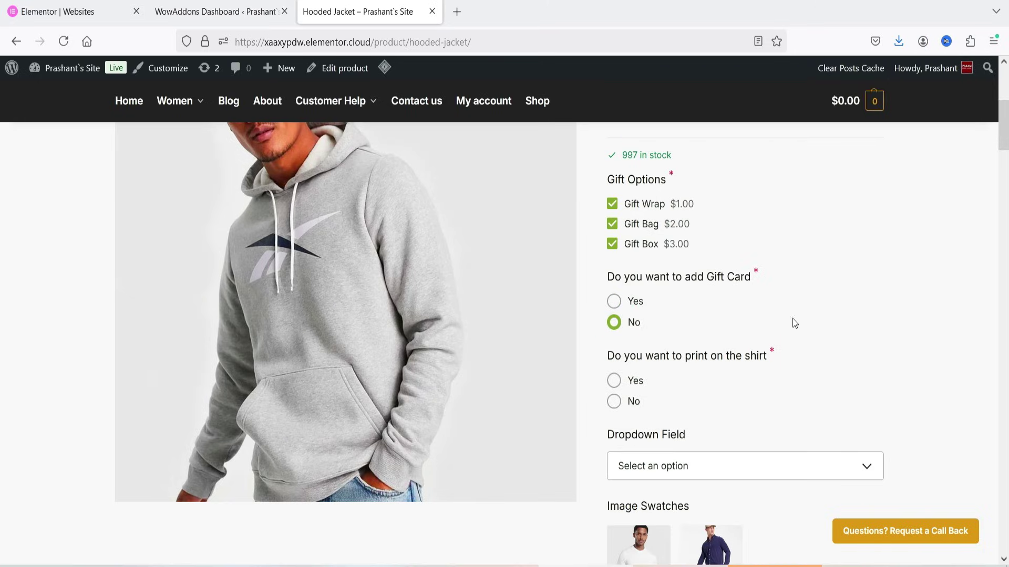
click(614, 301)
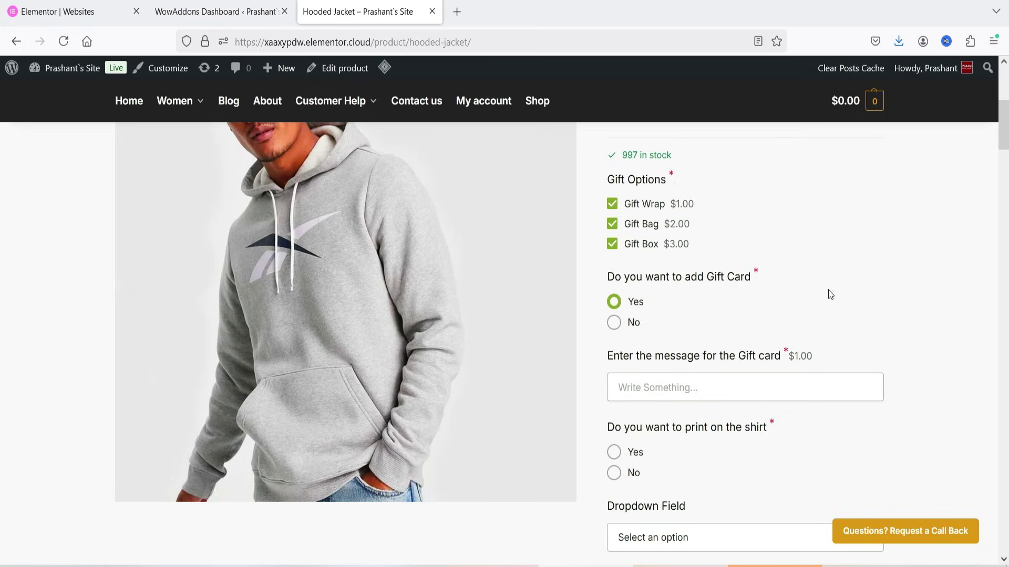
Answer the shirt printing question with No, change it to Yes, and examine the image upload field
scroll(829, 298, down, 3)
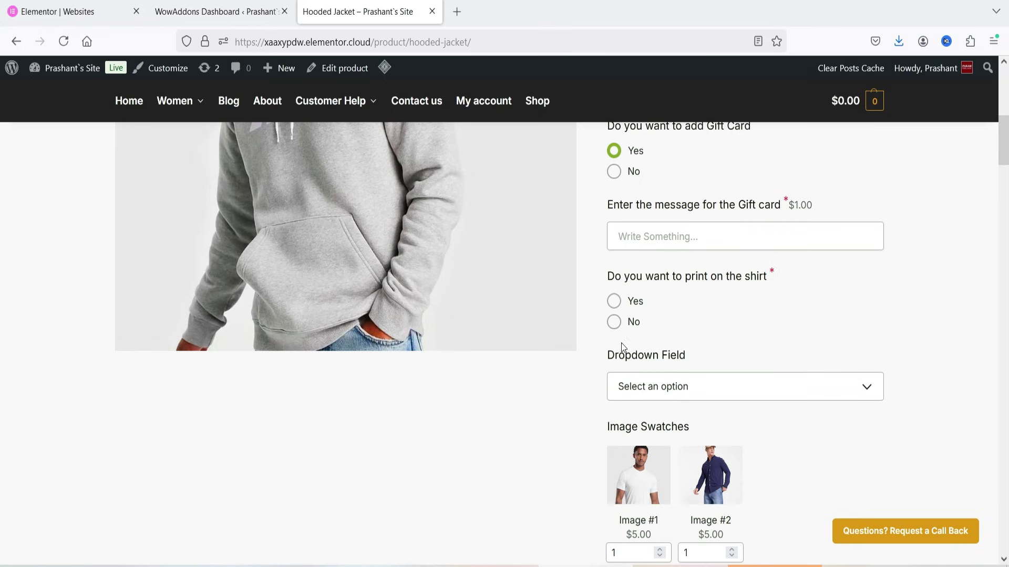
click(613, 322)
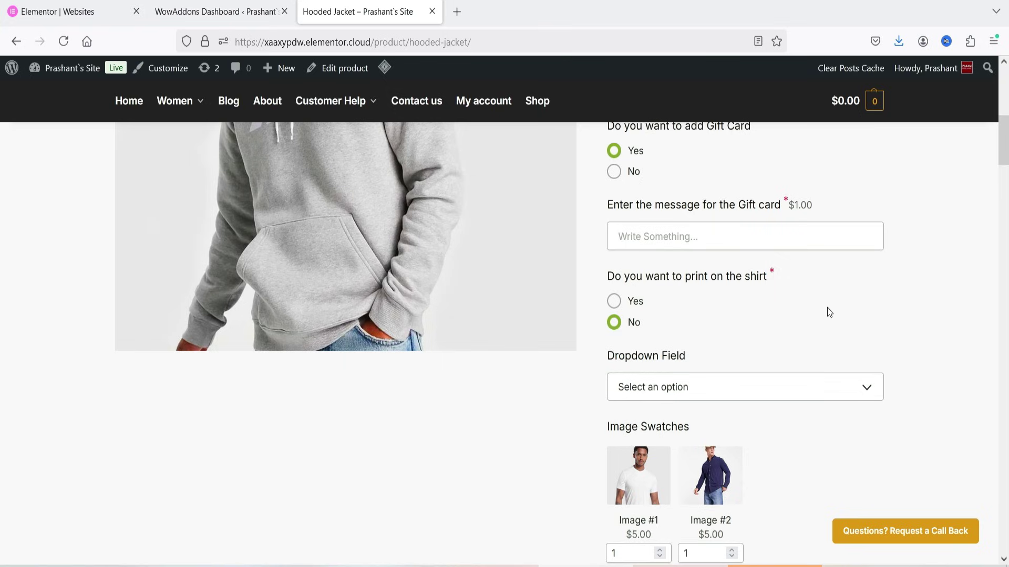
click(614, 301)
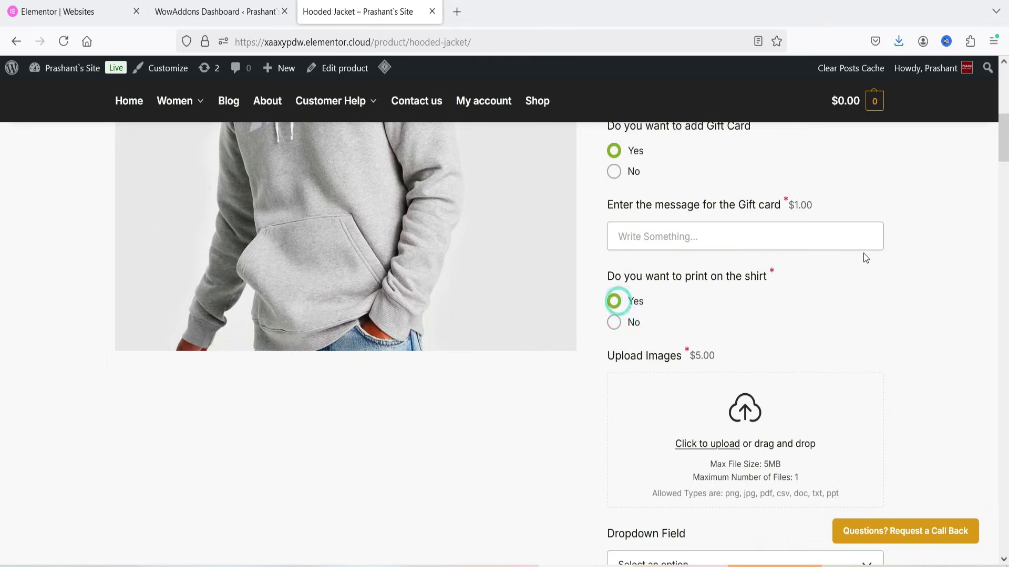
scroll(864, 256, down, 1)
scroll(922, 260, down, 2)
scroll(923, 260, up, 1)
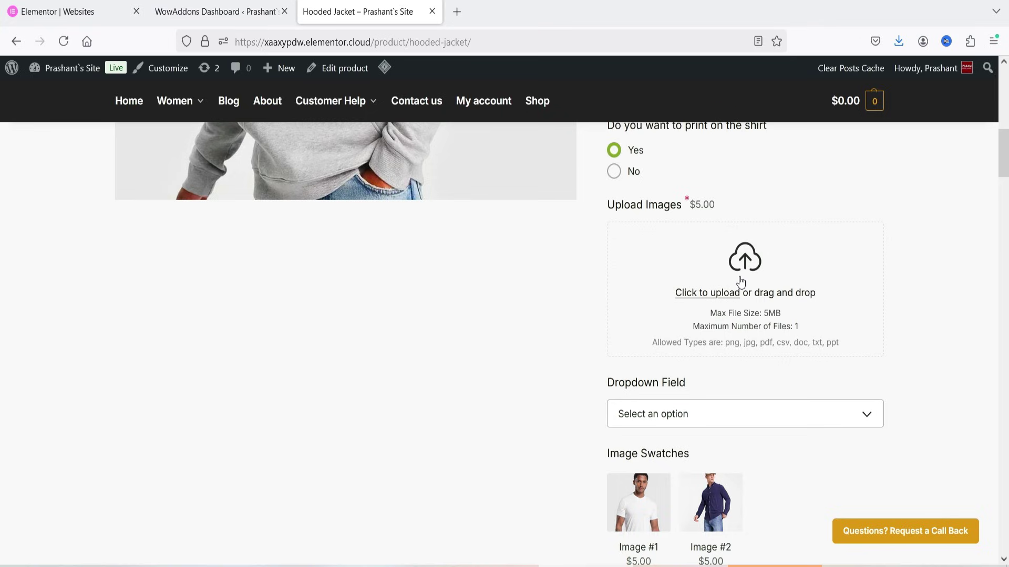
Examine the dropdown, image swatch, button, color swatch, email, phone and products fields down to the addons price and total
scroll(935, 292, down, 2)
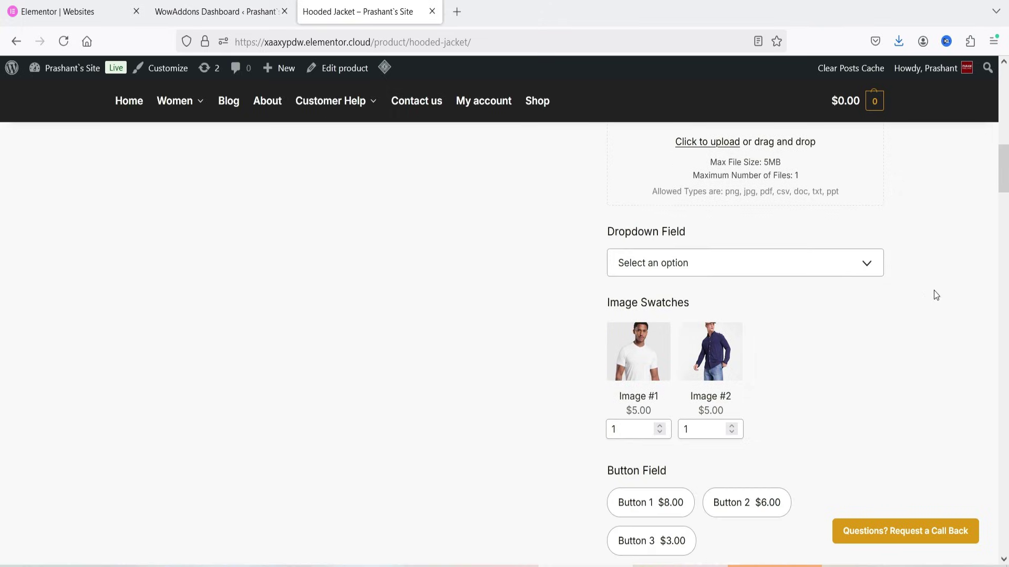
click(733, 267)
click(732, 265)
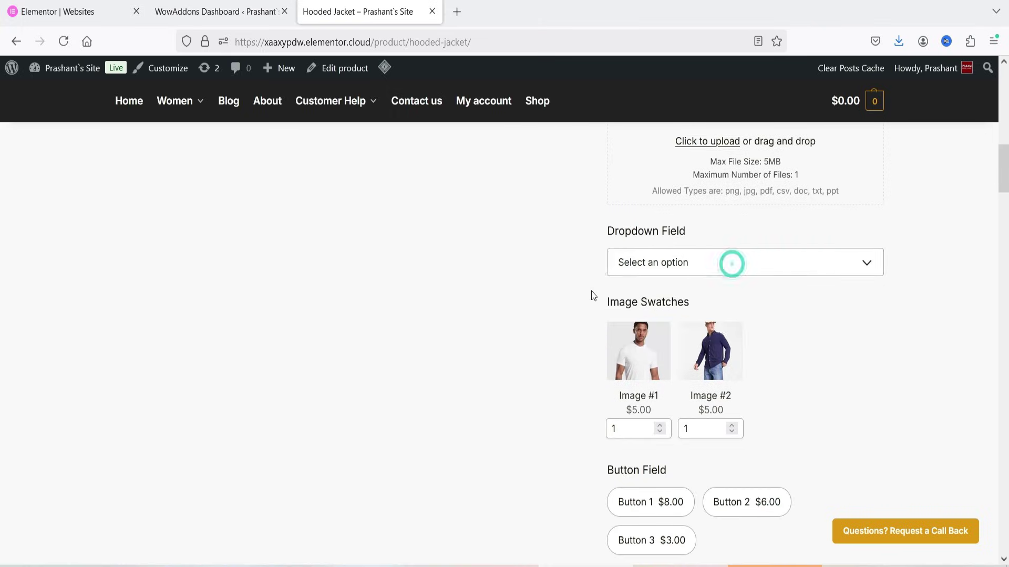
scroll(591, 299, down, 3)
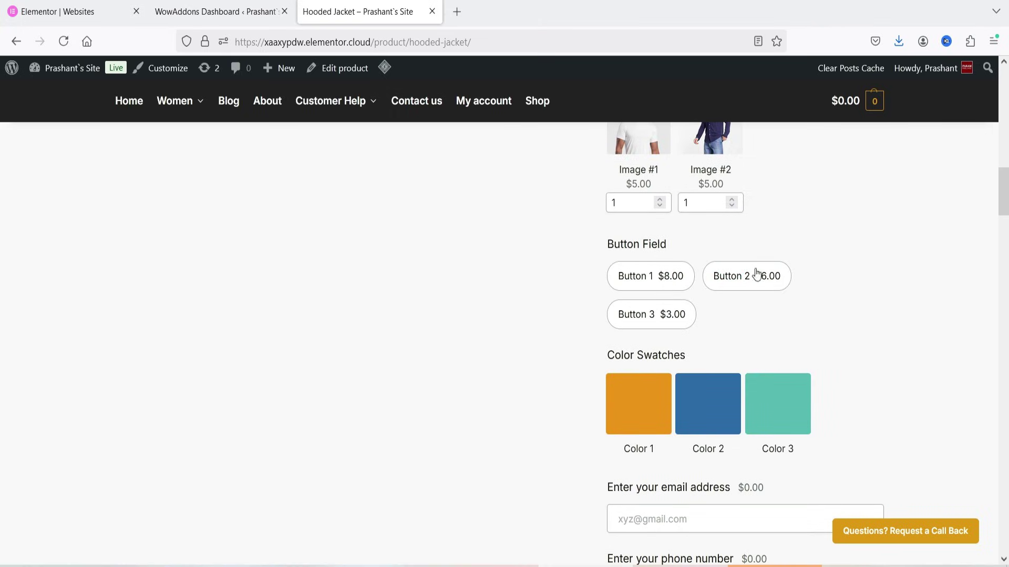
scroll(900, 270, down, 3)
click(656, 294)
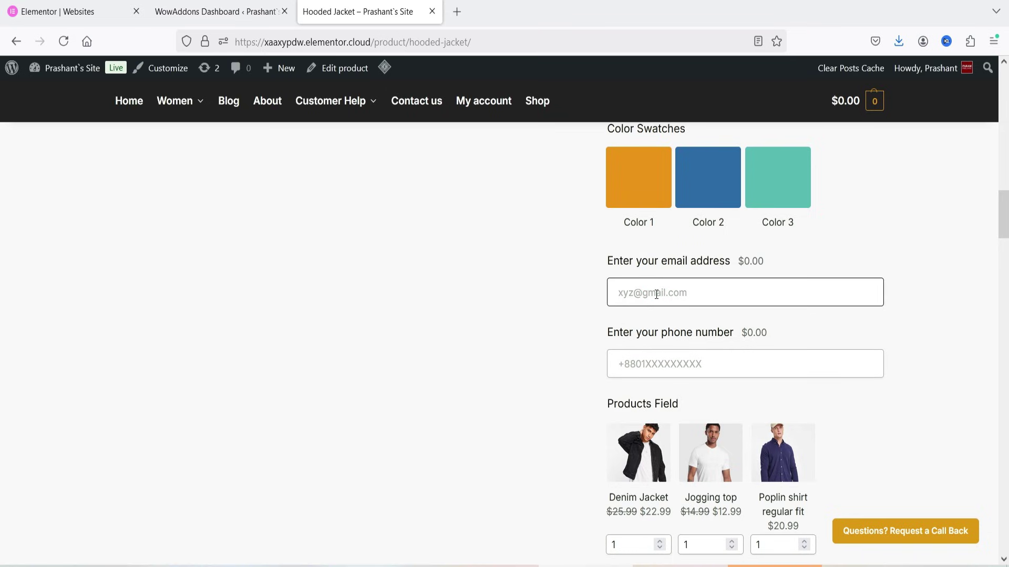
click(654, 372)
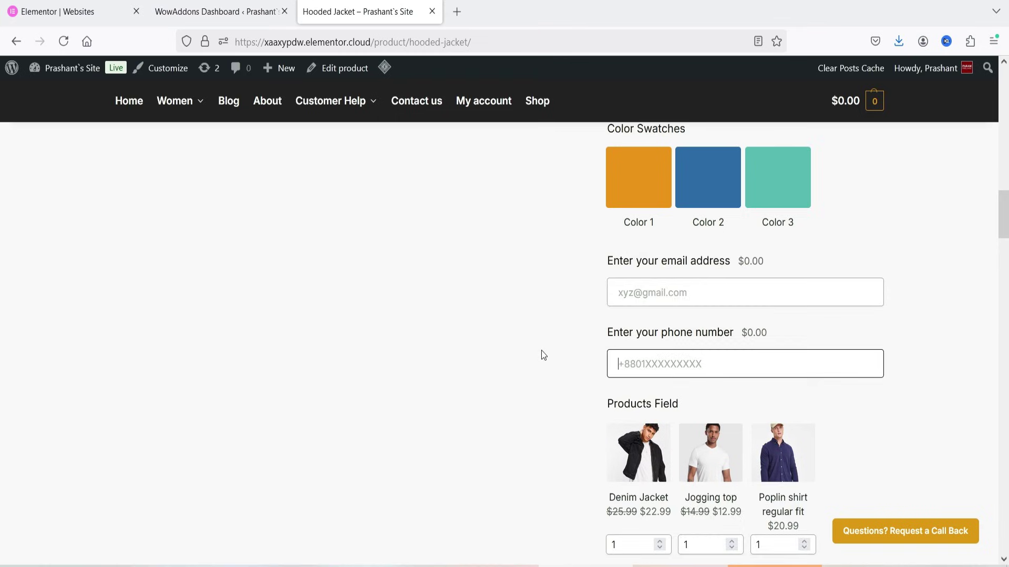
scroll(541, 356, down, 3)
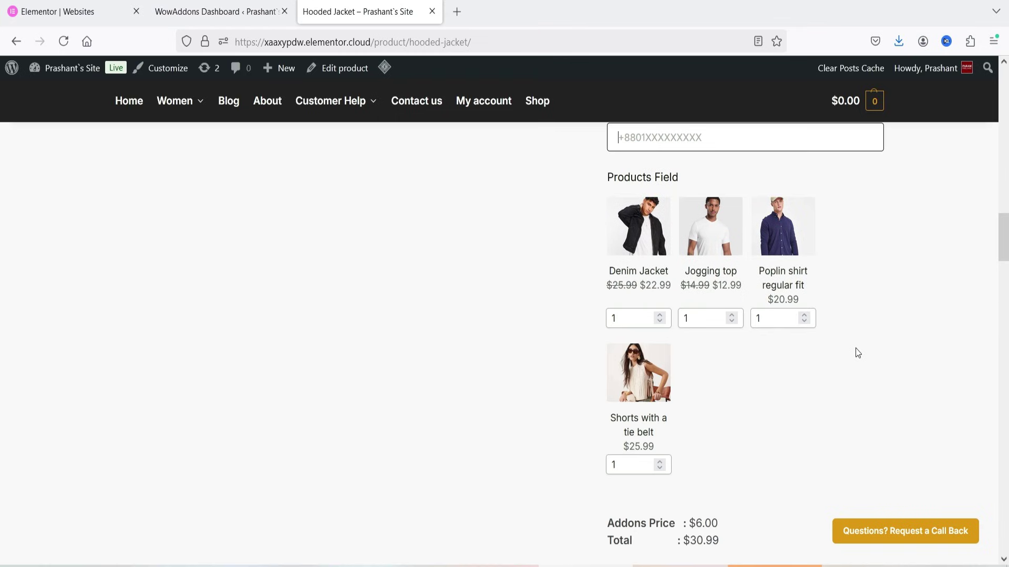
scroll(609, 371, down, 2)
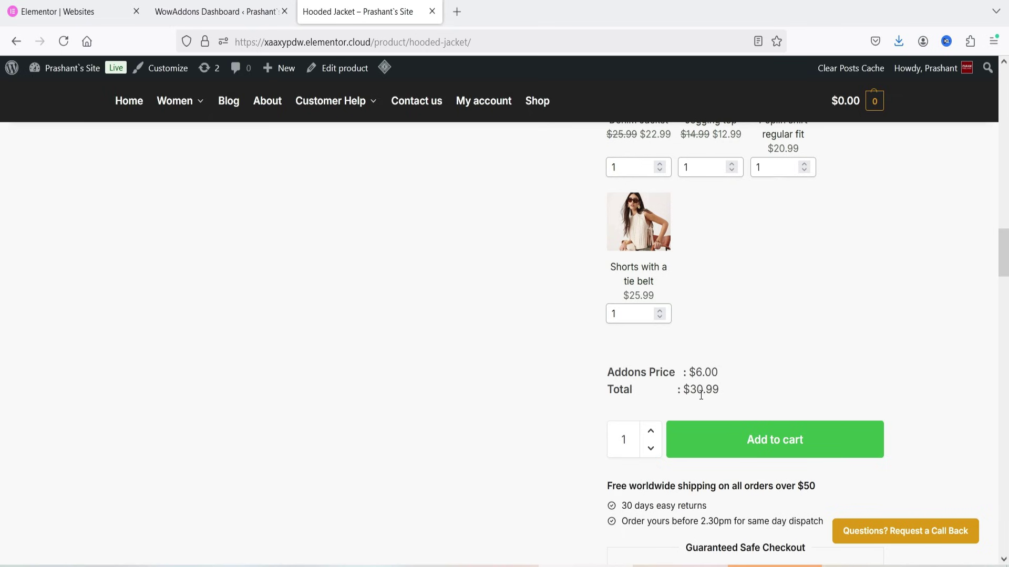
scroll(869, 318, up, 15)
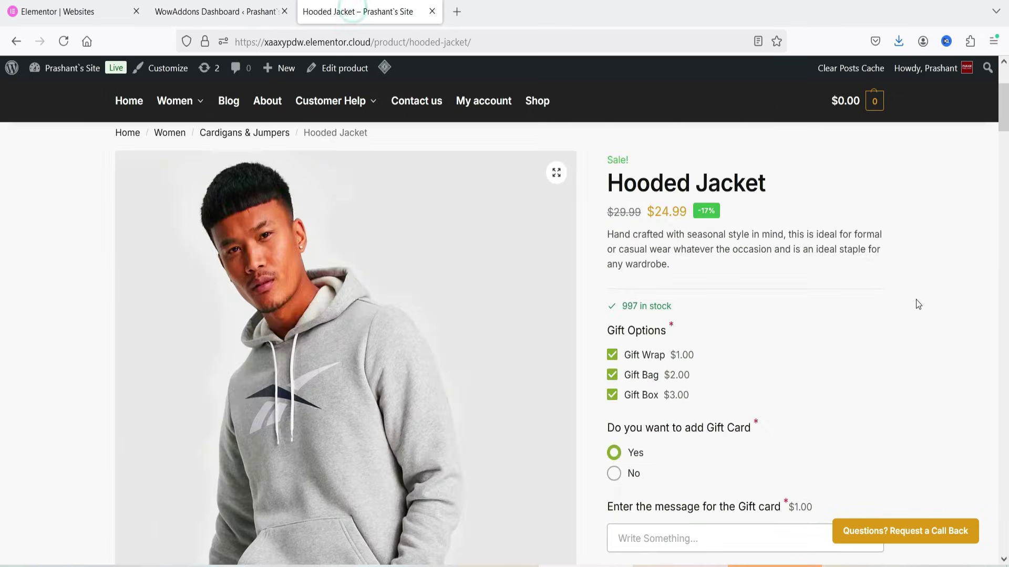
Switch to the Demo Addon 1 editor in WowAddons and look through all the available field elements
click(205, 11)
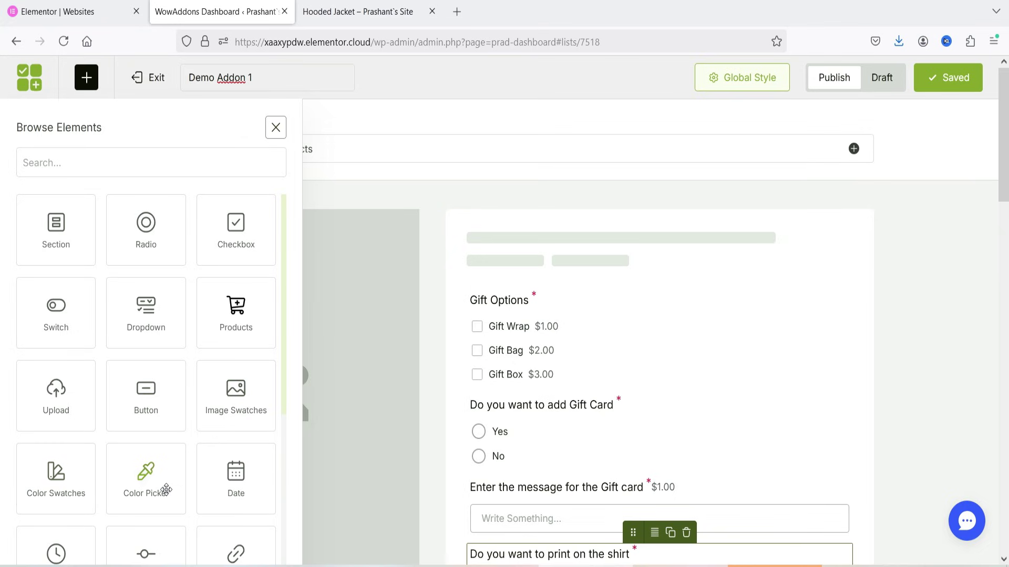
scroll(200, 395, down, 3)
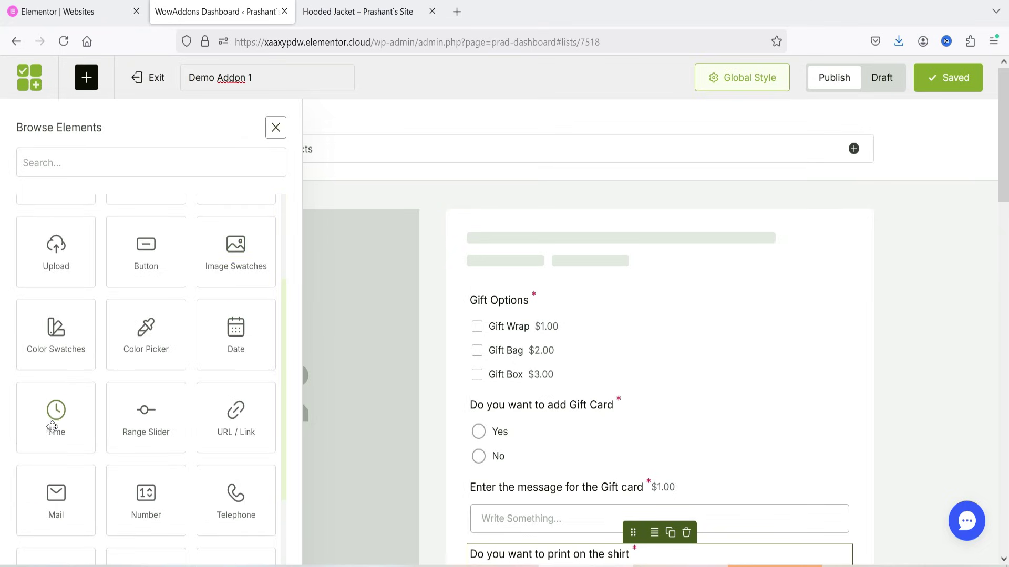
scroll(210, 342, down, 1)
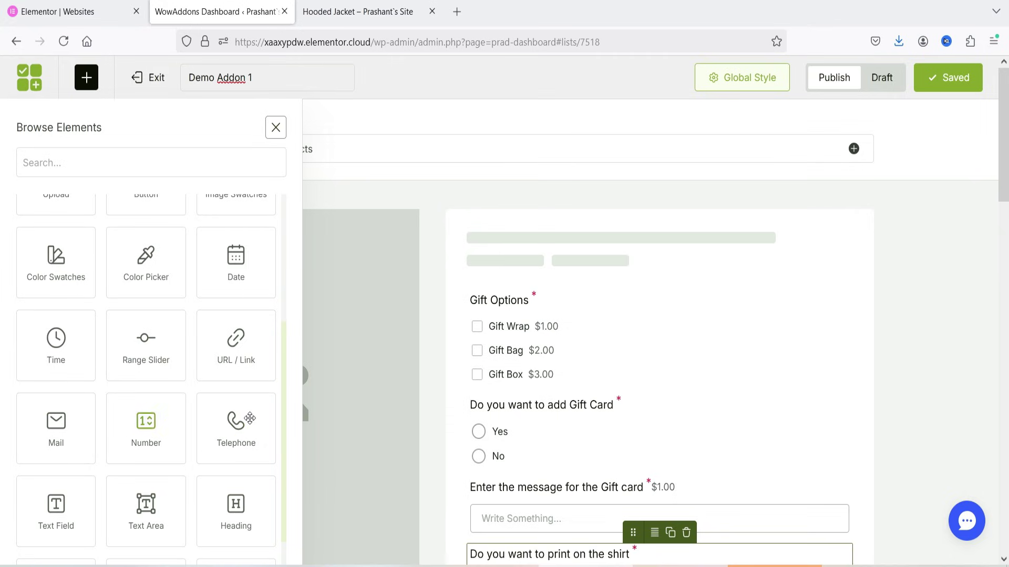
scroll(176, 393, down, 1)
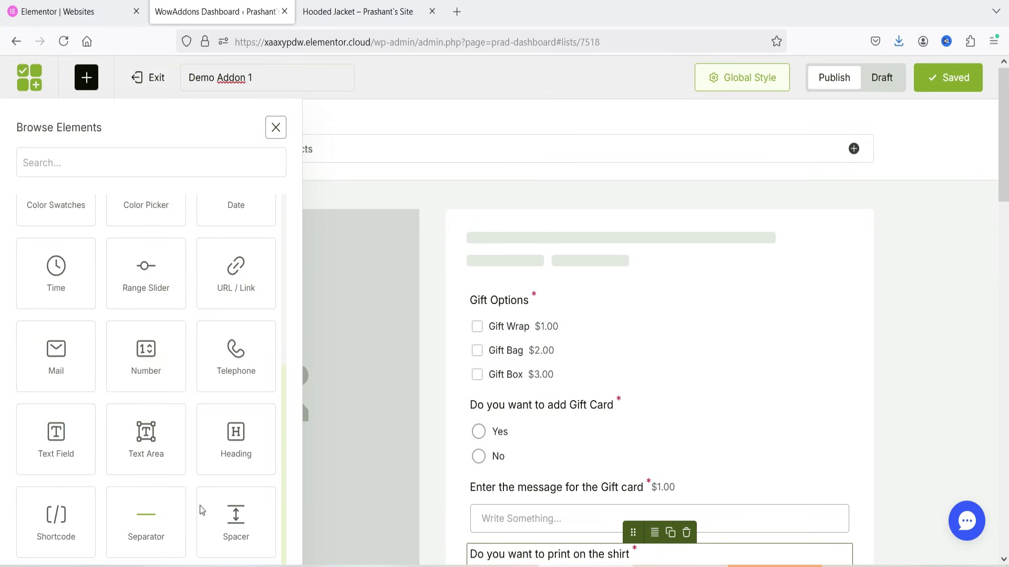
scroll(162, 514, down, 1)
scroll(156, 393, up, 4)
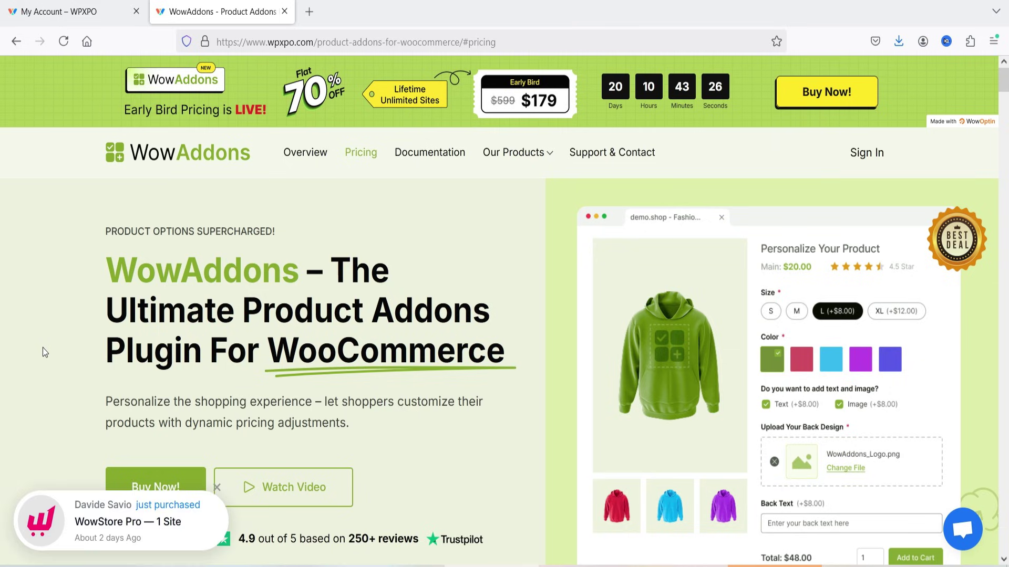
Look through the key features on the WowAddons product website and go to its pricing section
scroll(352, 308, down, 2)
scroll(351, 308, down, 10)
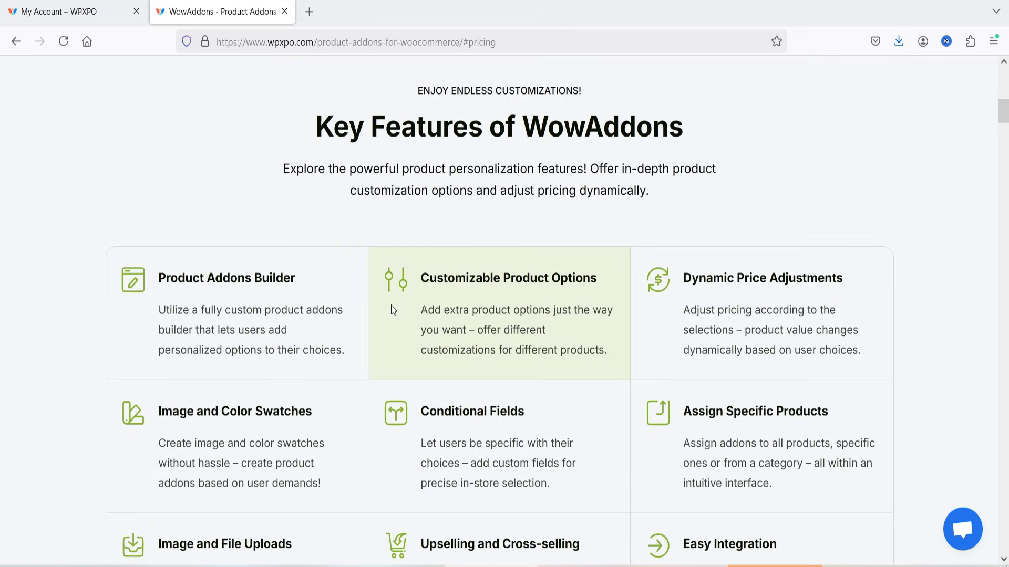
scroll(391, 305, up, 14)
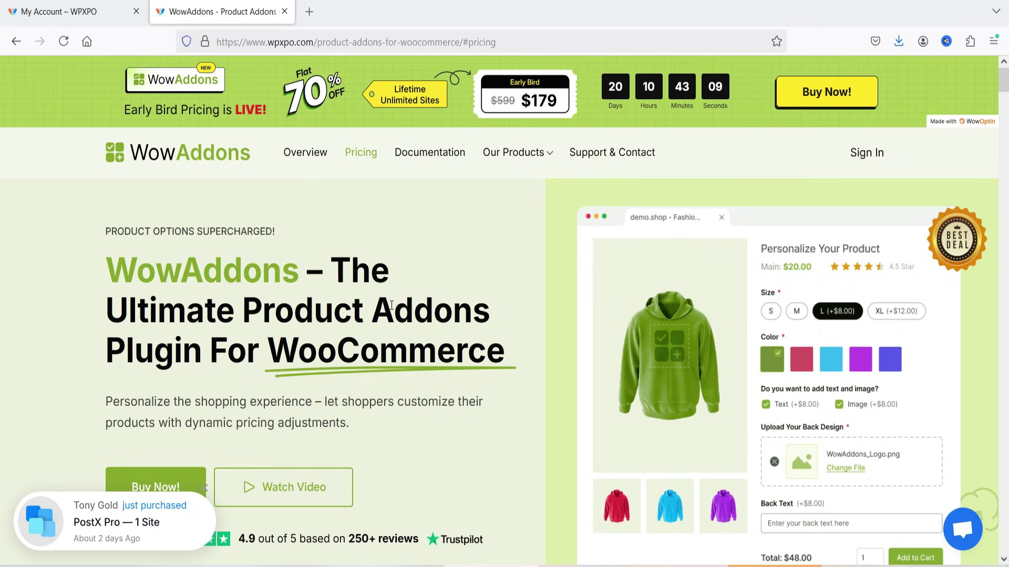
click(359, 154)
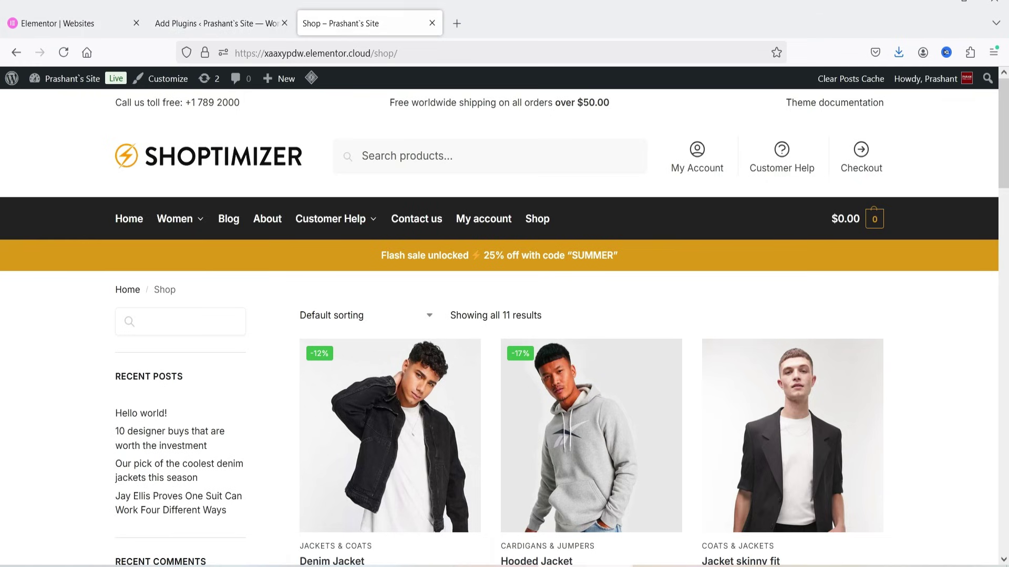
Search for "wowaddons" among new WordPress plugins, and install and activate the WowAddons product addons plugin by WPXPO
click(205, 28)
scroll(32, 447, down, 3)
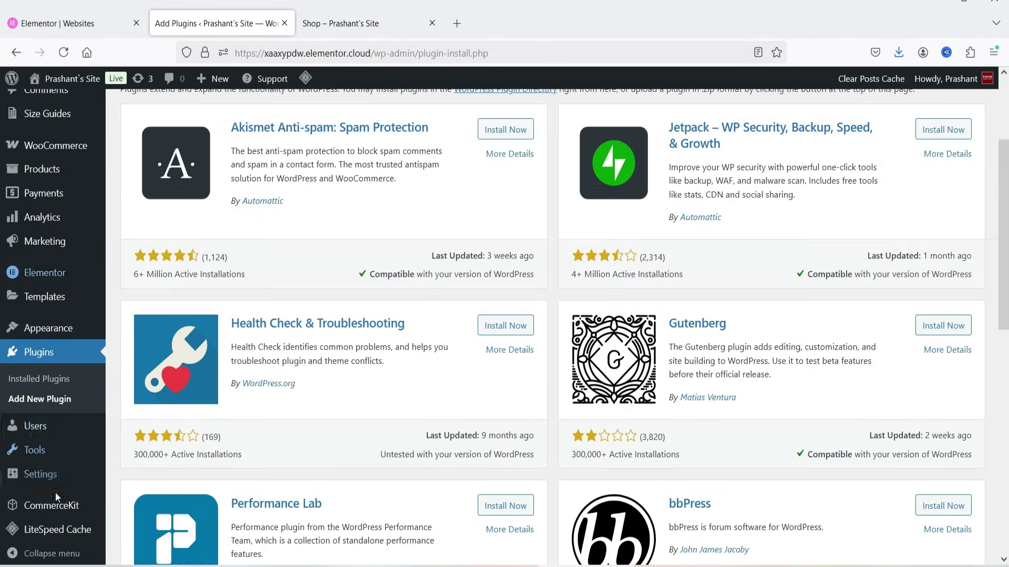
click(44, 403)
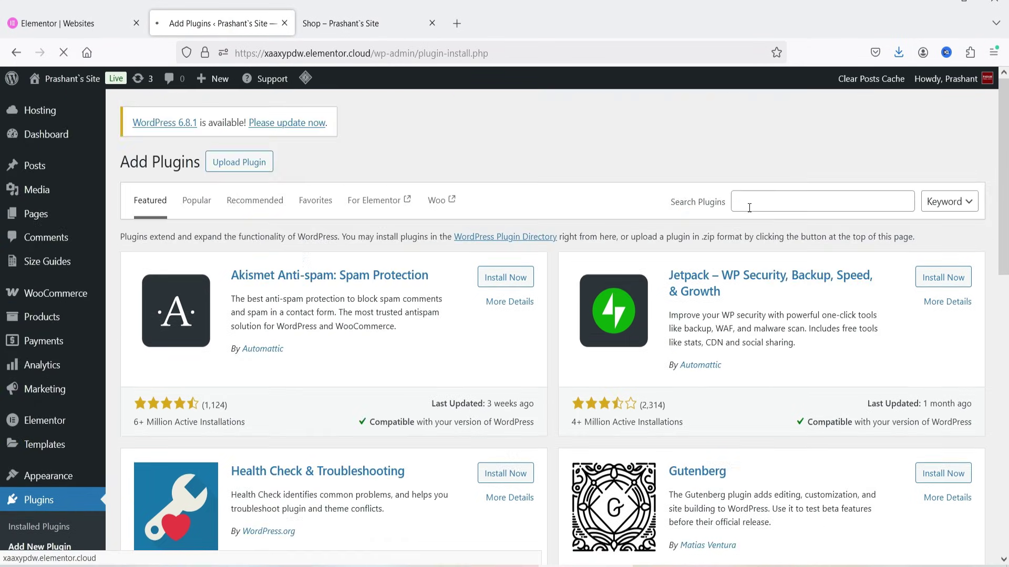
click(749, 207)
text(wowaddons)
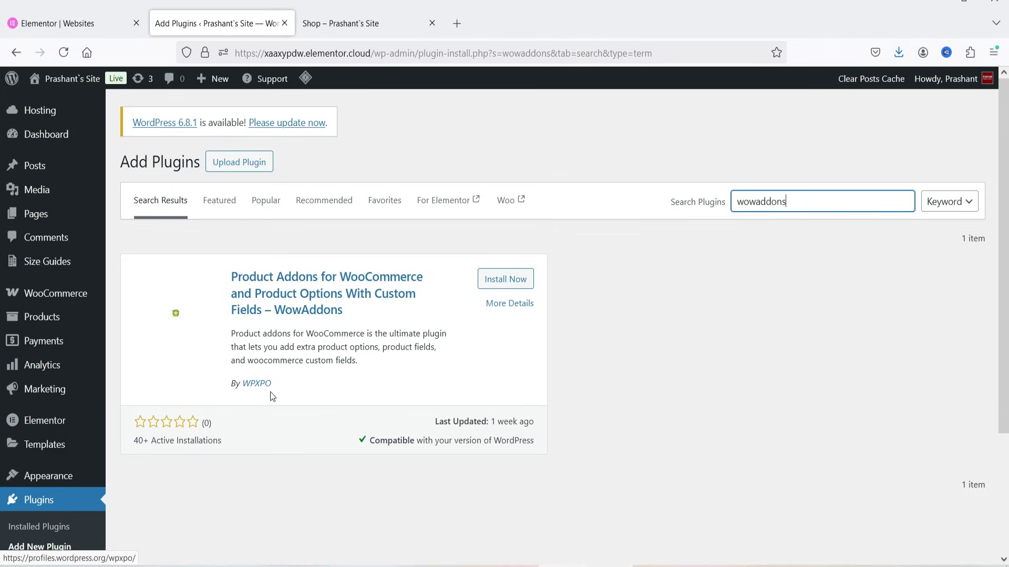
click(517, 279)
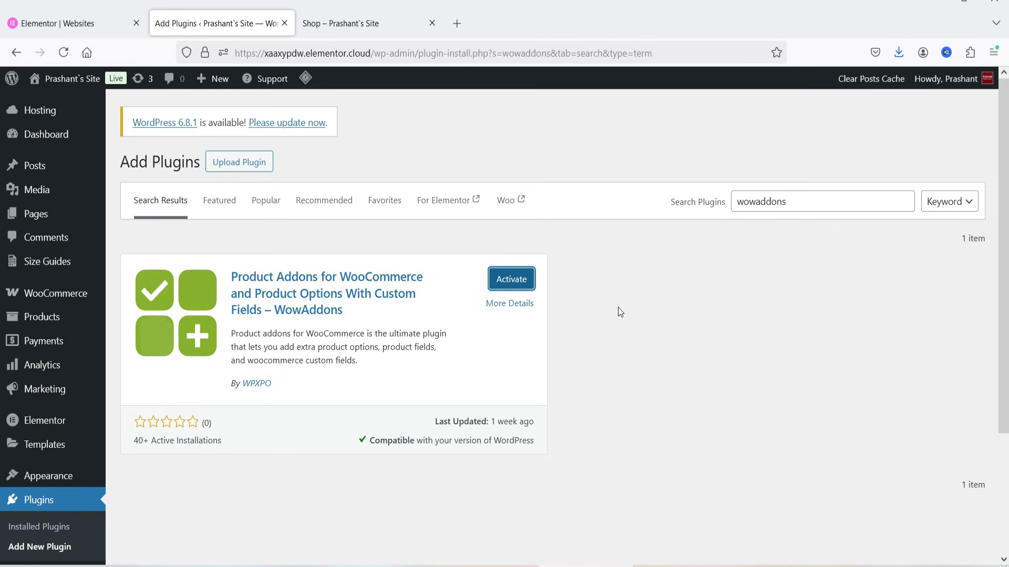
click(499, 281)
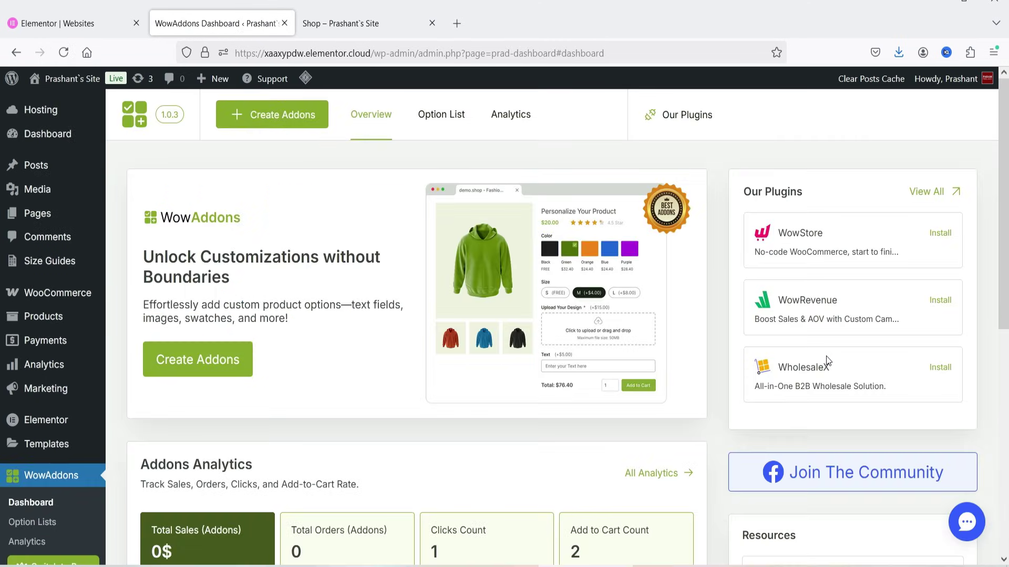
Examine the WowAddons dashboard with its addons analytics and resources, and open the Option Lists page
scroll(811, 357, down, 3)
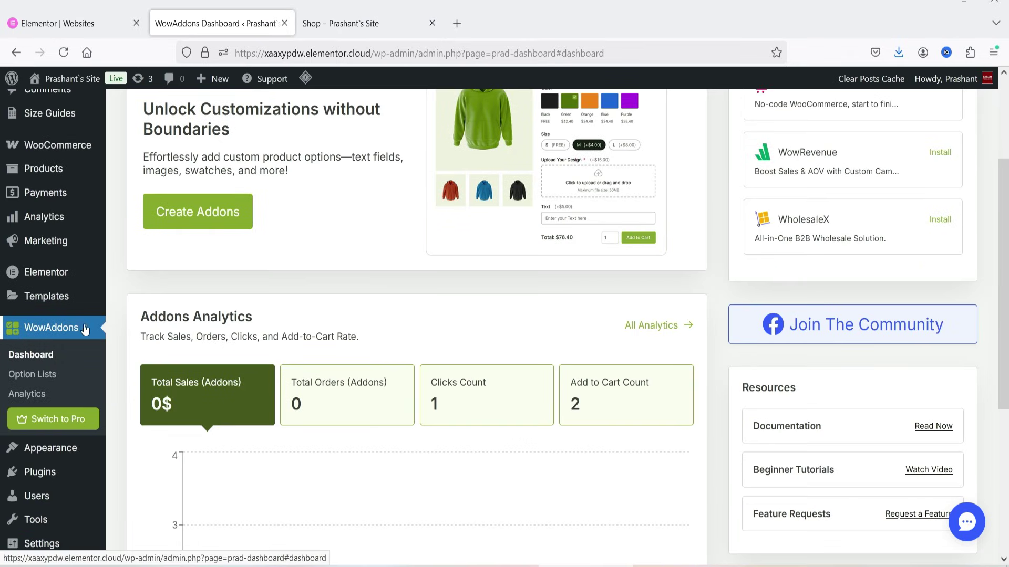
scroll(693, 353, up, 1)
scroll(693, 353, up, 3)
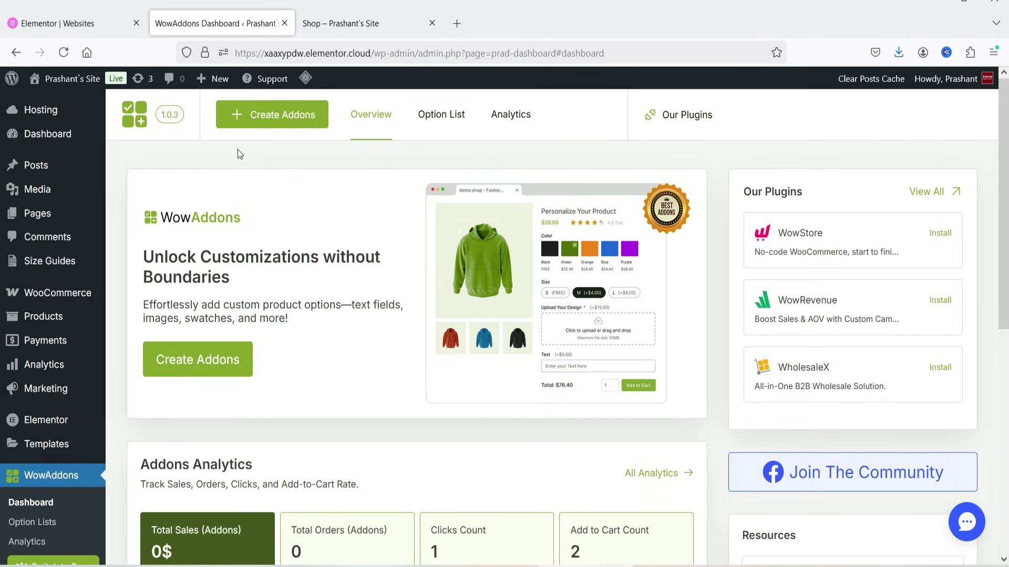
scroll(327, 267, down, 5)
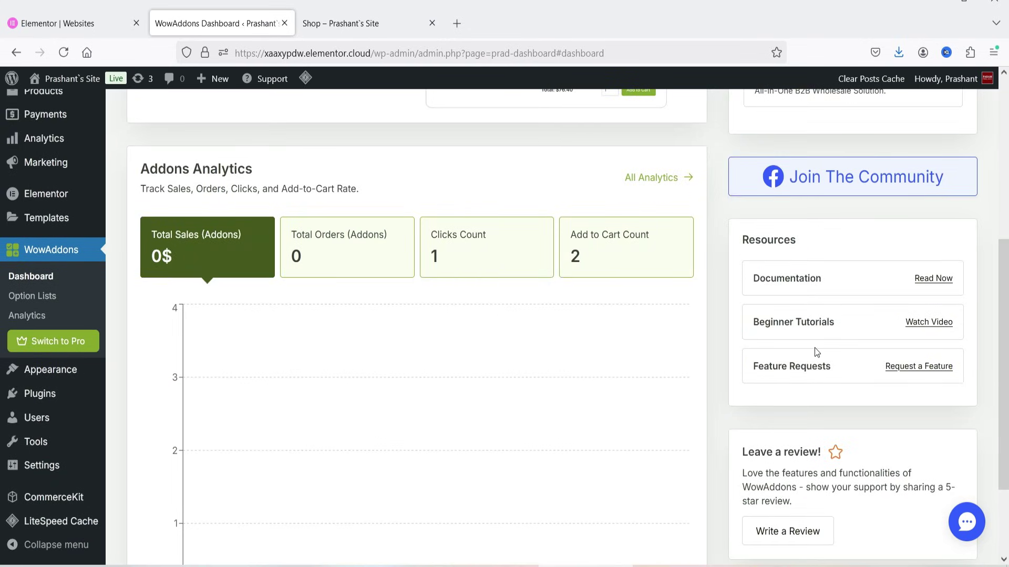
scroll(659, 322, down, 2)
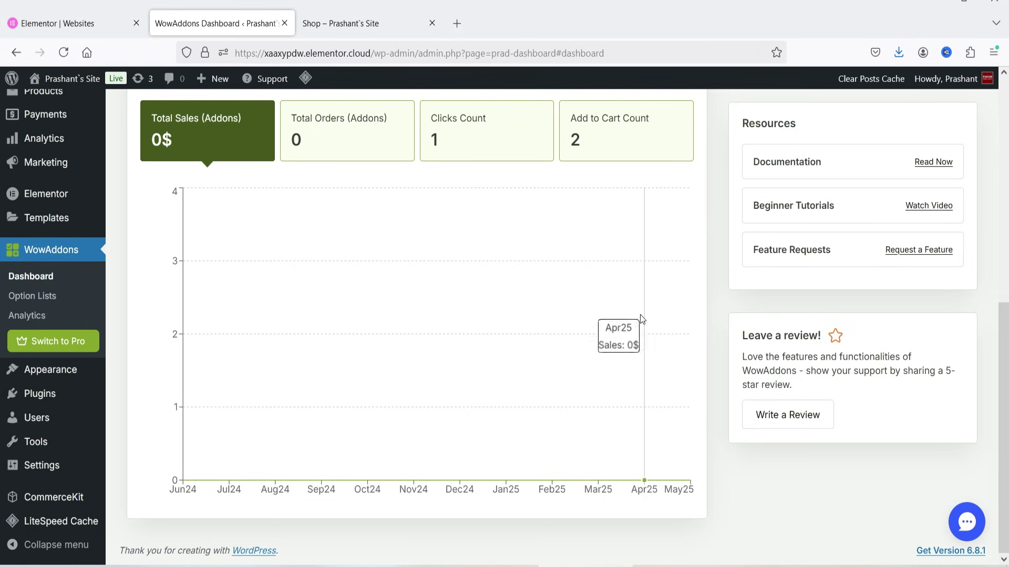
scroll(644, 321, up, 7)
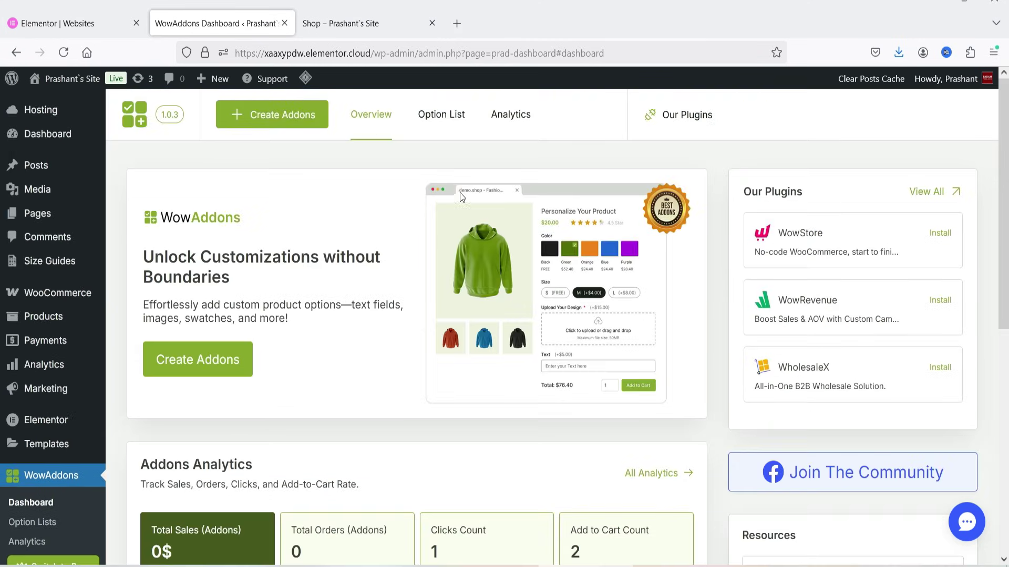
click(41, 526)
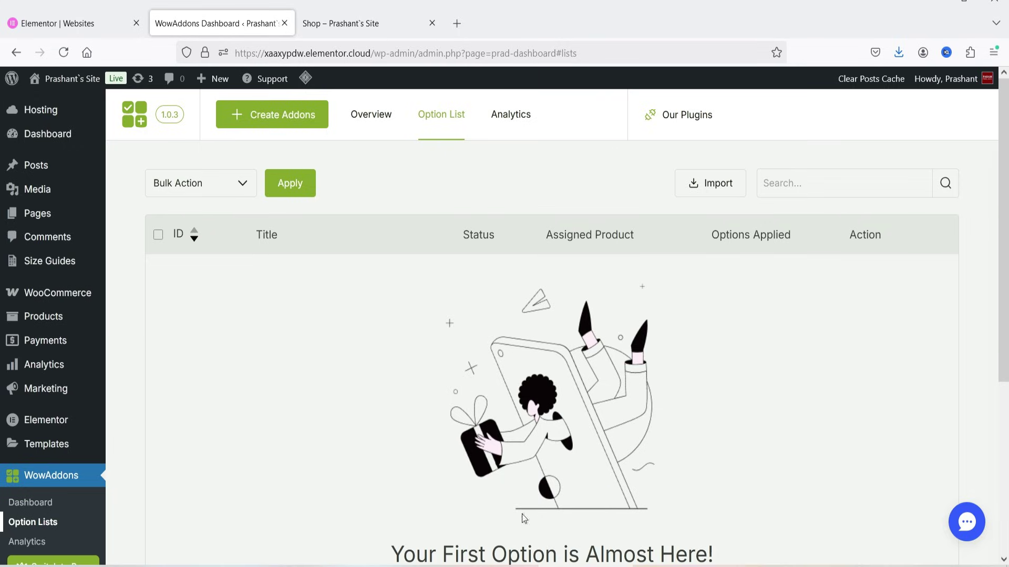
Create a new addon option list and name it Demo Addon 1
click(277, 122)
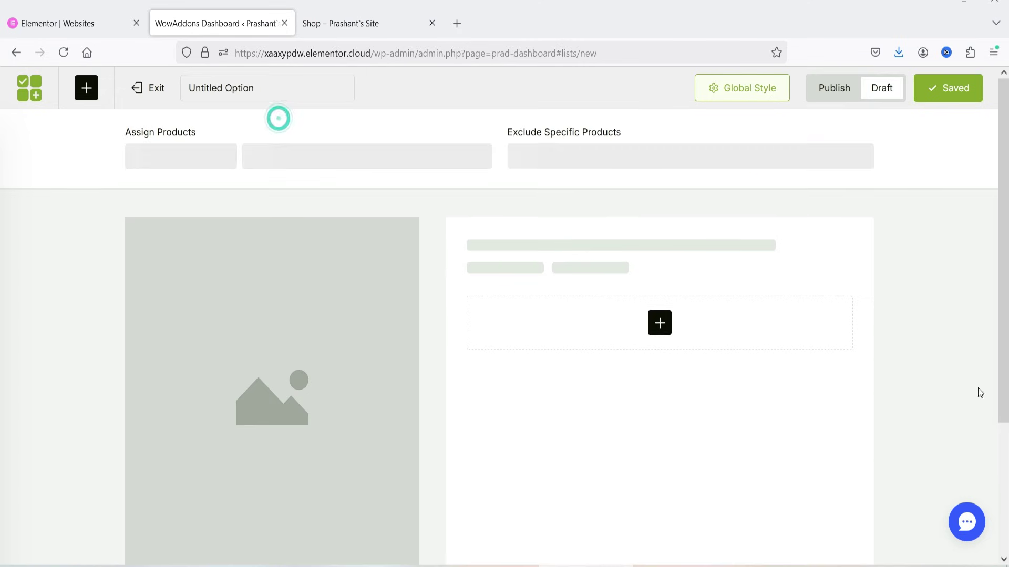
triple_click(265, 89)
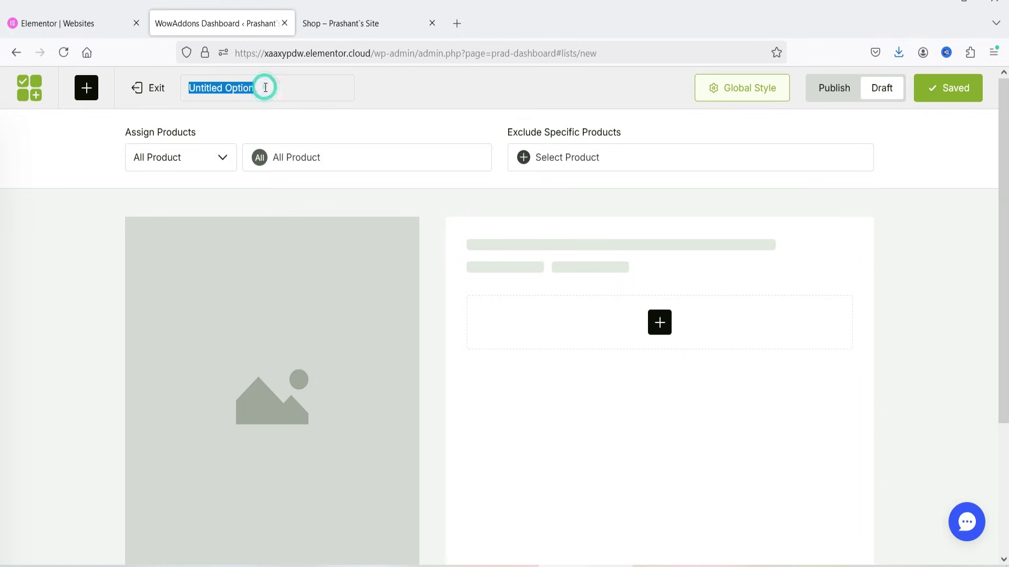
key(BackSpace)
text(Demo Addon 1)
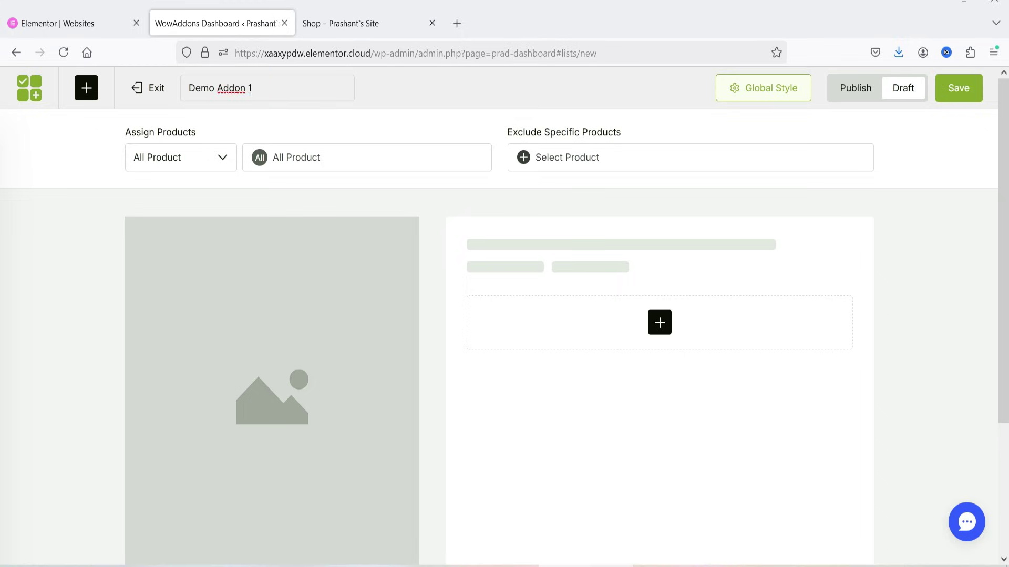
Set the addon's product assignment to Specific Product and look over the jackets on the shop page
click(162, 159)
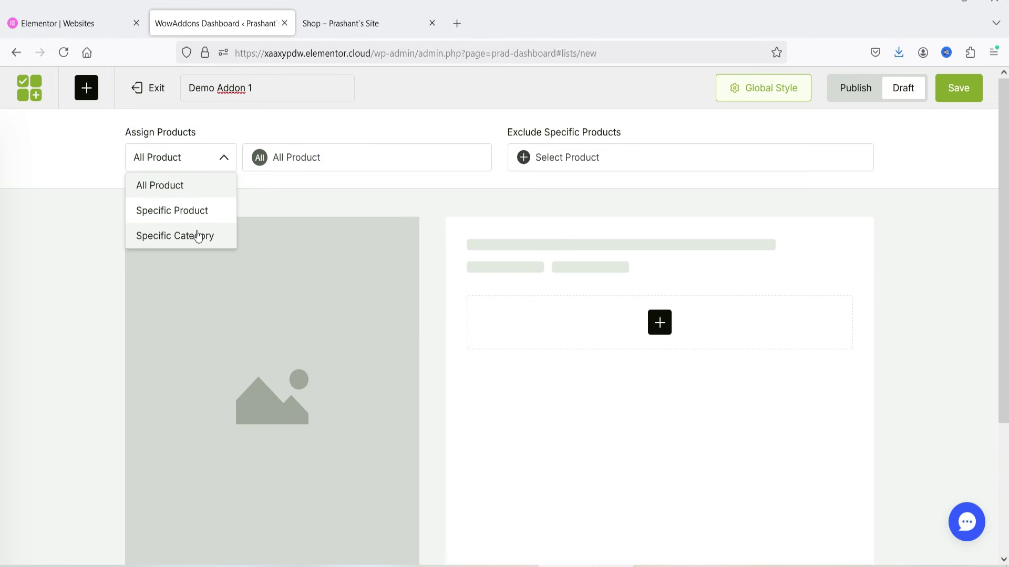
click(195, 214)
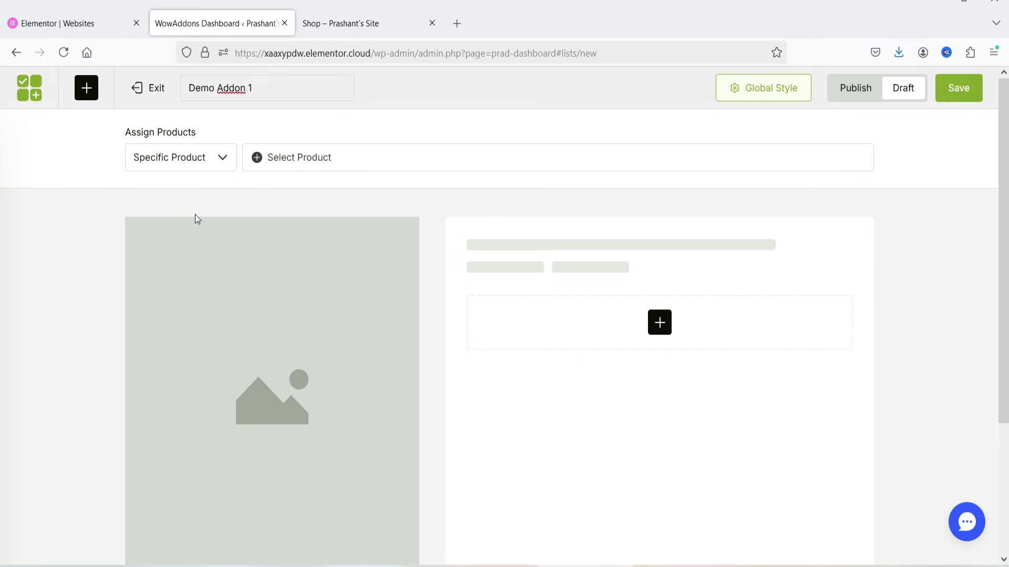
click(337, 24)
scroll(1005, 377, down, 4)
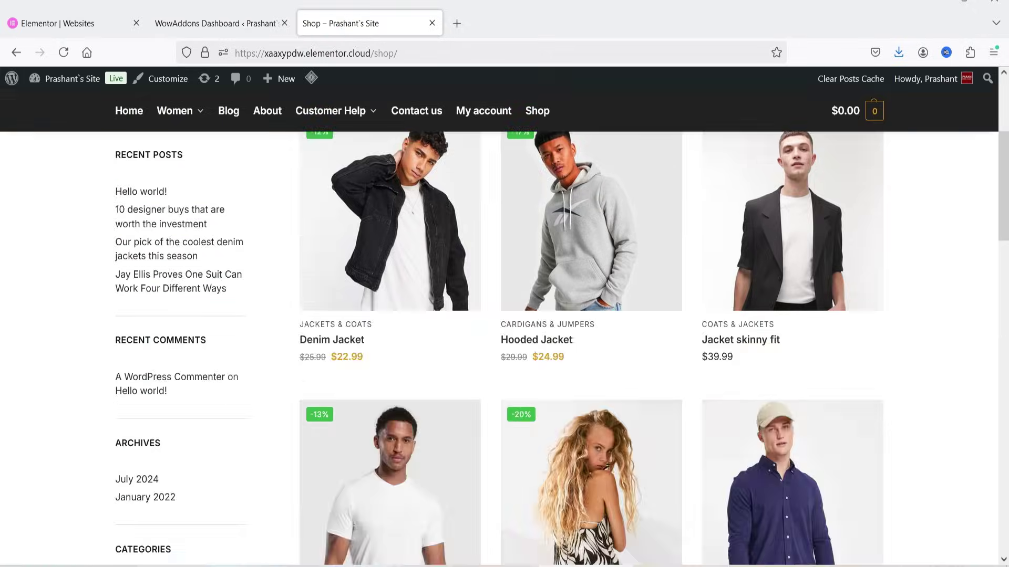
scroll(1006, 377, up, 3)
mouse_move(792, 415)
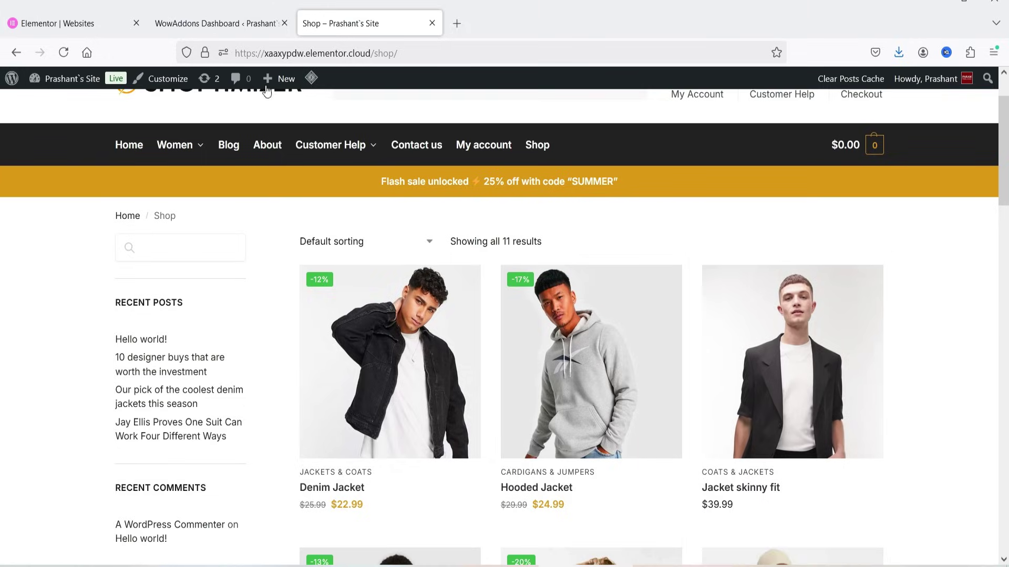
click(176, 25)
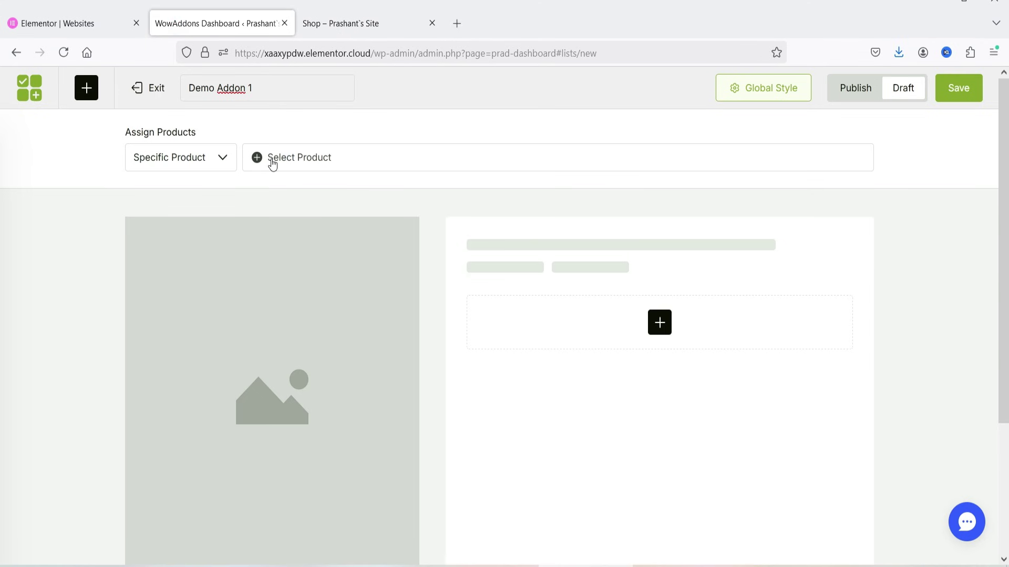
Search the products for "jacket" and assign the addon to Jacket skinny fit and Hooded Jacket
click(312, 160)
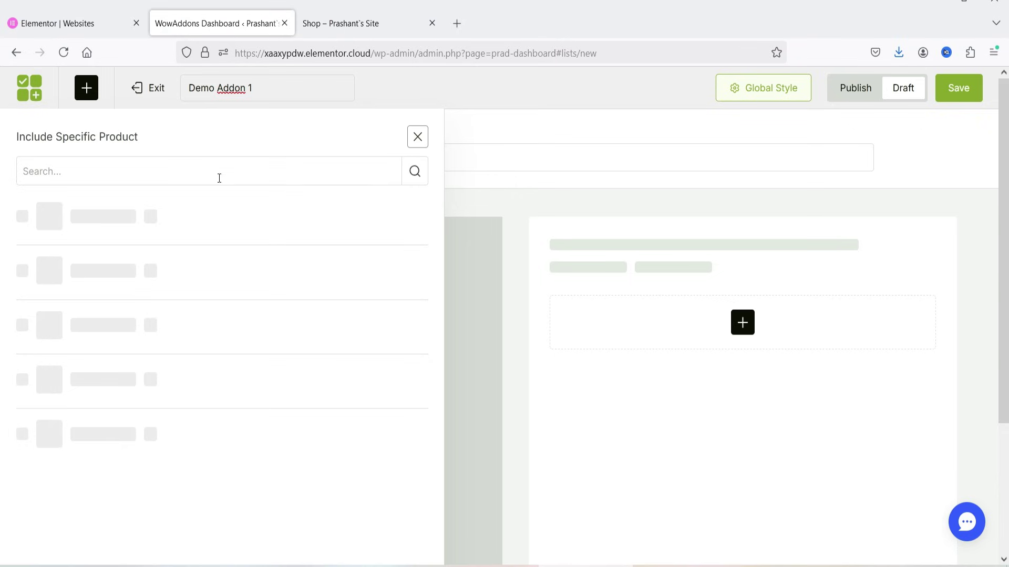
click(203, 166)
text(jacket)
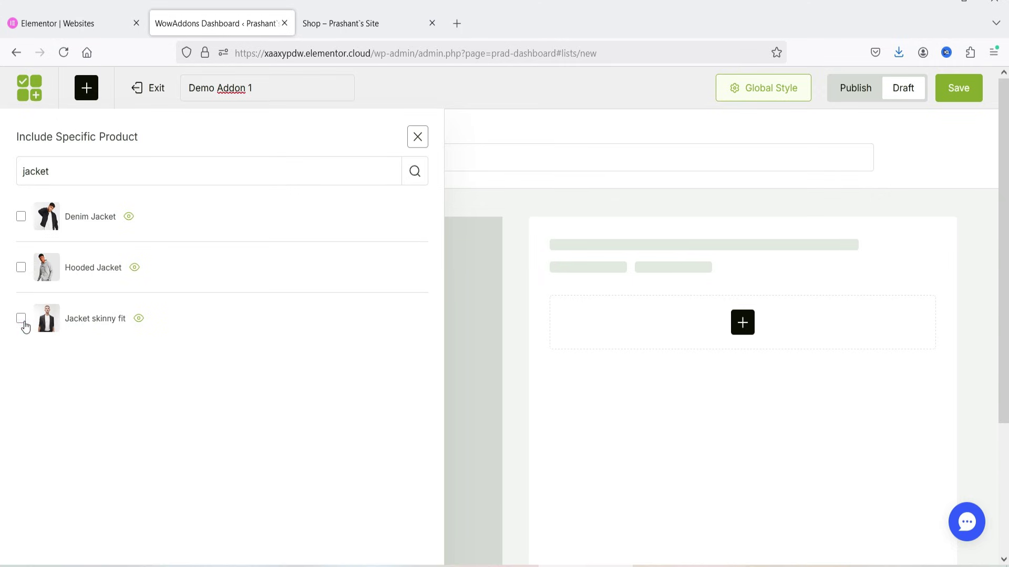
click(21, 318)
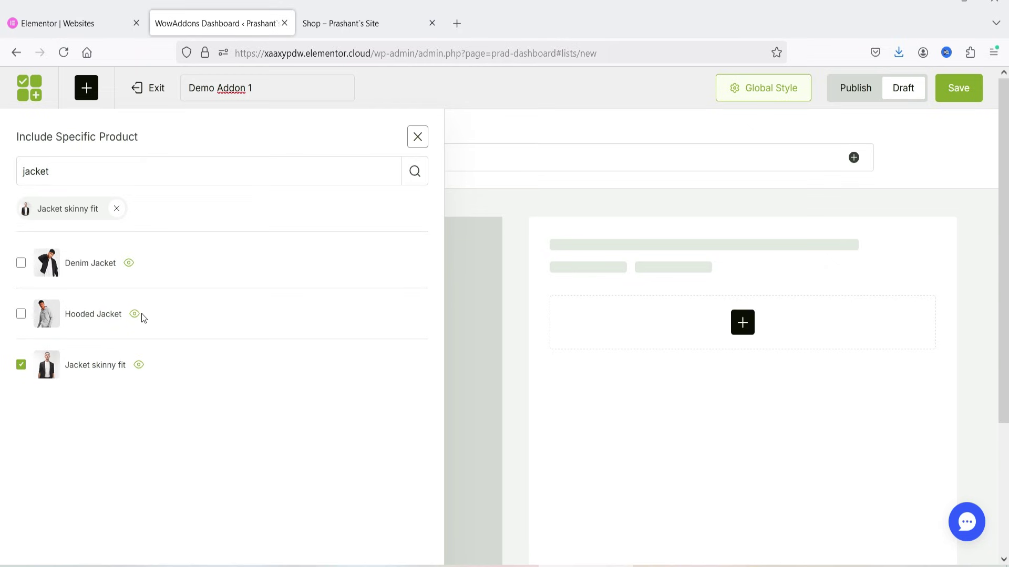
click(21, 315)
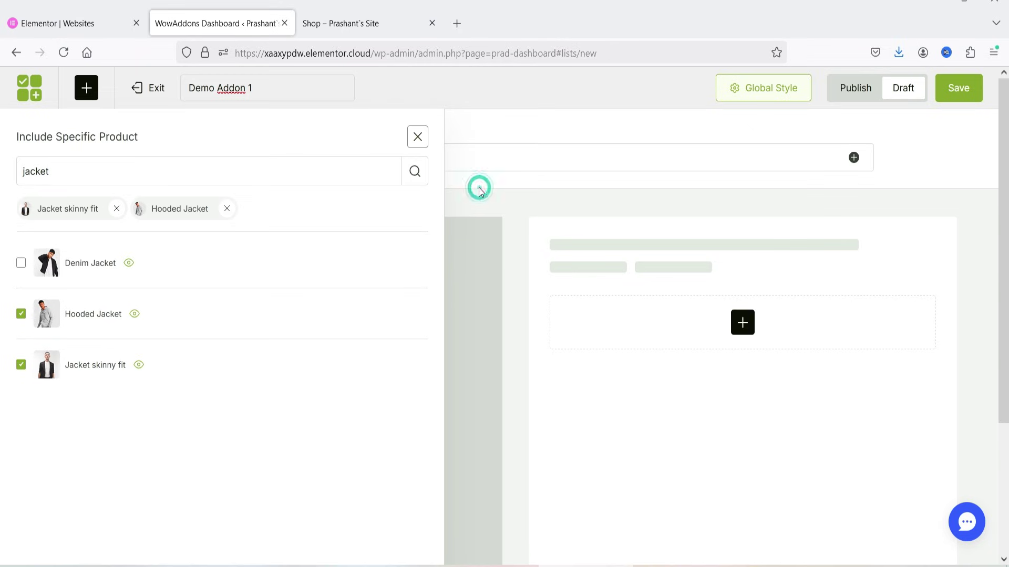
click(418, 137)
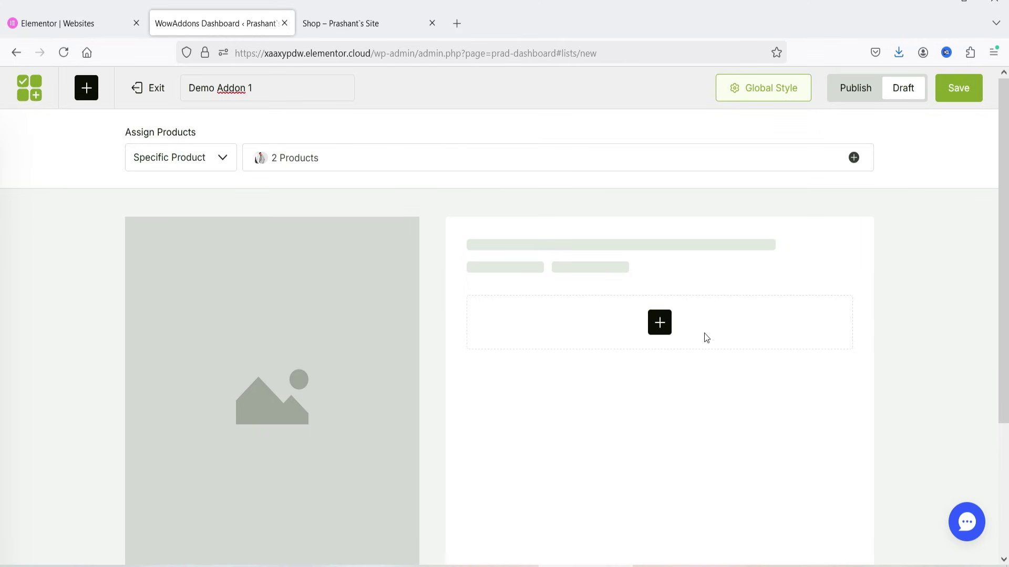
click(657, 327)
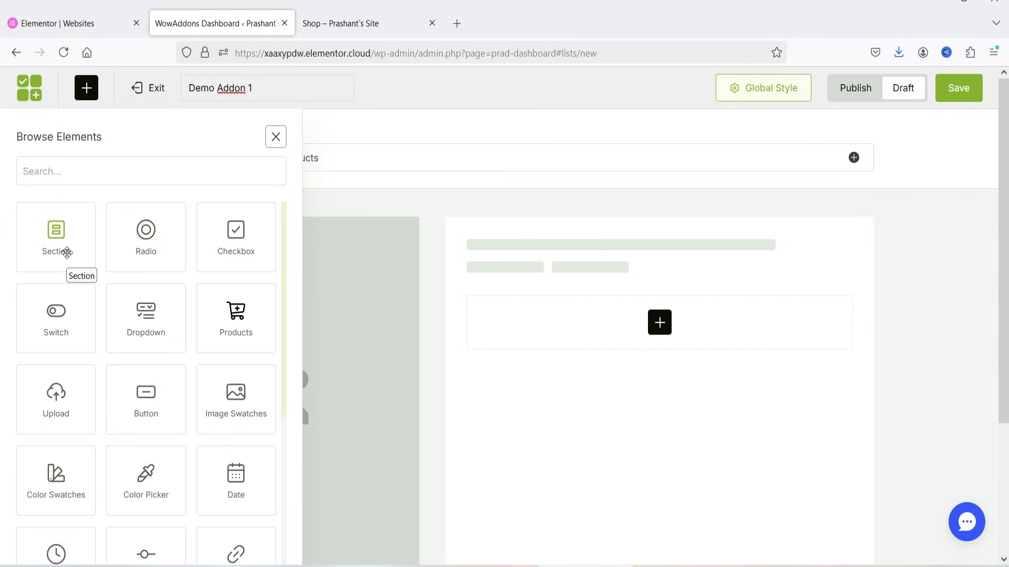
drag(53, 239, 636, 305)
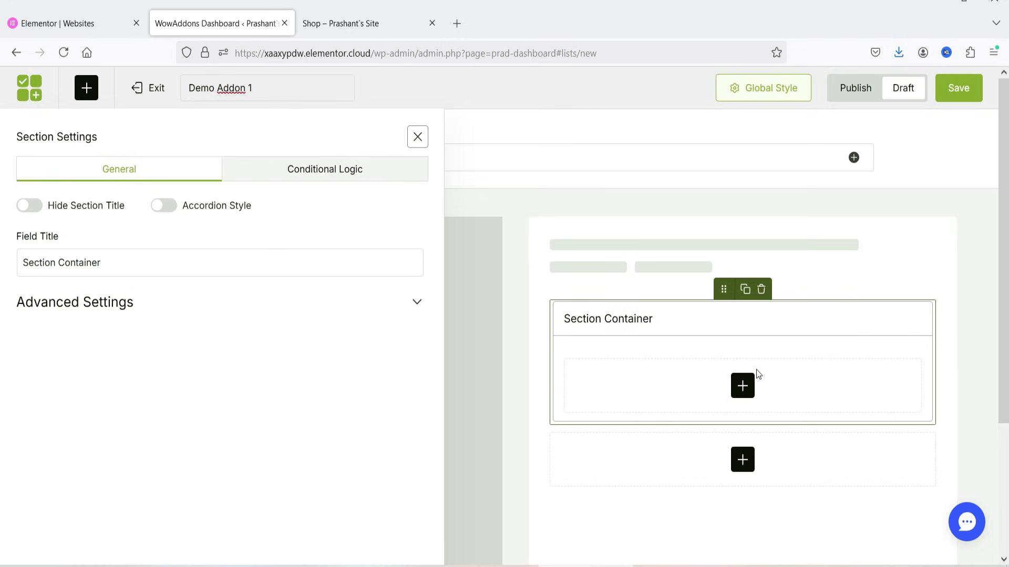
click(761, 289)
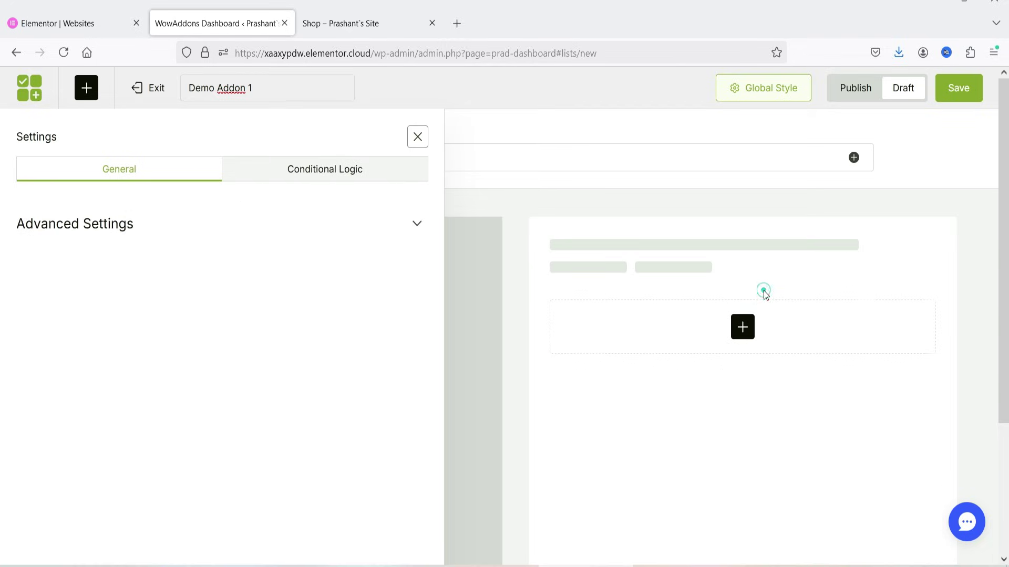
Add a Checkbox element to the addon layout and view the Jacket skinny fit product page in the shop
click(83, 90)
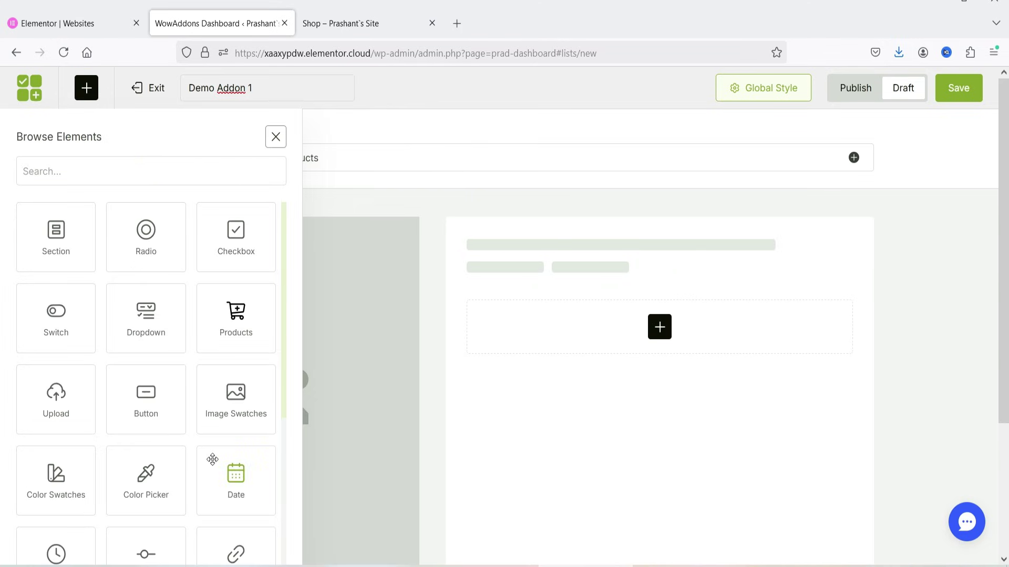
drag(227, 232, 607, 297)
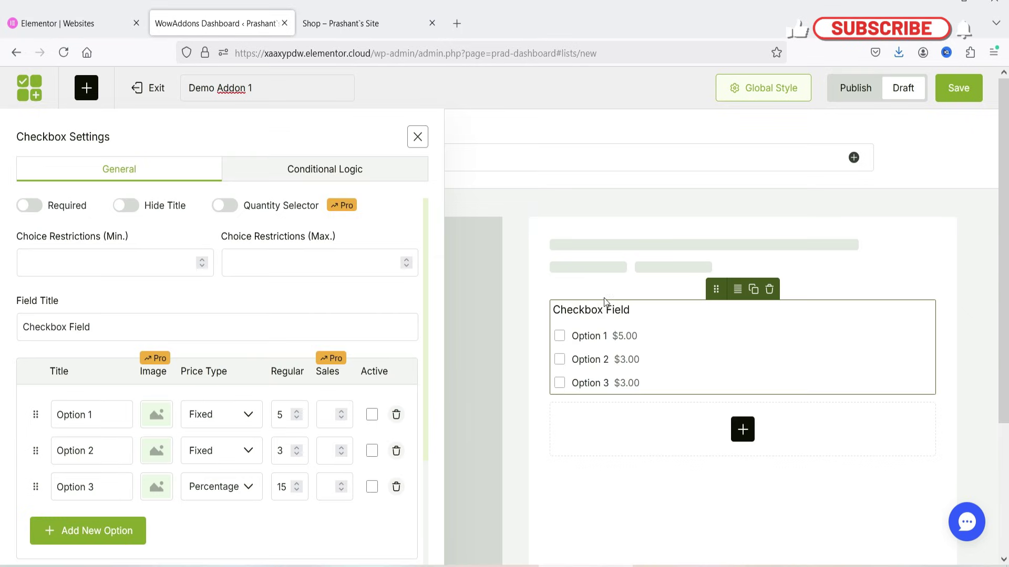
click(340, 20)
click(835, 445)
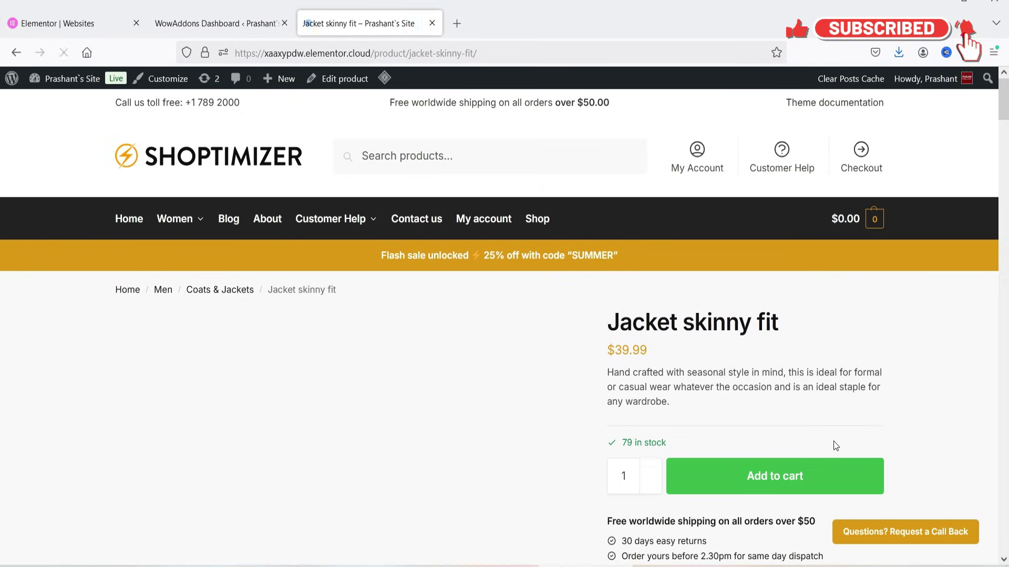
click(186, 21)
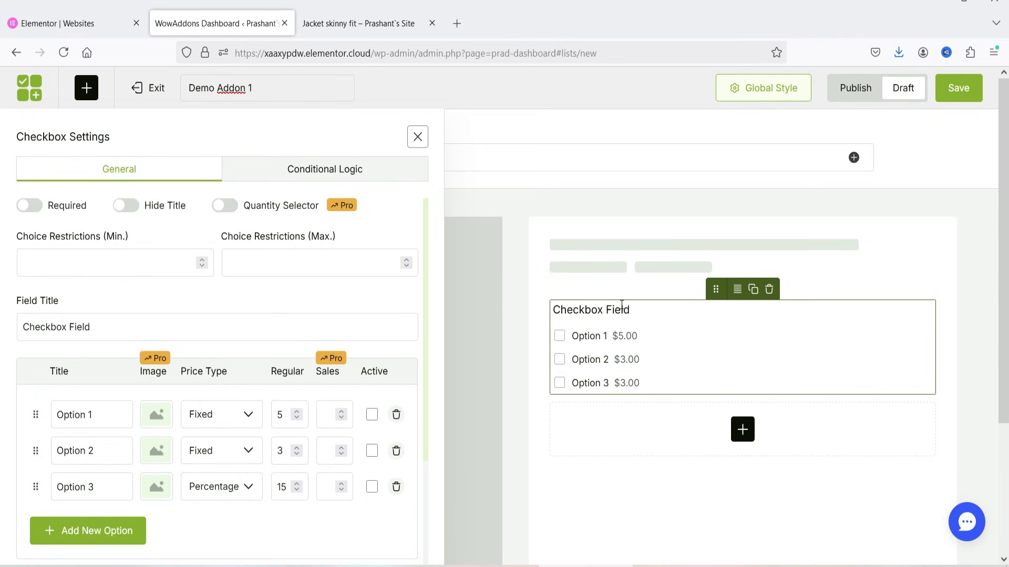
Make the checkbox field required and set its title to Gift Options
click(40, 209)
triple_click(111, 333)
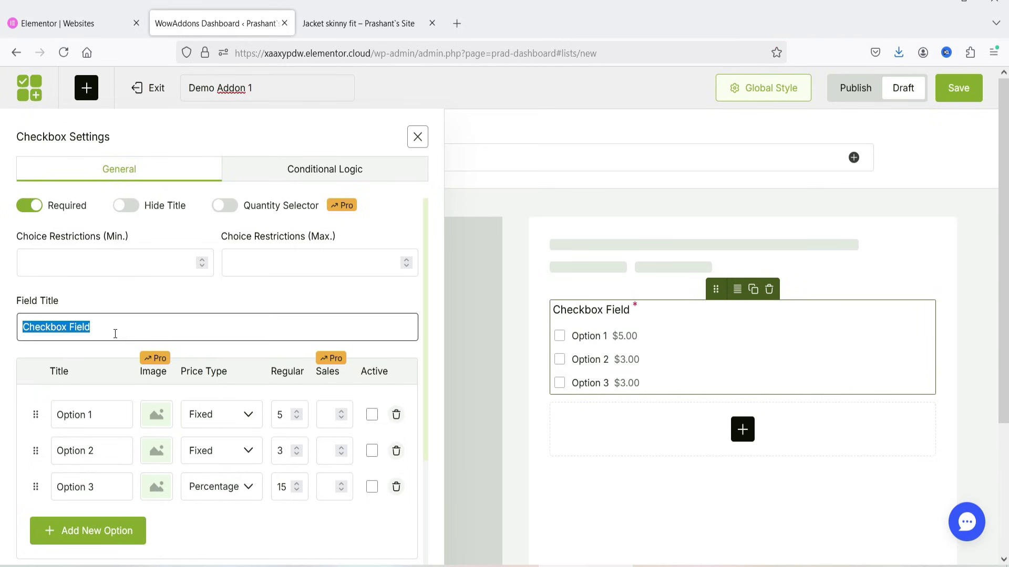
text(Gift Options)
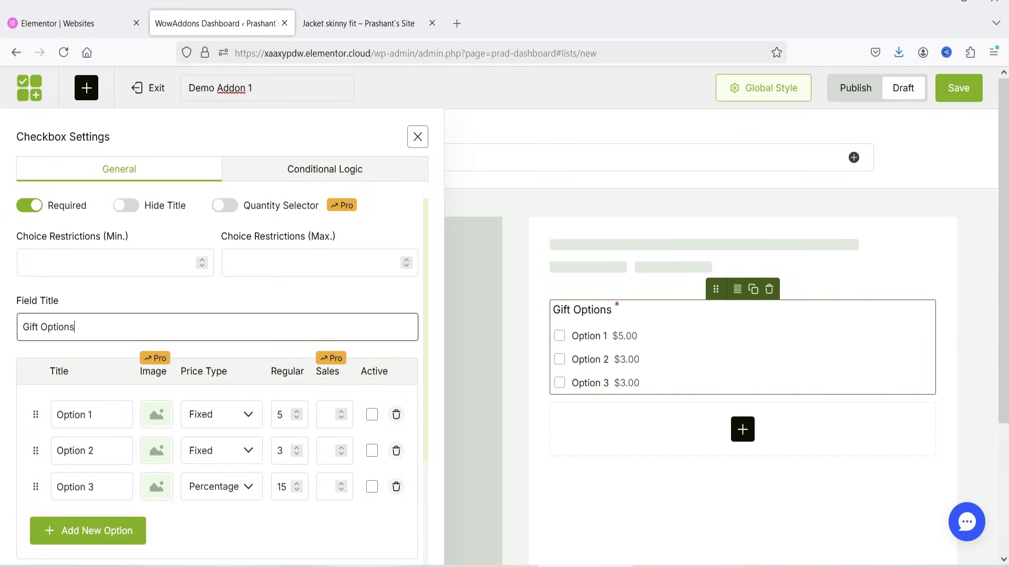
Rename the first checkbox option as Gift Wrap and set its regular price to 1
double_click(76, 416)
click(76, 416)
mouse_move(99, 415)
mouse_down()
mouse_move(2, 429)
mouse_move(102, 411)
mouse_up()
text(Gift Wrap)
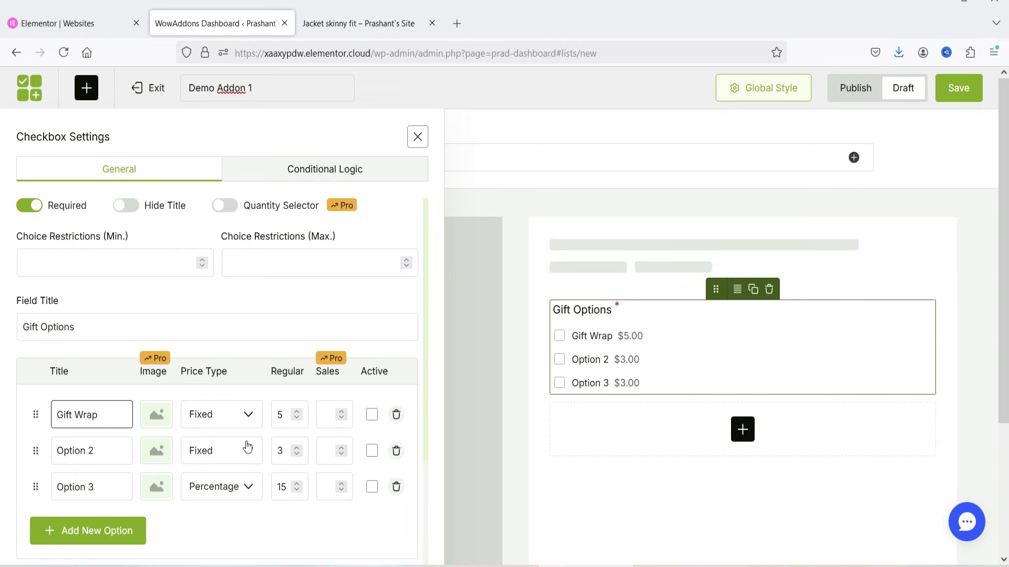
double_click(282, 416)
text(1)
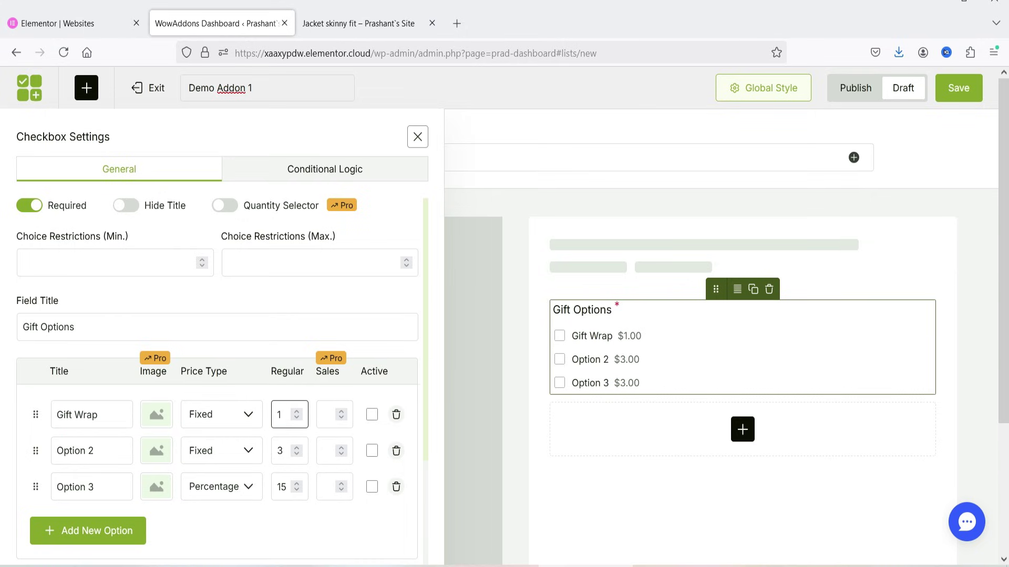
Examine the Gift Wrap option's price types, the media library for its image, and its Active setting
click(219, 414)
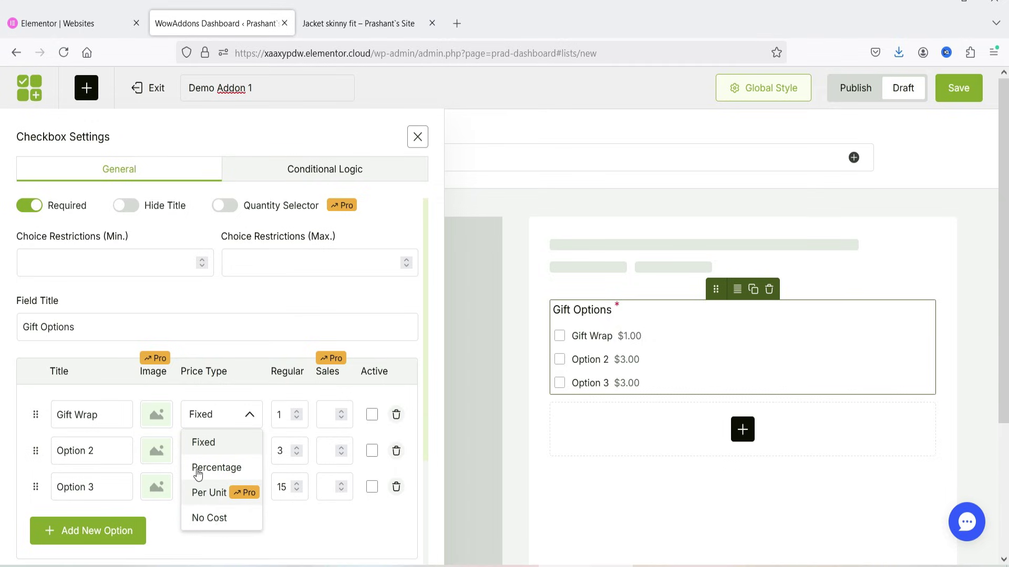
click(158, 420)
click(159, 420)
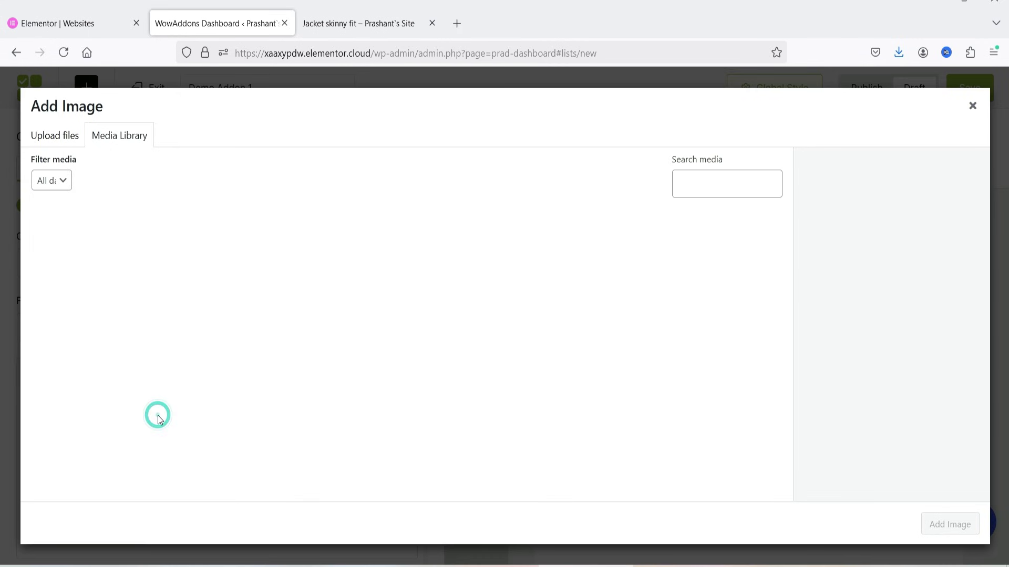
scroll(479, 403, down, 15)
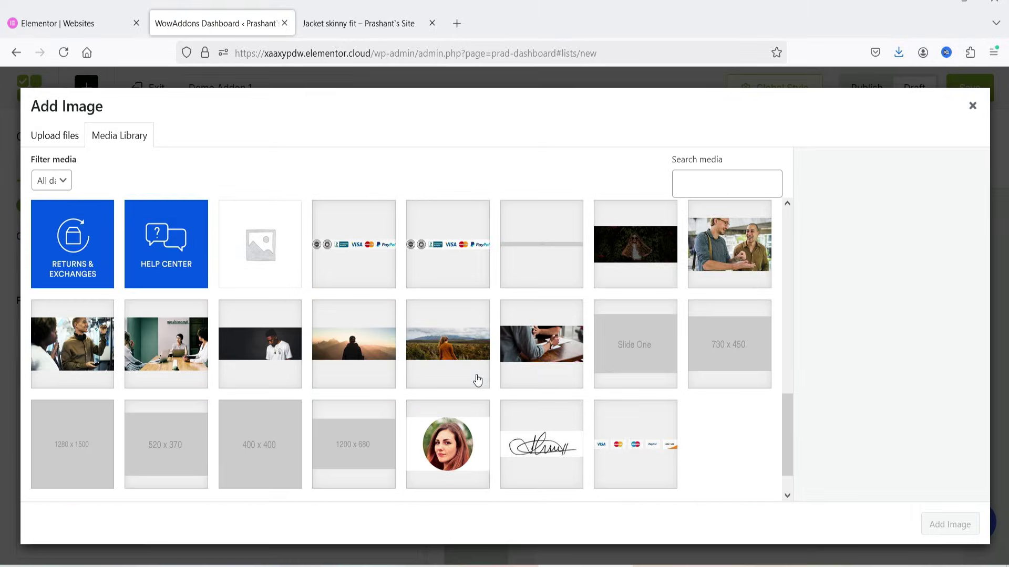
scroll(477, 379, up, 5)
key(Escape)
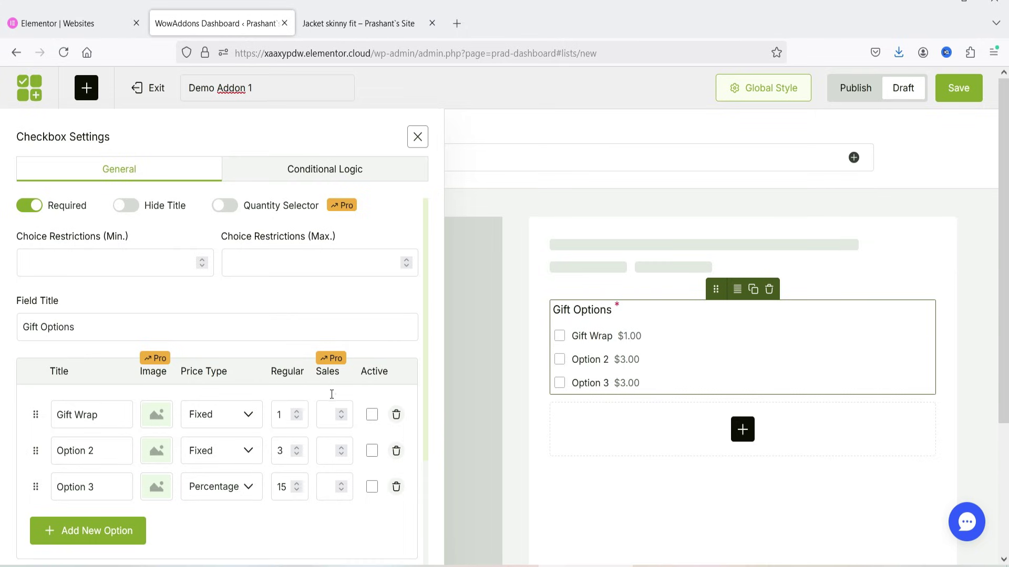
click(374, 419)
click(372, 420)
Rename the second checkbox option as Gift Bag and set its regular price to 2
triple_click(106, 450)
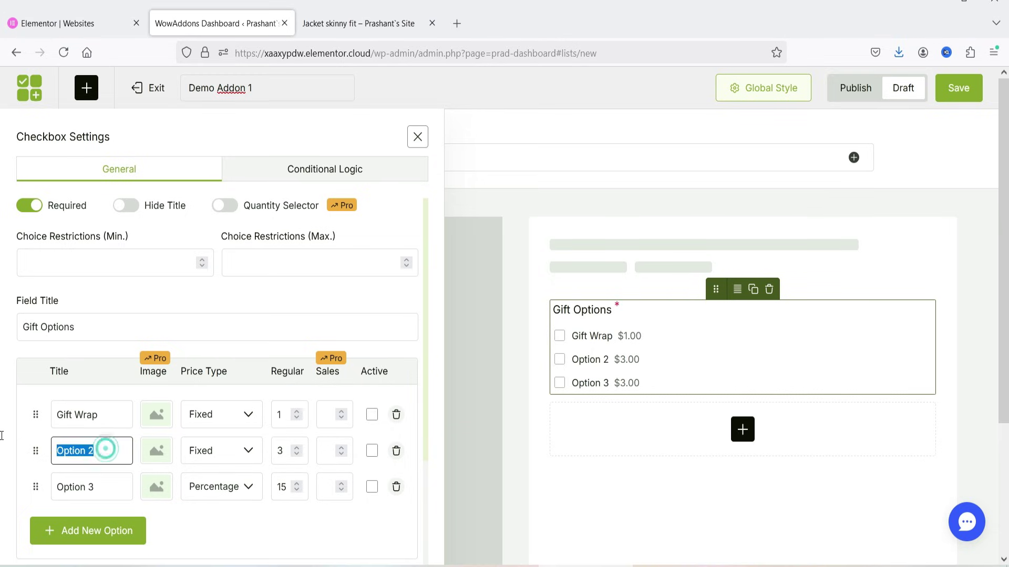
text(Gift Bag)
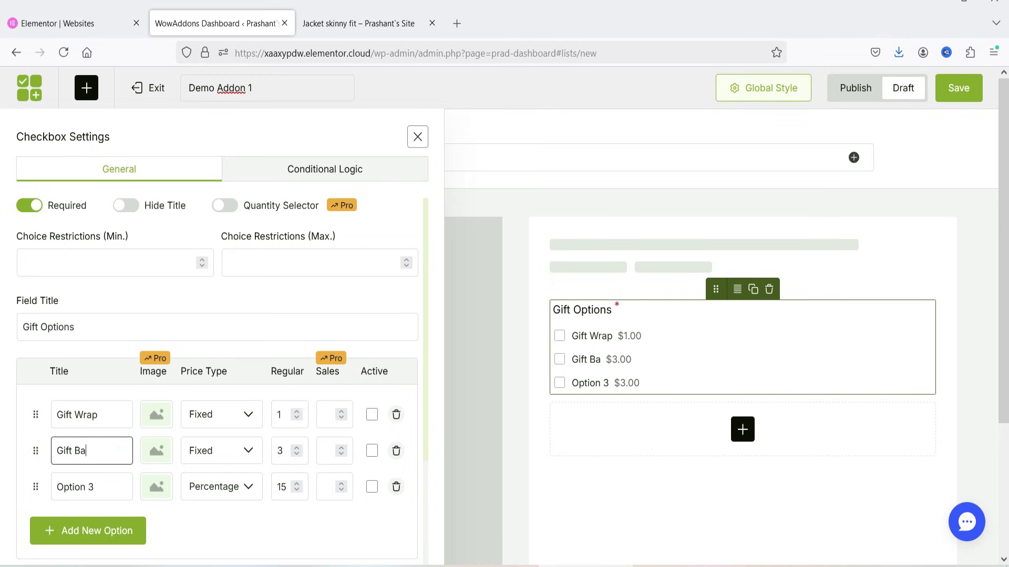
double_click(288, 453)
text(2)
Rename the third checkbox option as Gift Box with a regular price of 3 and the Fixed price type
double_click(84, 487)
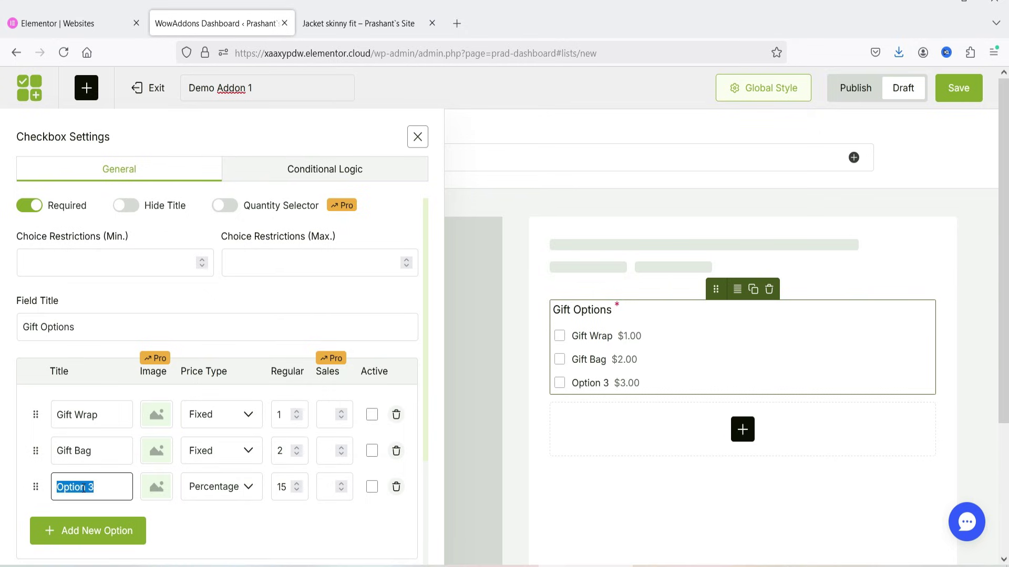
text(Gift B)
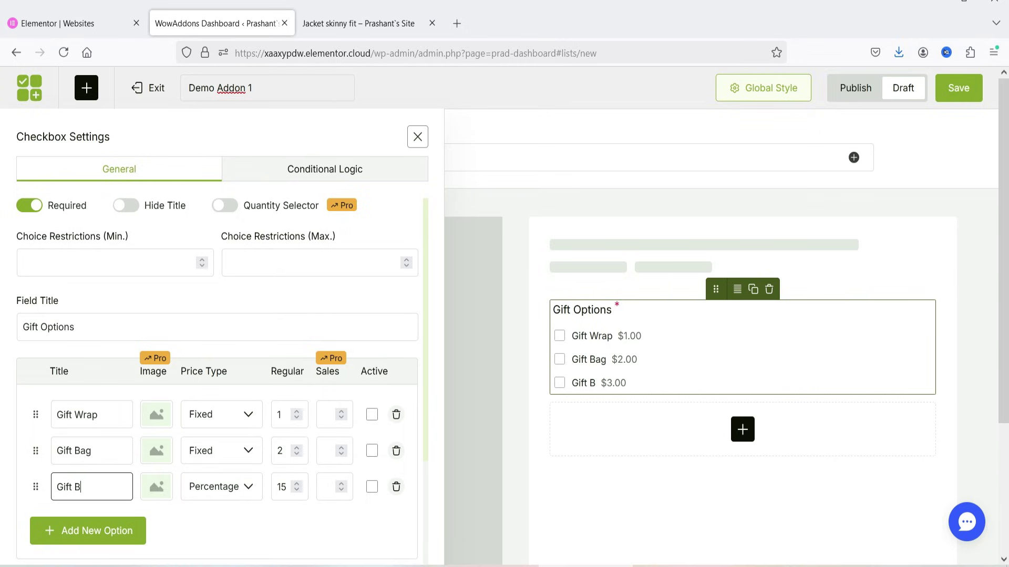
text(ox)
double_click(282, 487)
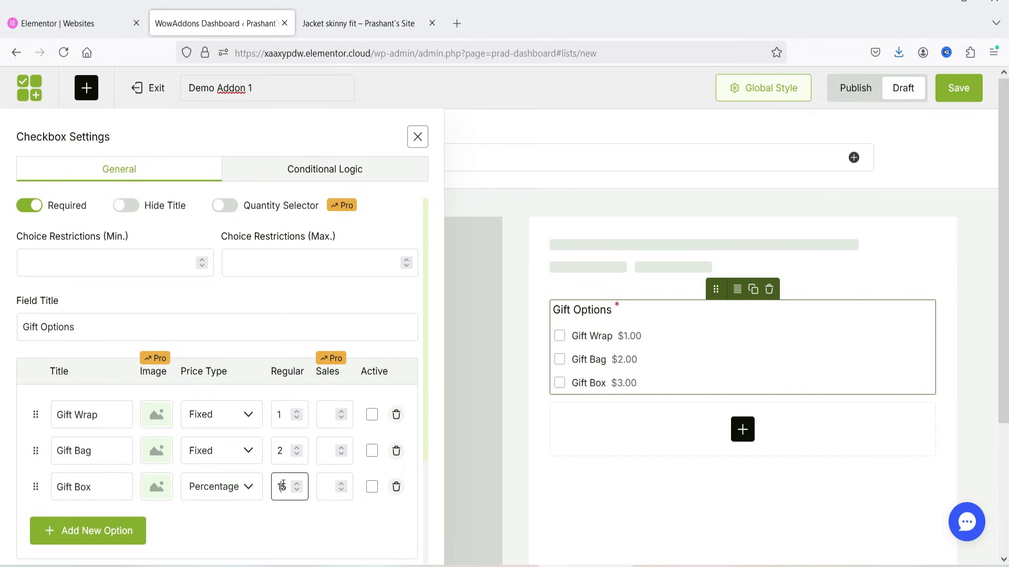
text(3)
click(213, 487)
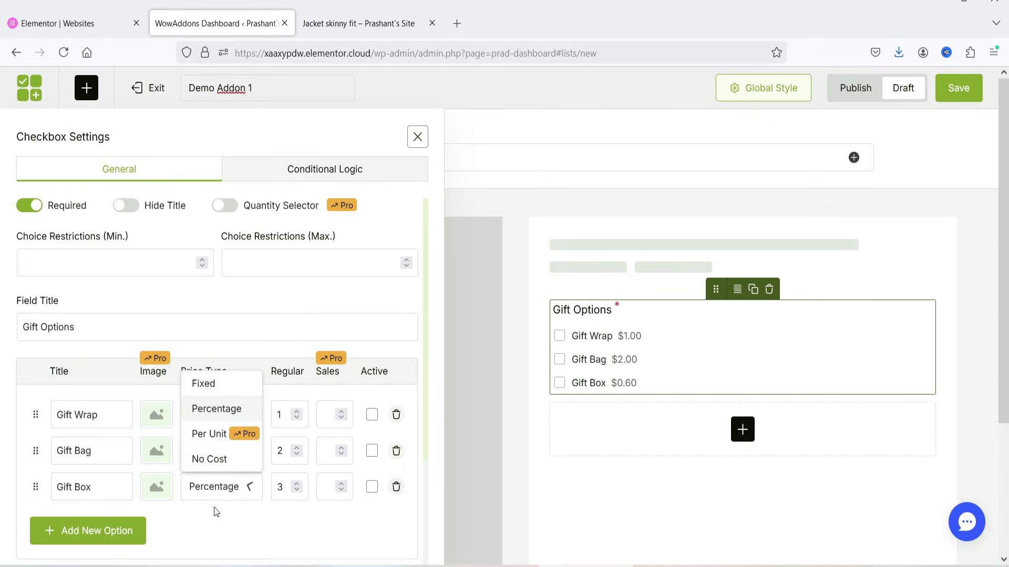
click(225, 387)
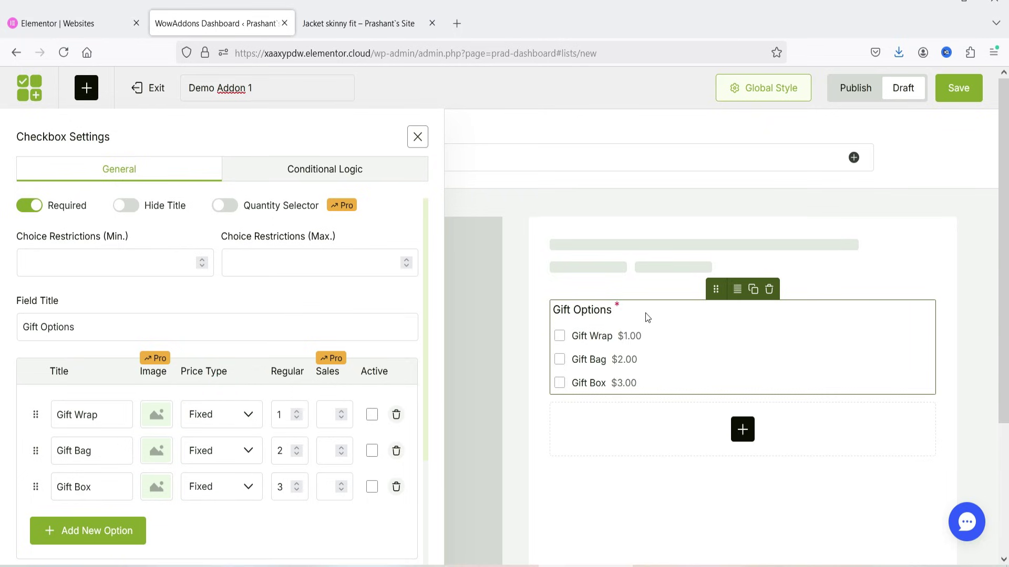
Add a required Radio field titled "Do you want to add Gift Card" directly below the Gift Options field
click(418, 137)
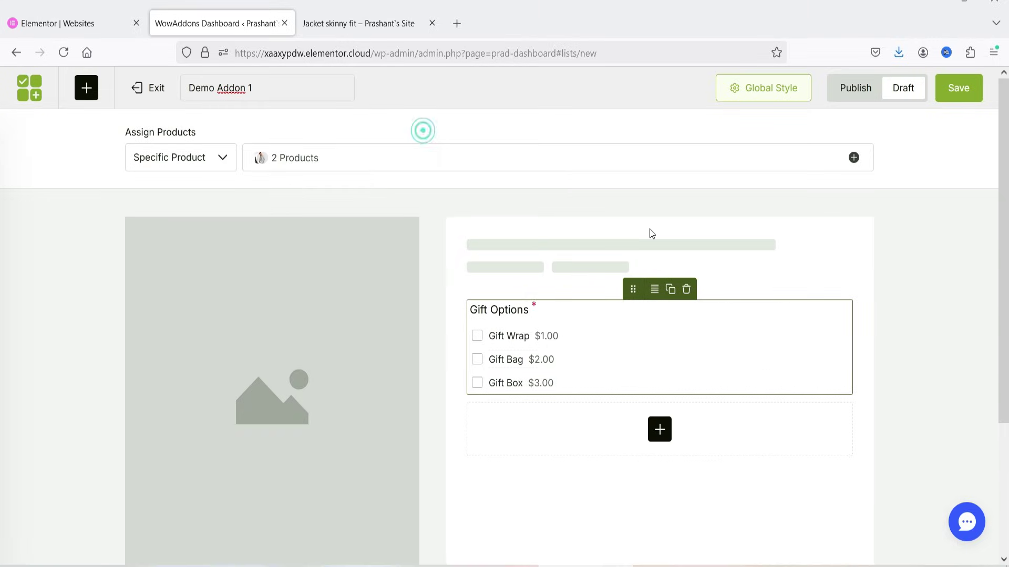
click(659, 429)
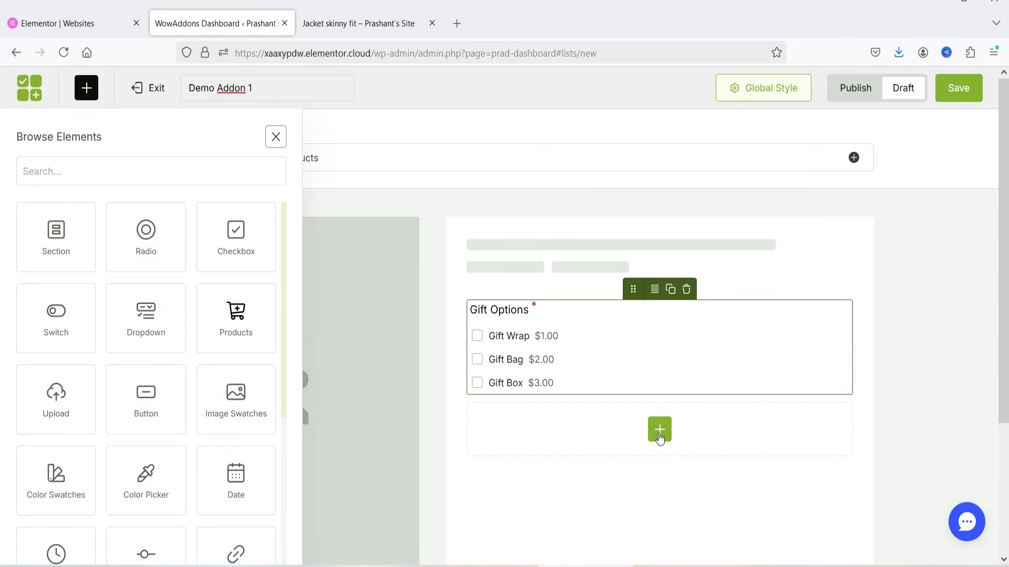
drag(146, 230, 608, 404)
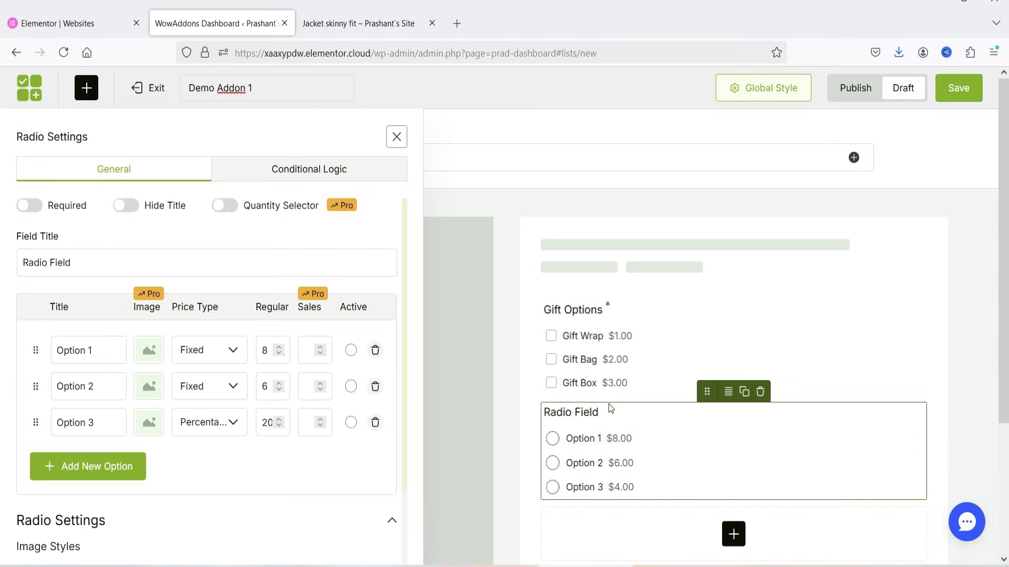
triple_click(99, 261)
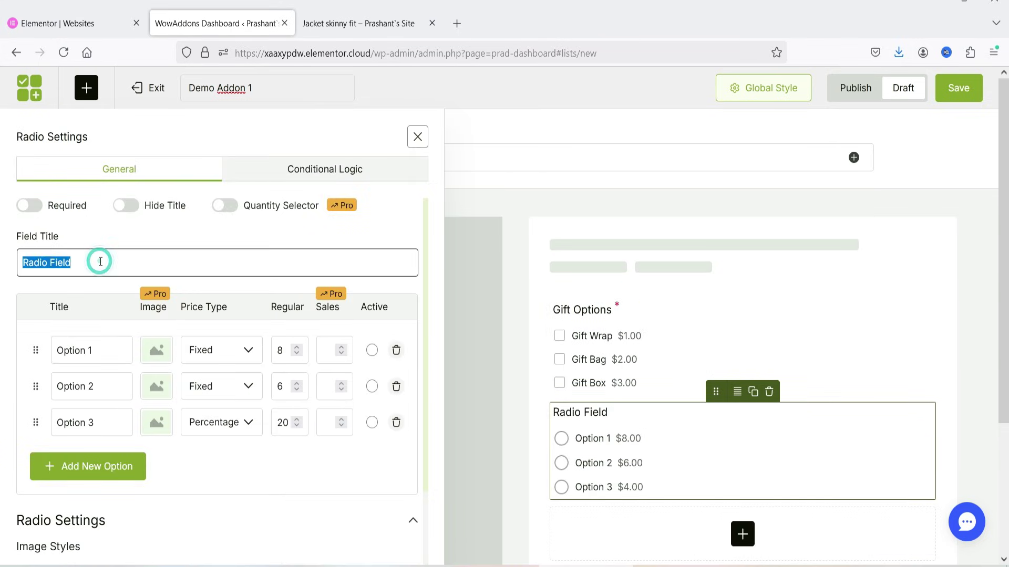
text(Do you want to add Gift )
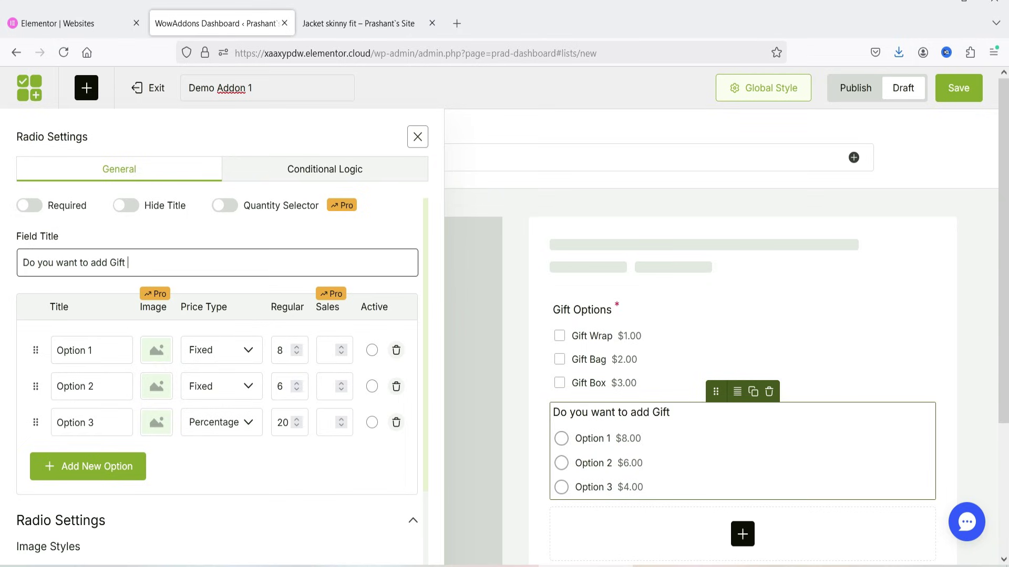
text(Card)
click(28, 206)
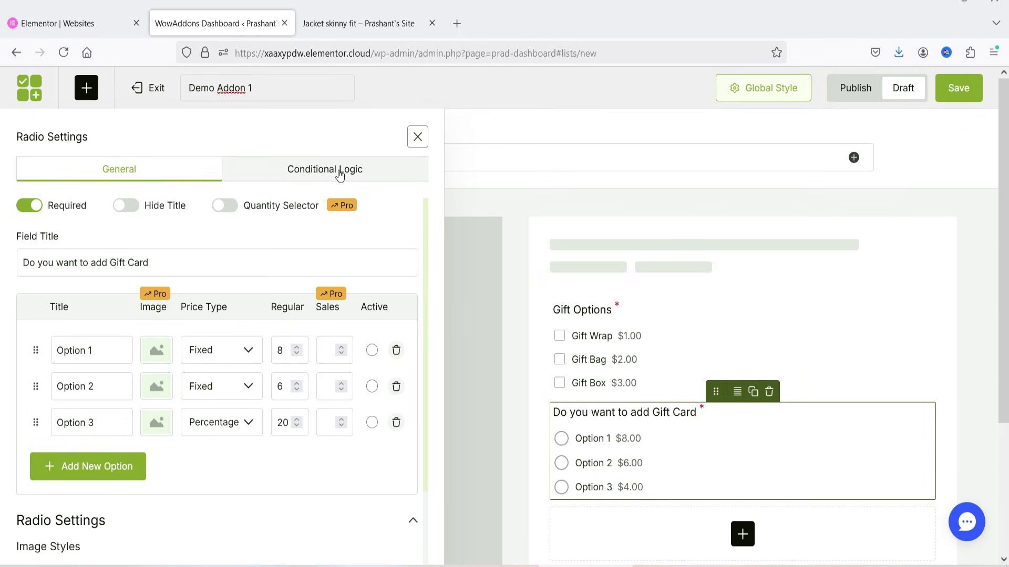
Rename the gift card radio field's first two options as Yes and No, and delete Option 3
triple_click(82, 347)
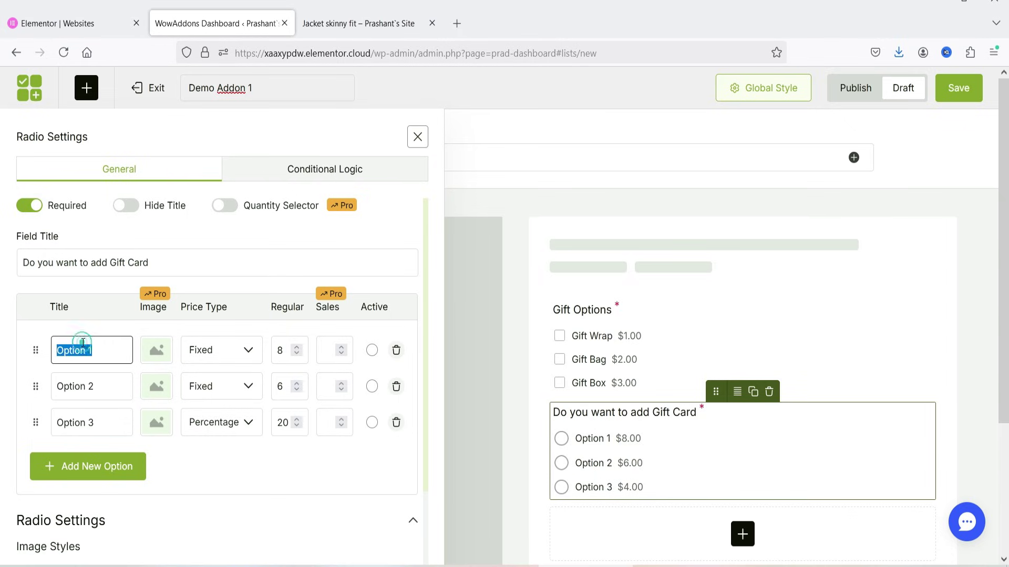
text(Yes)
triple_click(95, 380)
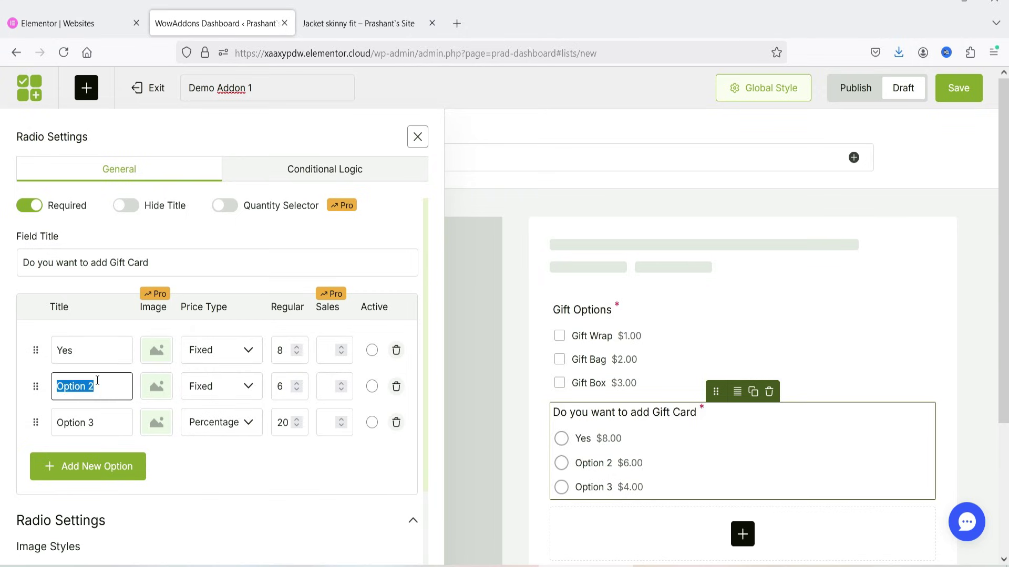
text(No)
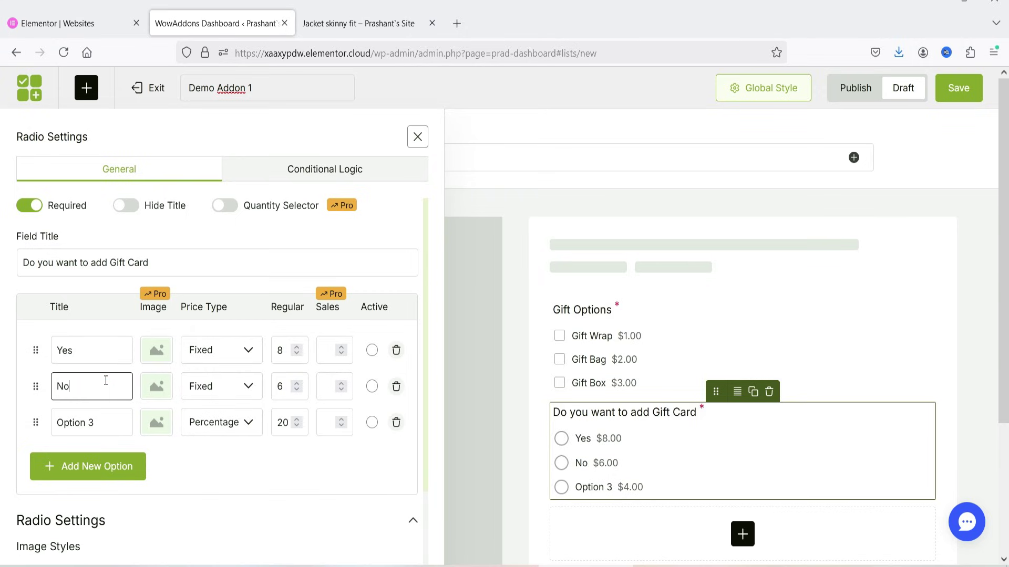
click(397, 422)
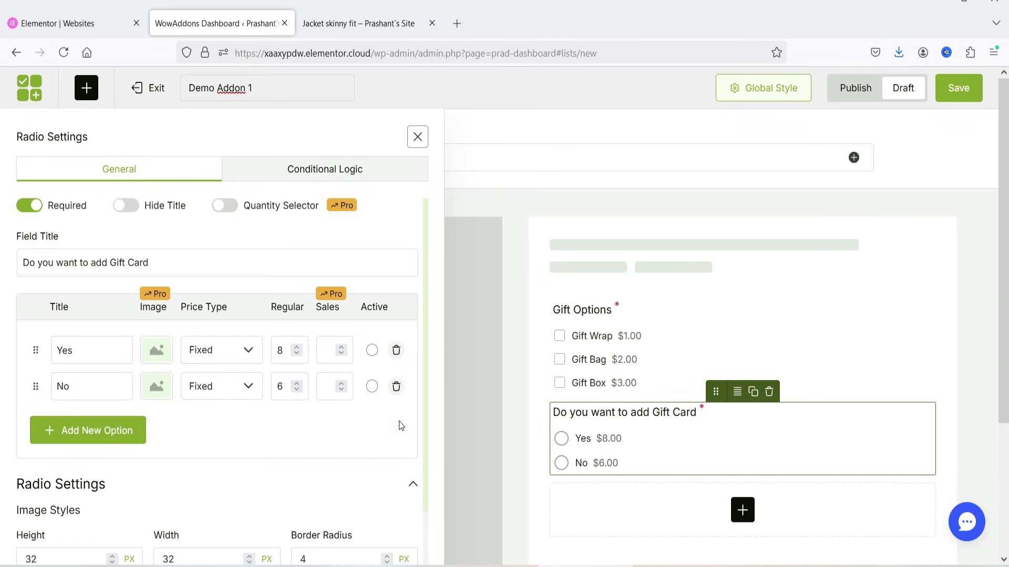
Set the price type of both the Yes and No options to No Cost
click(229, 352)
click(209, 452)
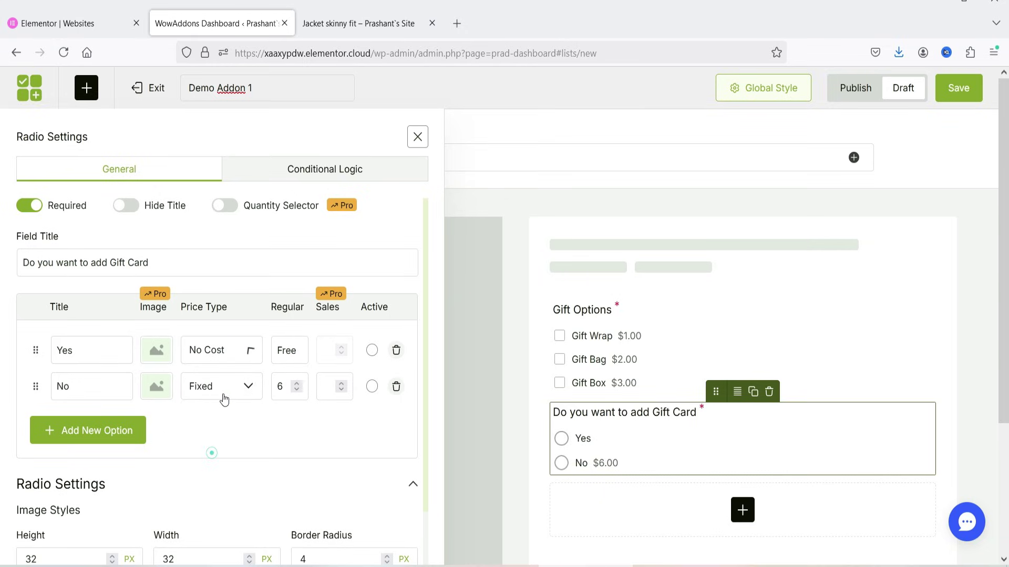
click(227, 384)
click(218, 490)
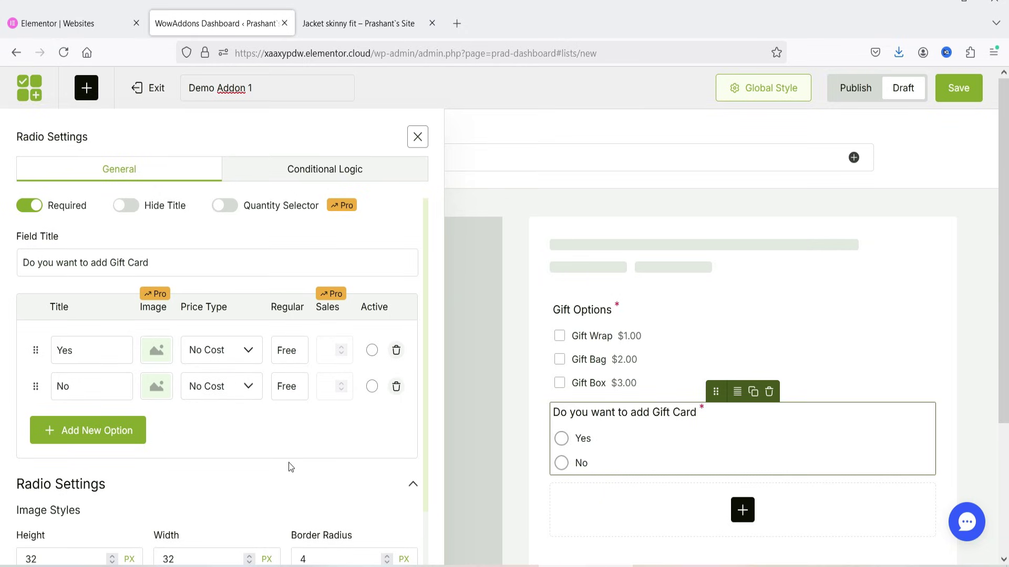
Add a required Text Field titled "Enter the message for the Gift card" below the gift card radio field
click(743, 510)
scroll(158, 305, down, 6)
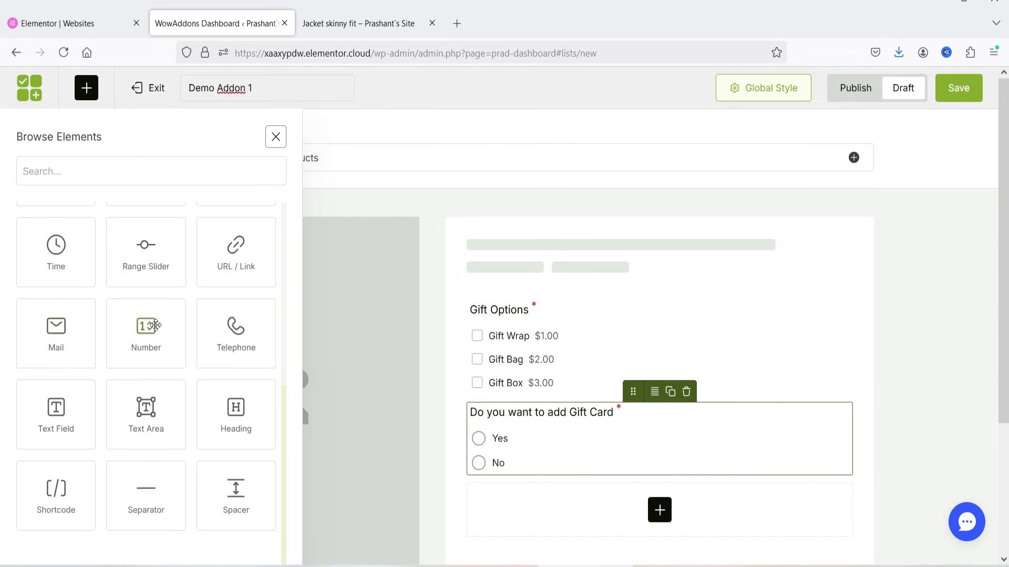
drag(50, 407, 544, 474)
triple_click(77, 263)
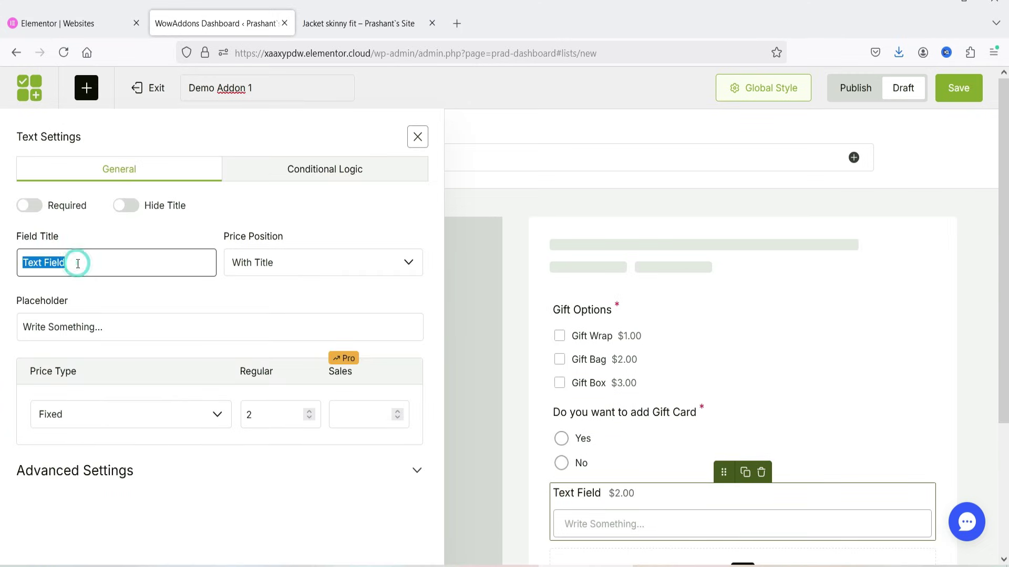
text(Enter the message for the Gift card)
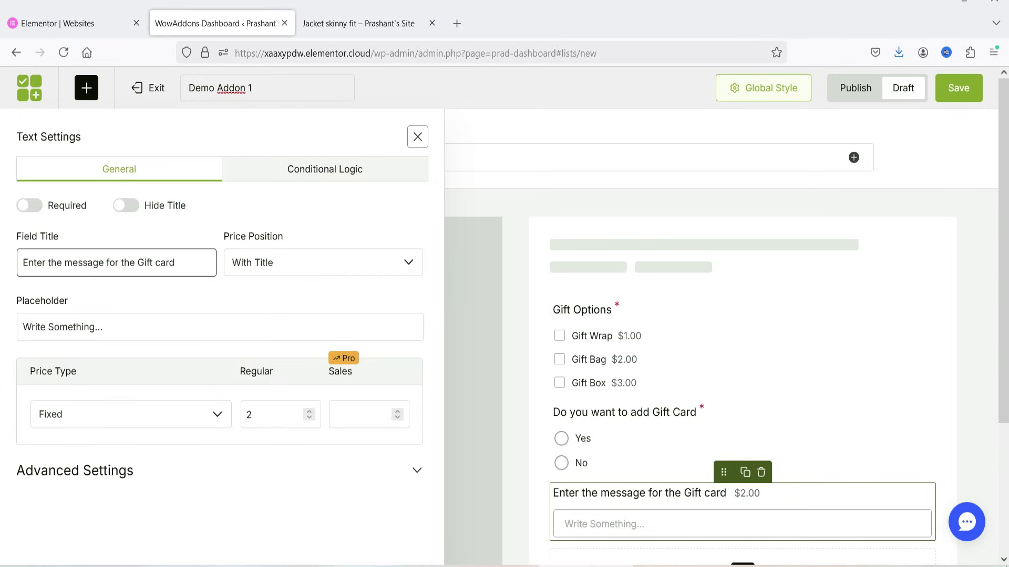
click(29, 206)
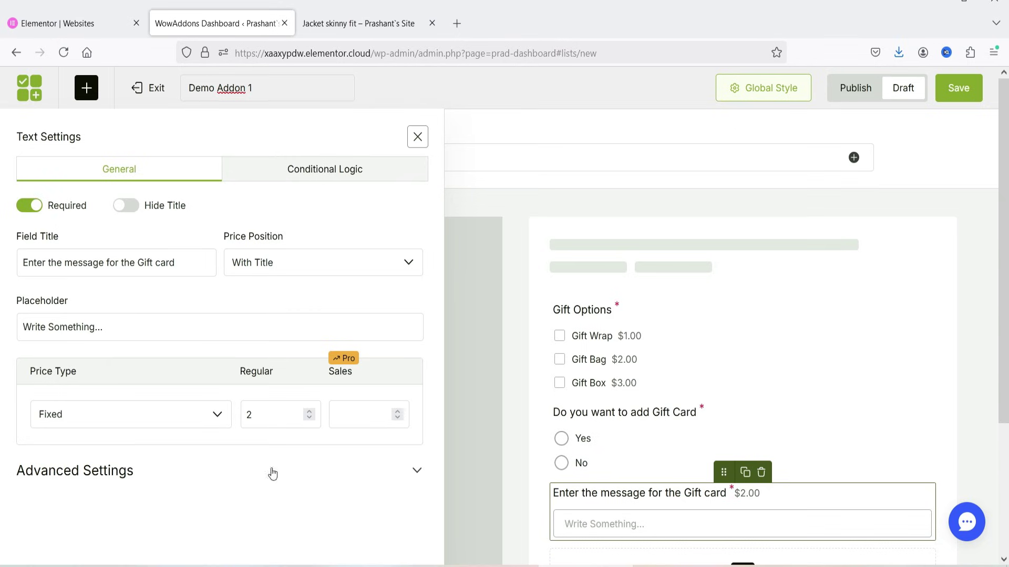
Set the gift card message field's regular price to 1
click(53, 320)
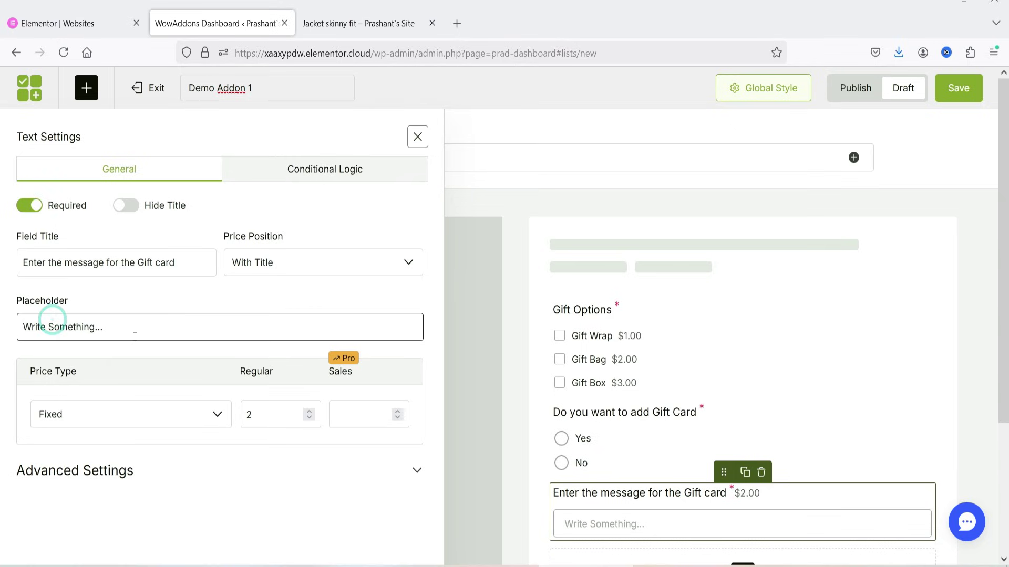
scroll(588, 436, down, 3)
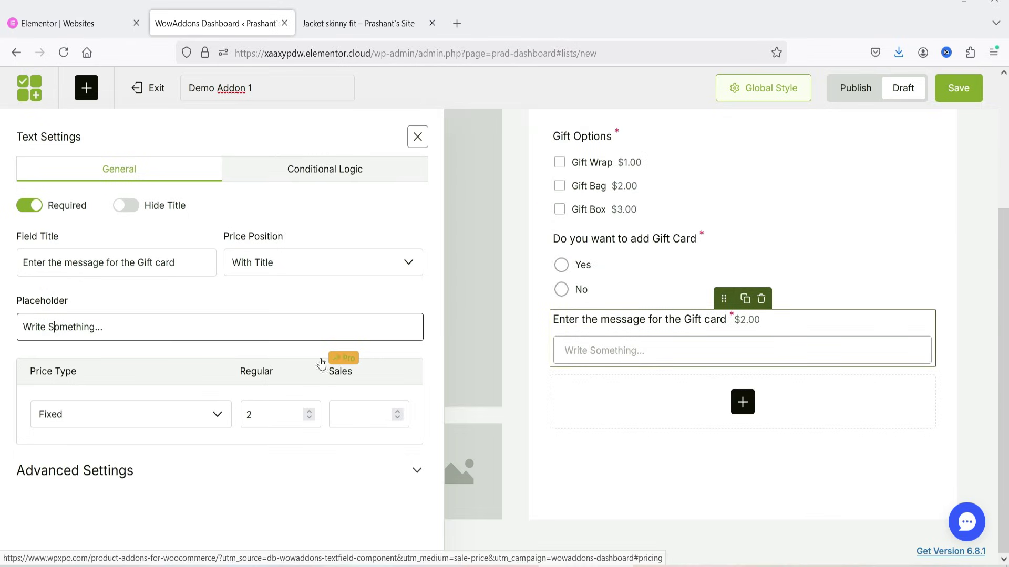
double_click(249, 414)
text(1)
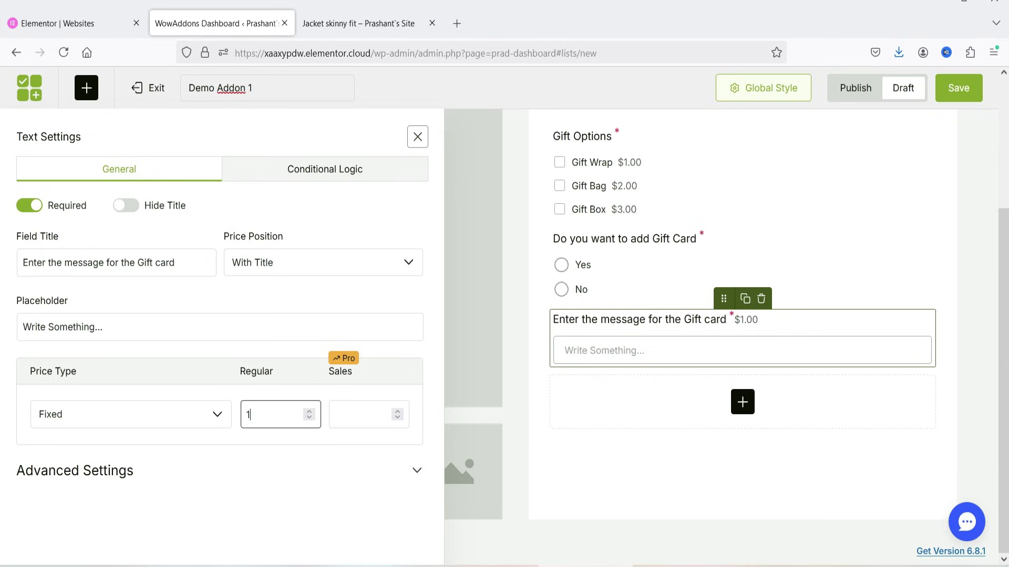
Enable conditional logic for the gift card message field, with visibility Show and match Any
click(332, 180)
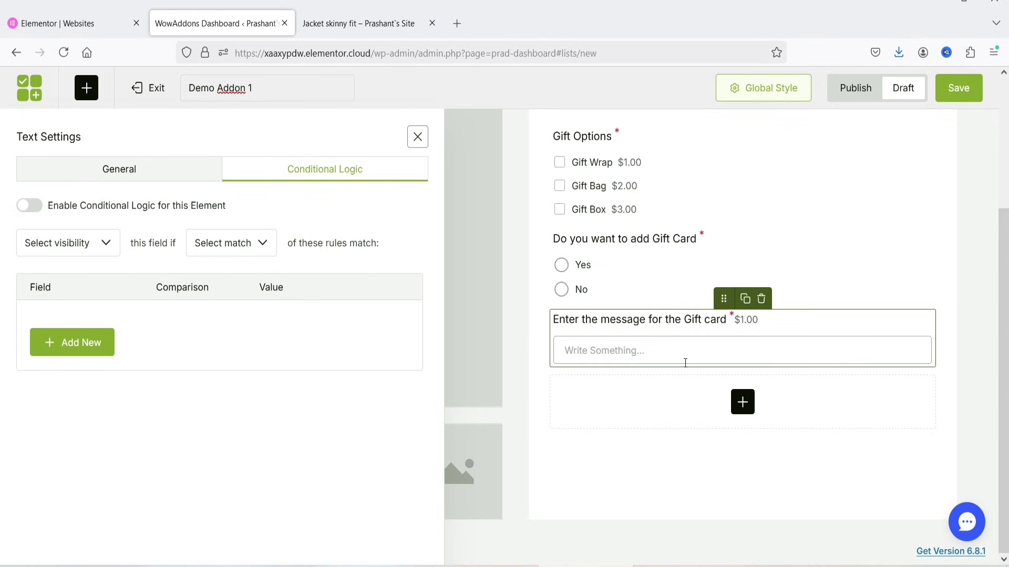
click(33, 207)
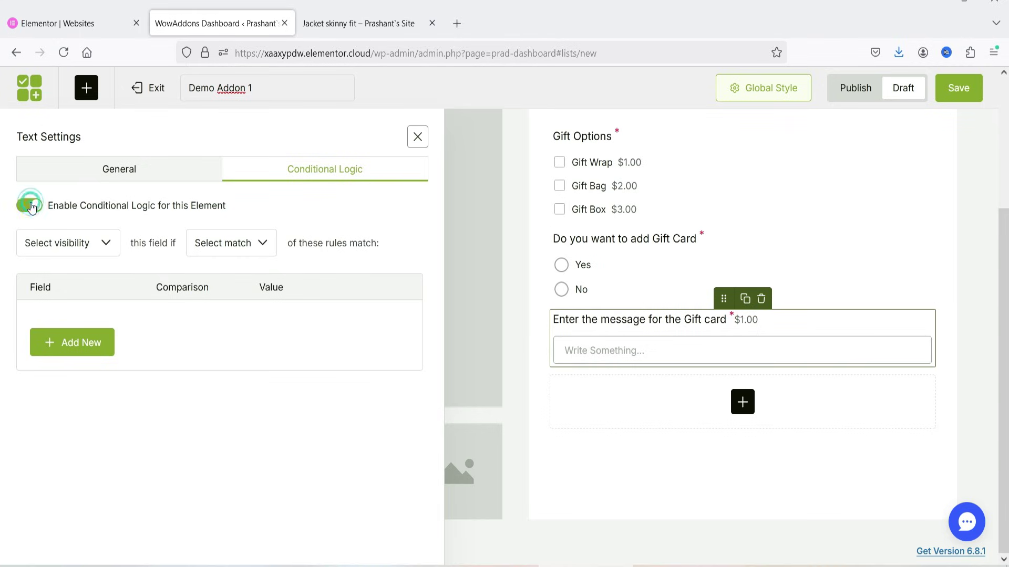
click(68, 245)
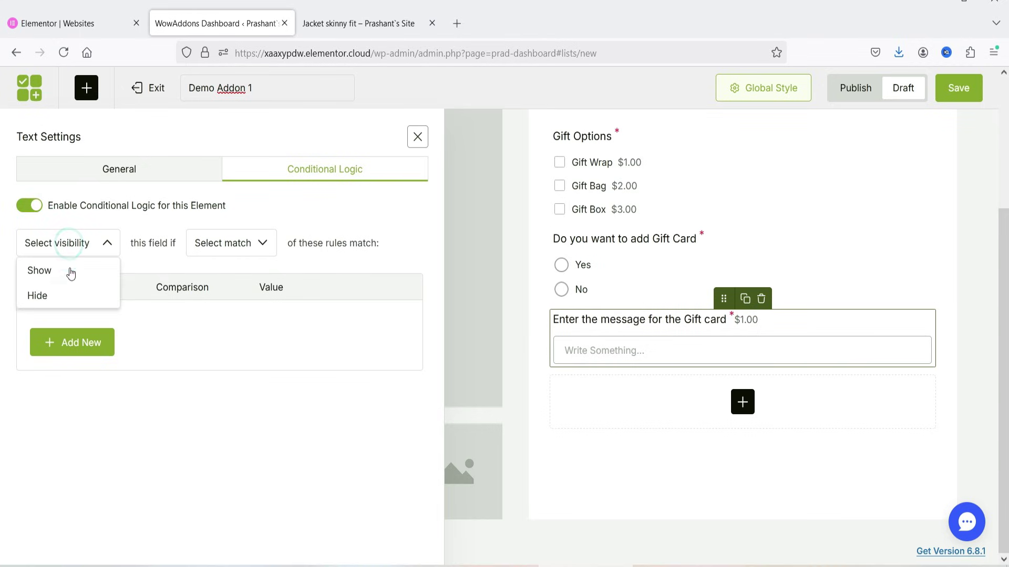
click(71, 274)
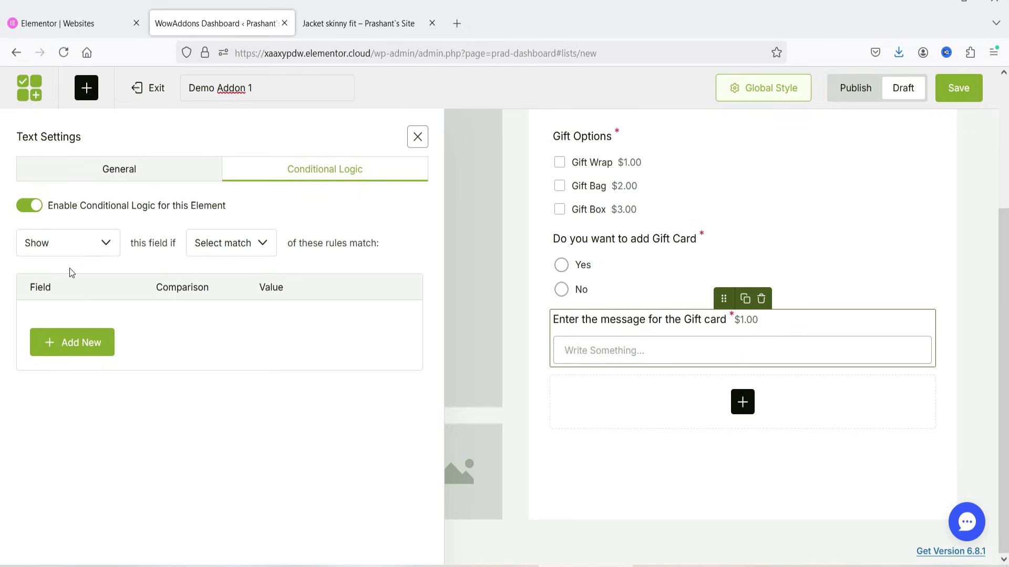
click(218, 242)
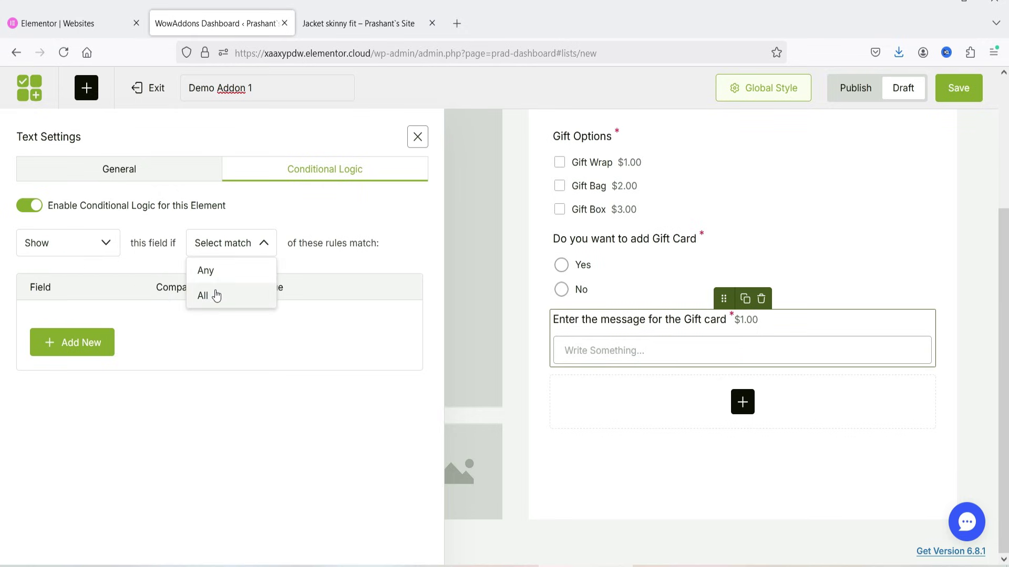
click(215, 279)
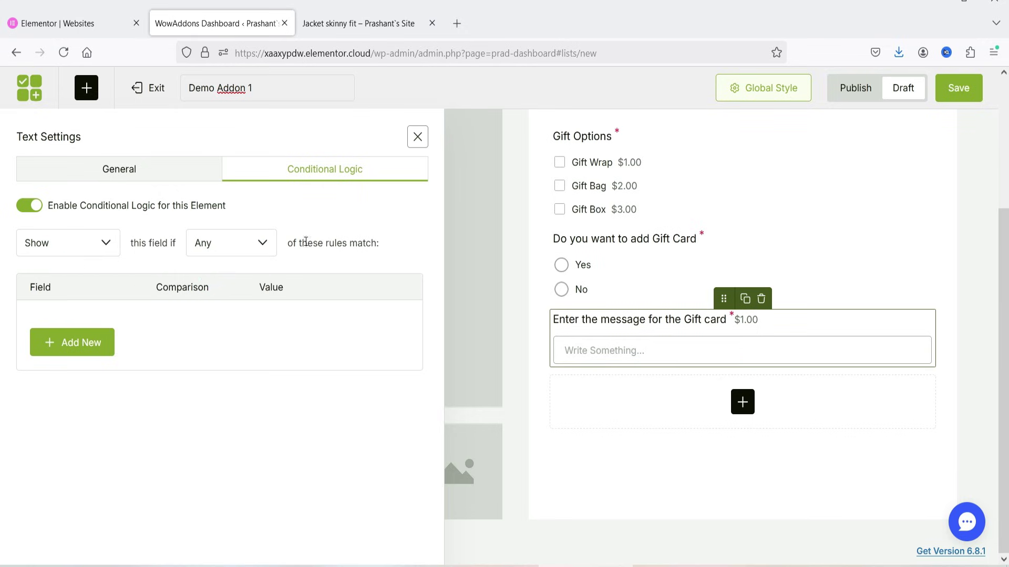
Add a rule to the message field requiring that "Do you want to add Gift Card" Is Yes
click(81, 344)
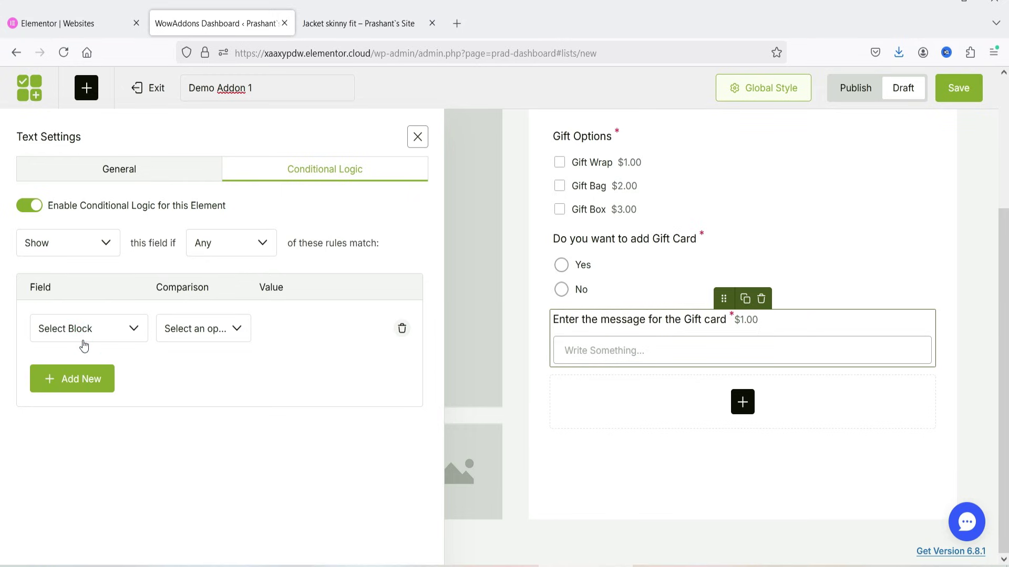
click(75, 334)
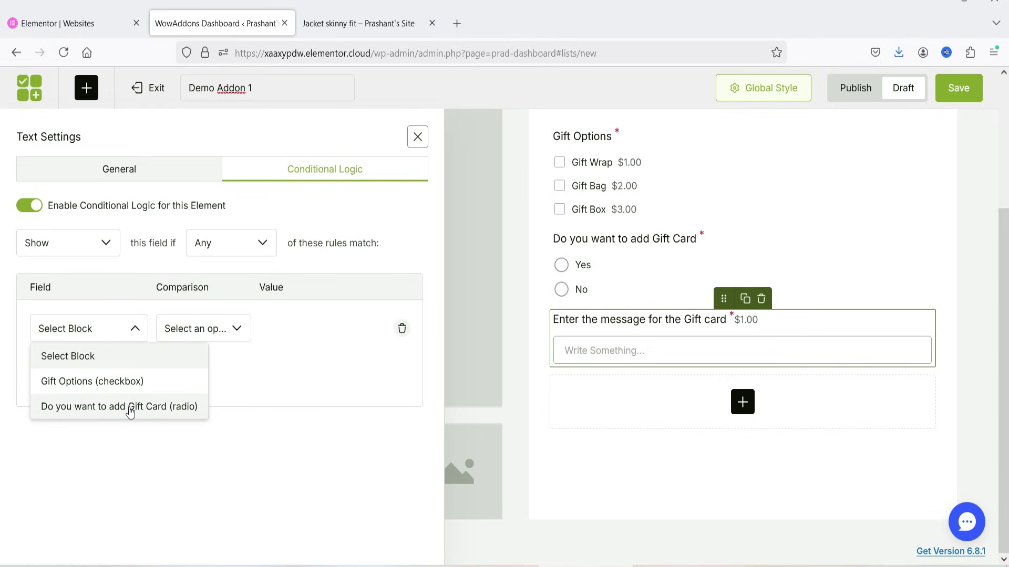
click(132, 408)
click(195, 328)
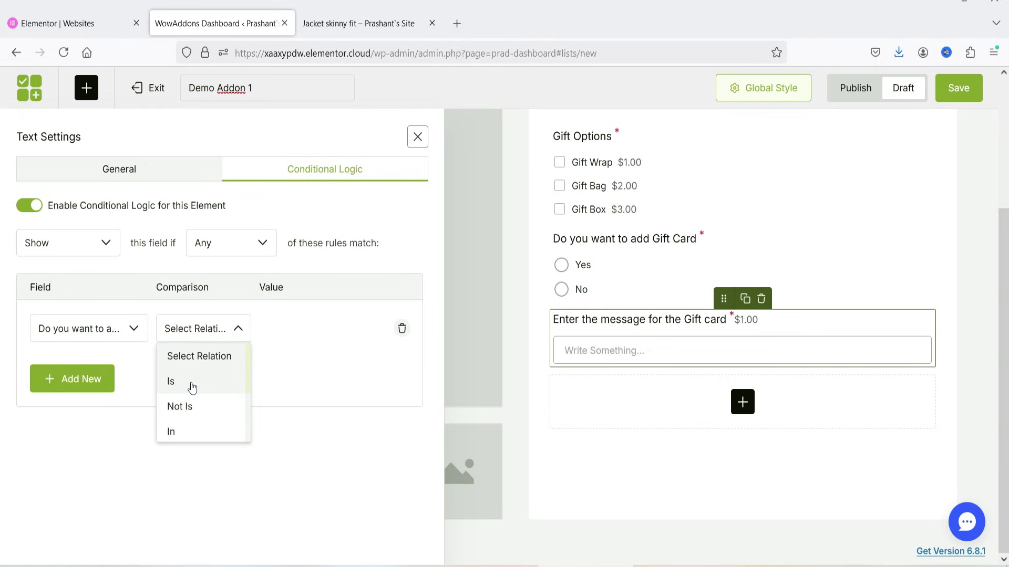
click(192, 382)
click(285, 333)
click(286, 382)
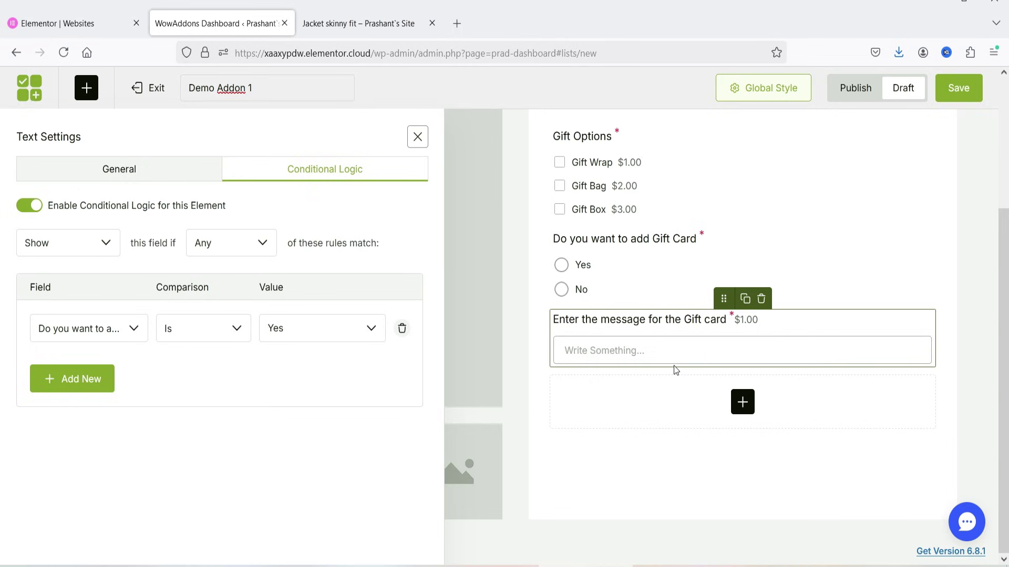
Examine the visibility and match choices, and try adding a second blank rule to the message field's conditional logic
click(67, 247)
click(229, 243)
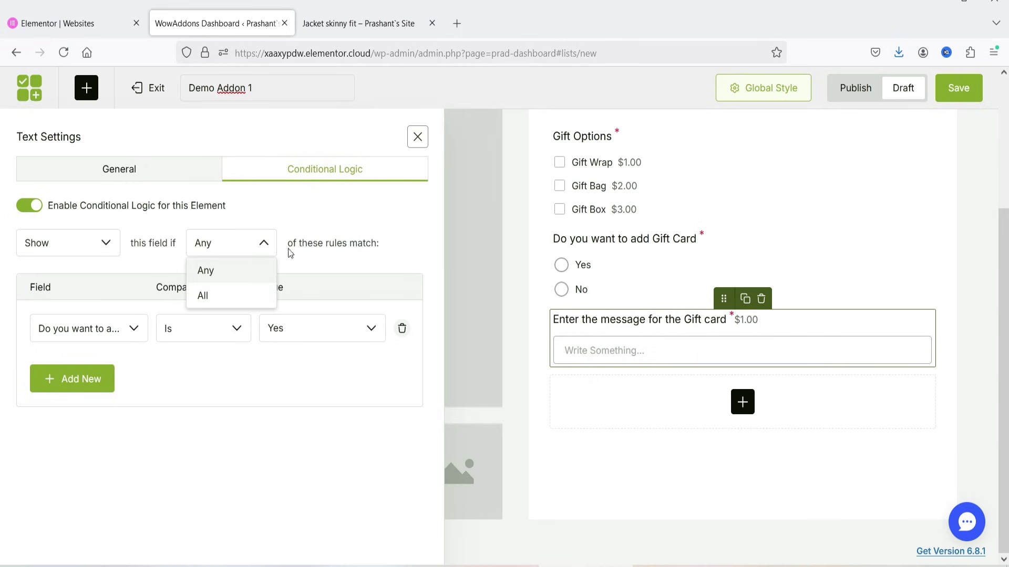
click(85, 380)
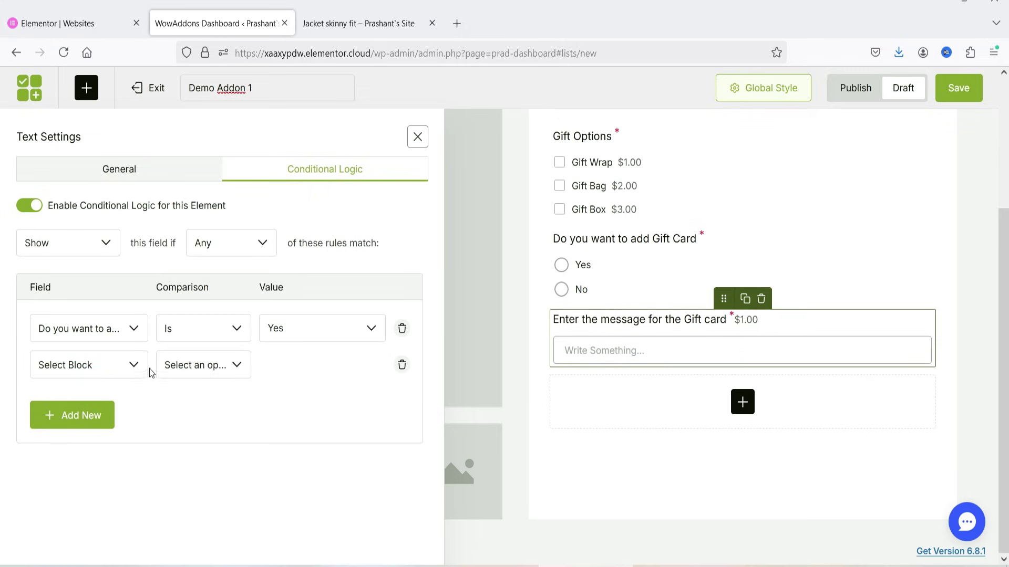
click(402, 365)
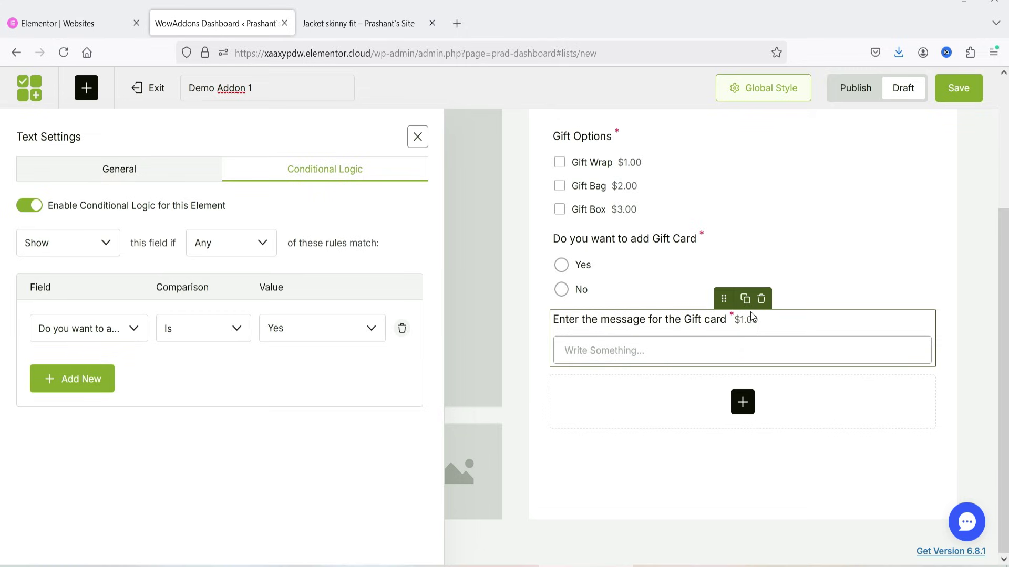
Add a Radio field titled "Do you want to print on the shirt" below the gift card message field
click(414, 137)
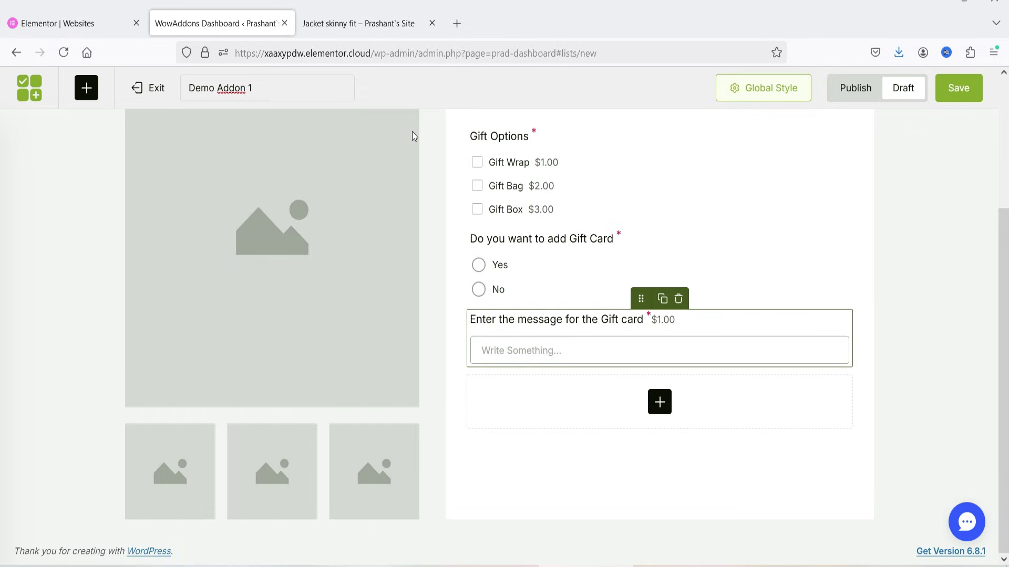
click(86, 88)
drag(145, 244, 669, 378)
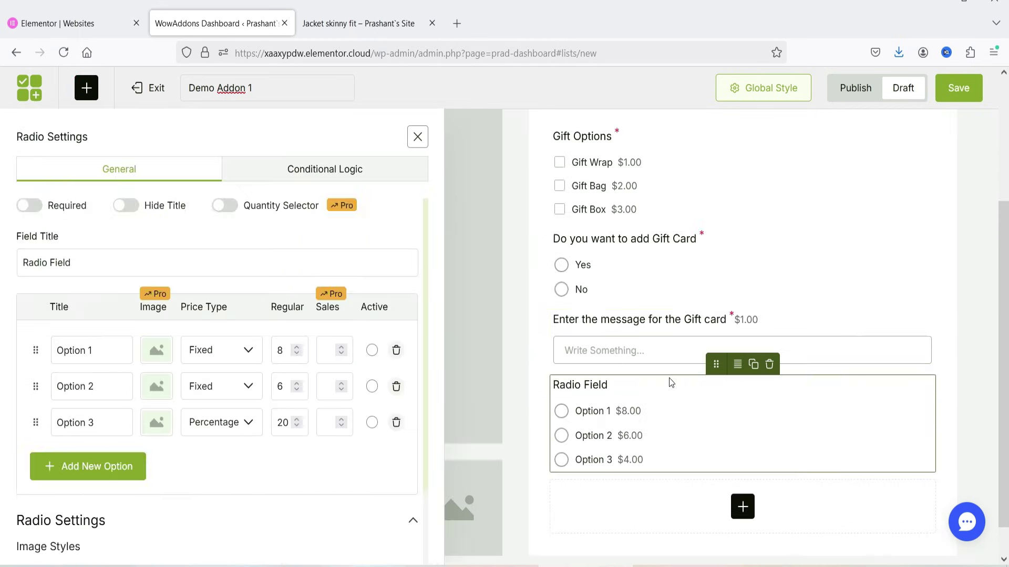
triple_click(112, 270)
text(Do you want to print on the shirt)
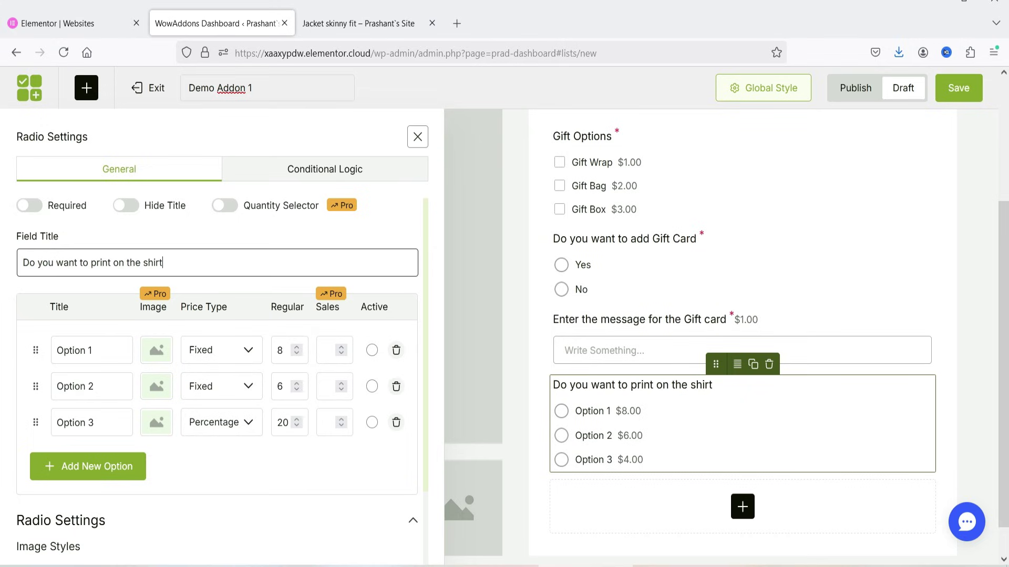
Rename the first two shirt print options to Yes and No, and delete Option 3
triple_click(92, 351)
text(Yes)
triple_click(105, 386)
text(No)
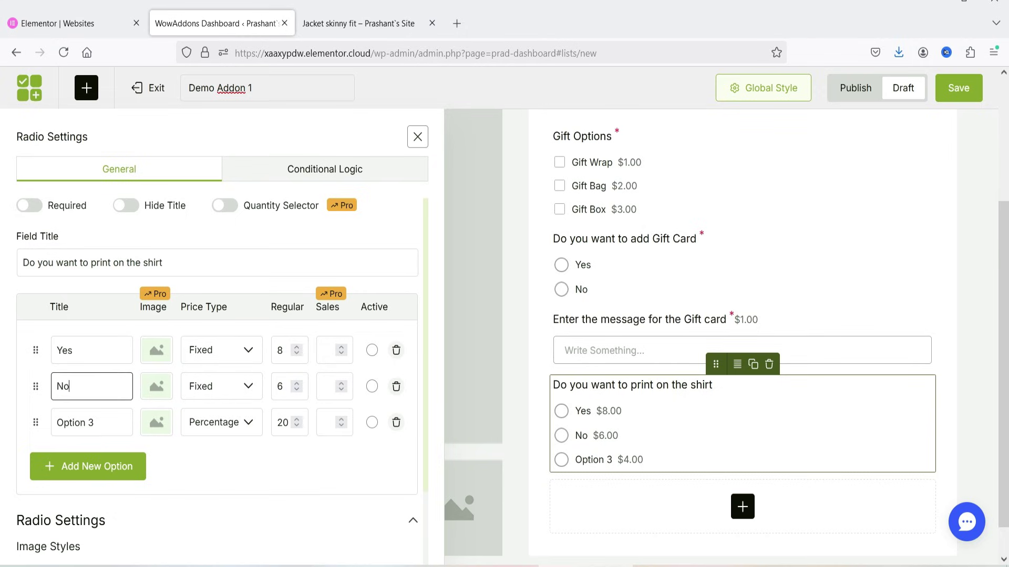
click(396, 422)
Set the price type of both the Yes and No shirt print options to No Cost
click(232, 349)
click(224, 452)
click(221, 389)
click(213, 488)
Add an Upload field below the shirt print question and make both fields required
click(742, 483)
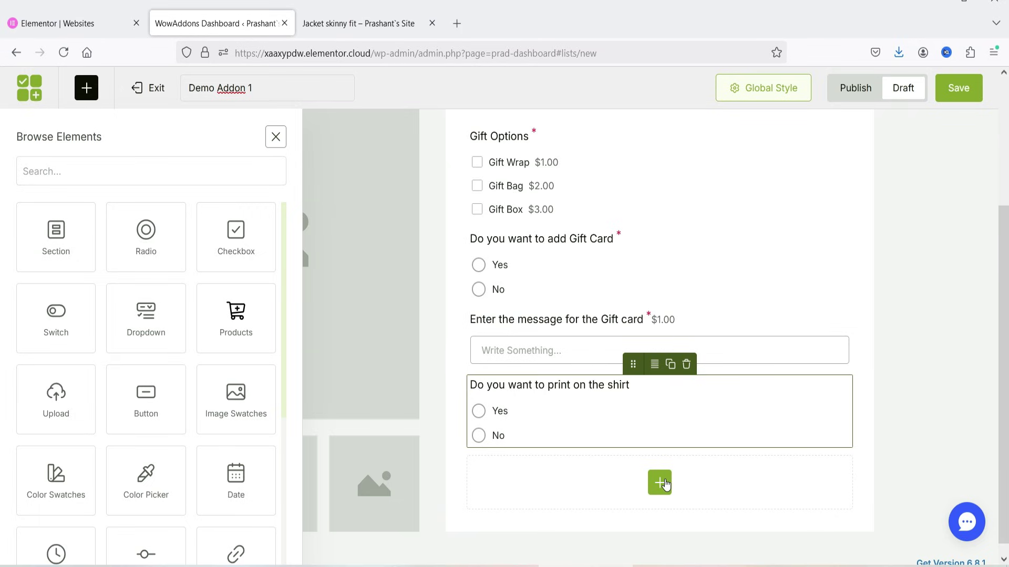
scroll(145, 329, down, 3)
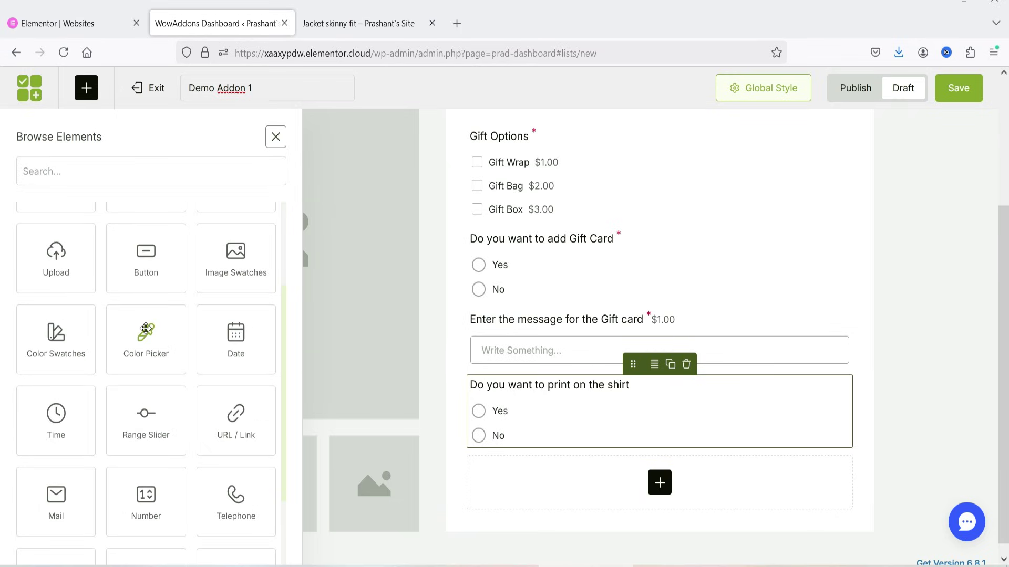
drag(56, 252, 541, 446)
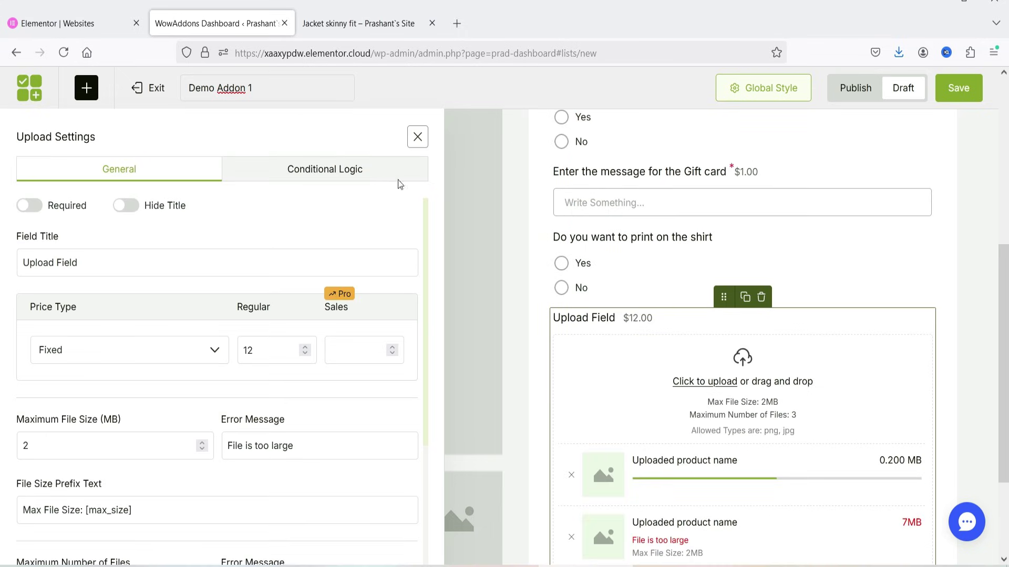
click(25, 209)
click(635, 274)
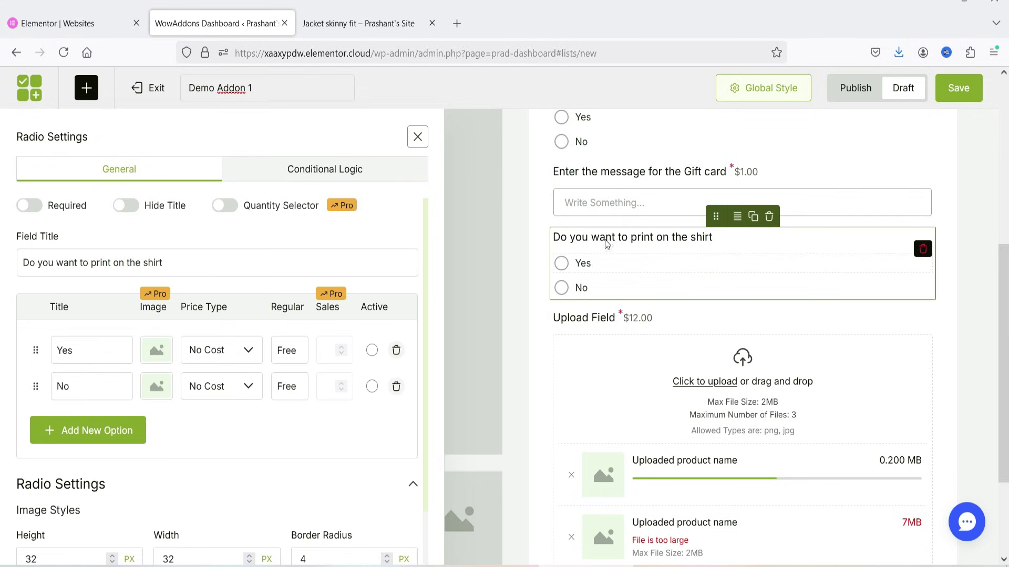
click(29, 209)
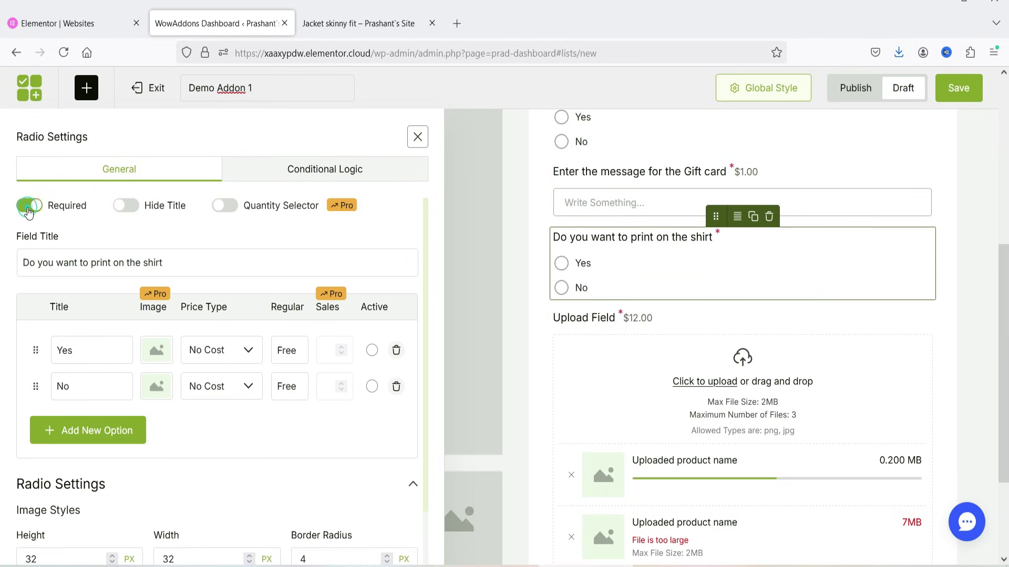
Title the upload field "Upload Images" and set its regular price to 5
click(601, 361)
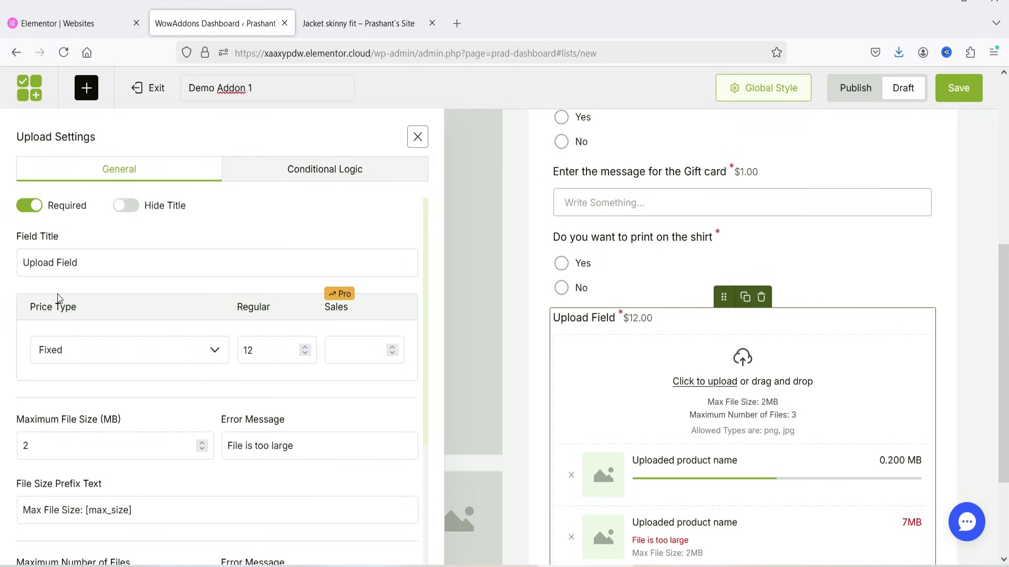
double_click(59, 262)
text(Images)
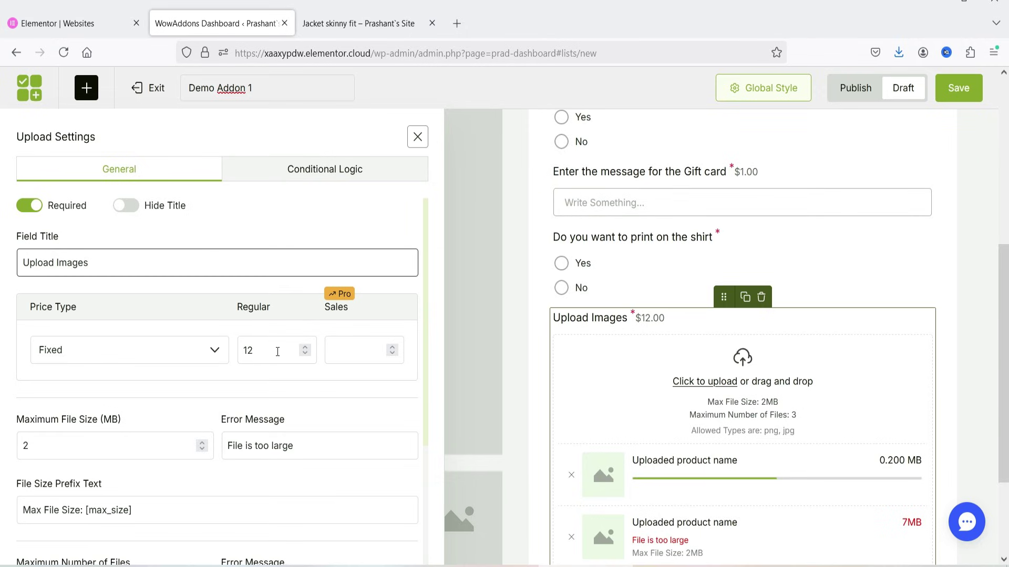
double_click(277, 351)
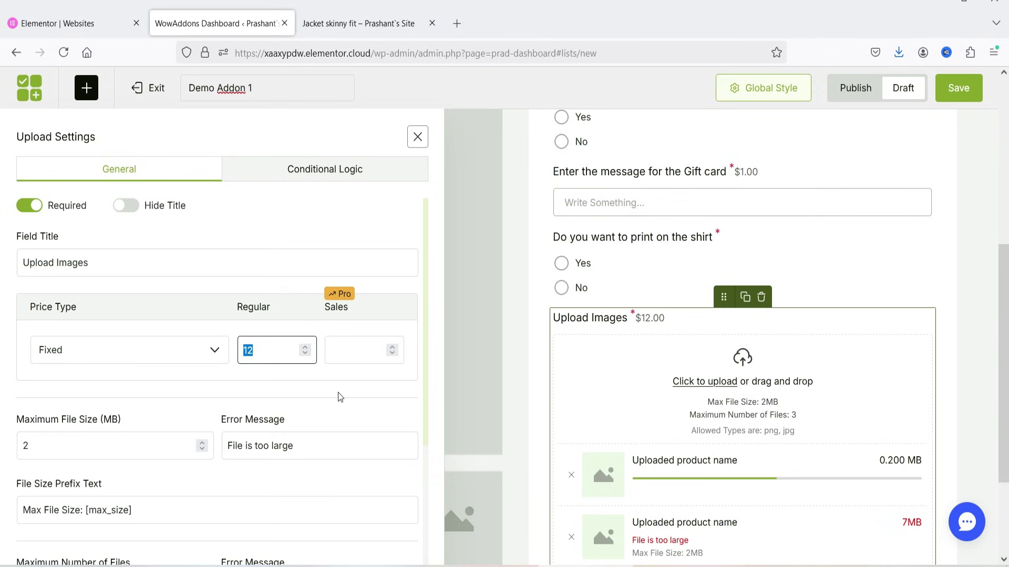
text(5)
Limit the Upload Images field to a maximum file size of 5 MB and a maximum of 1 file
scroll(45, 337, down, 2)
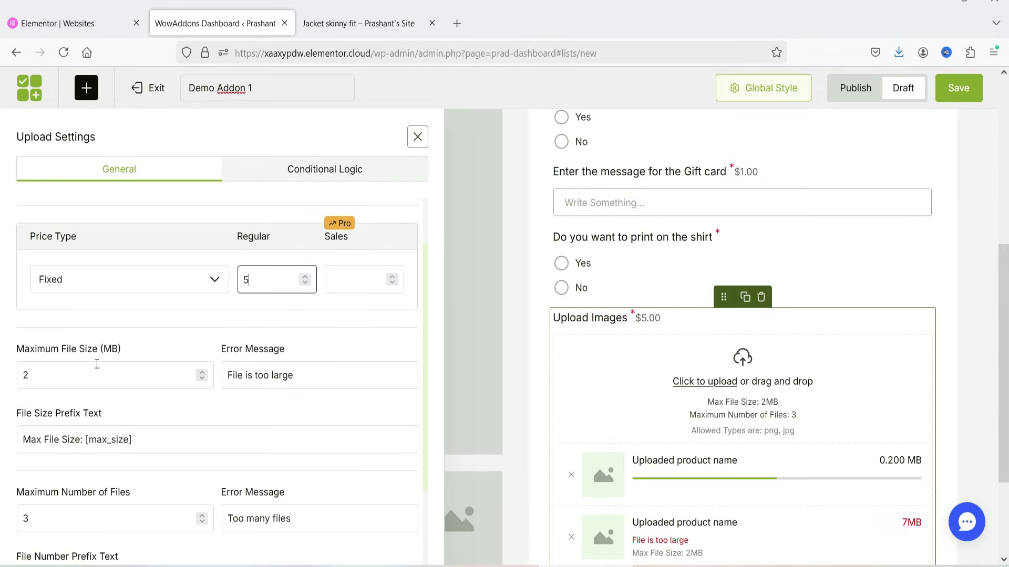
double_click(53, 375)
text(5)
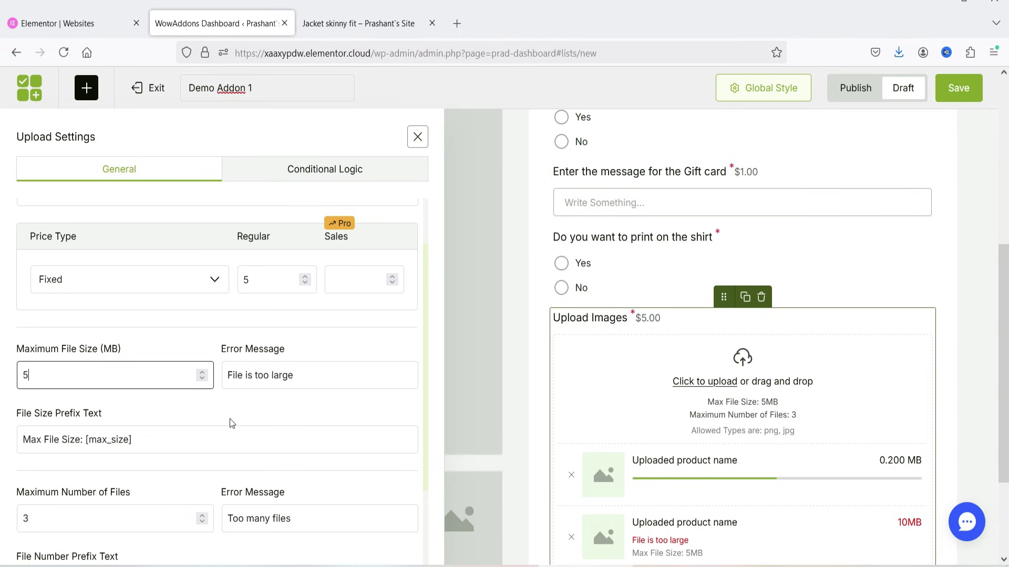
scroll(247, 407, down, 2)
scroll(135, 419, down, 2)
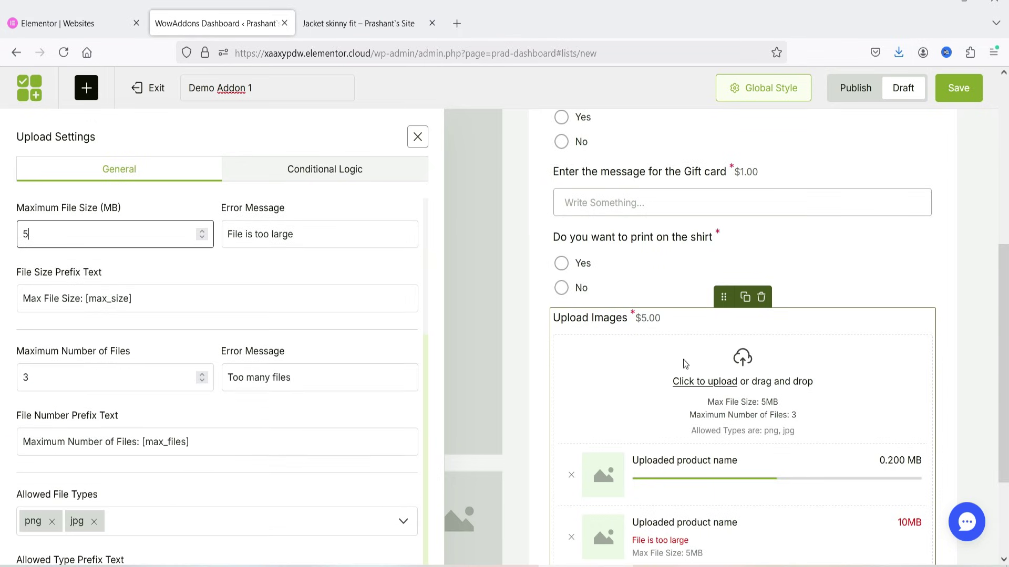
scroll(816, 340, down, 4)
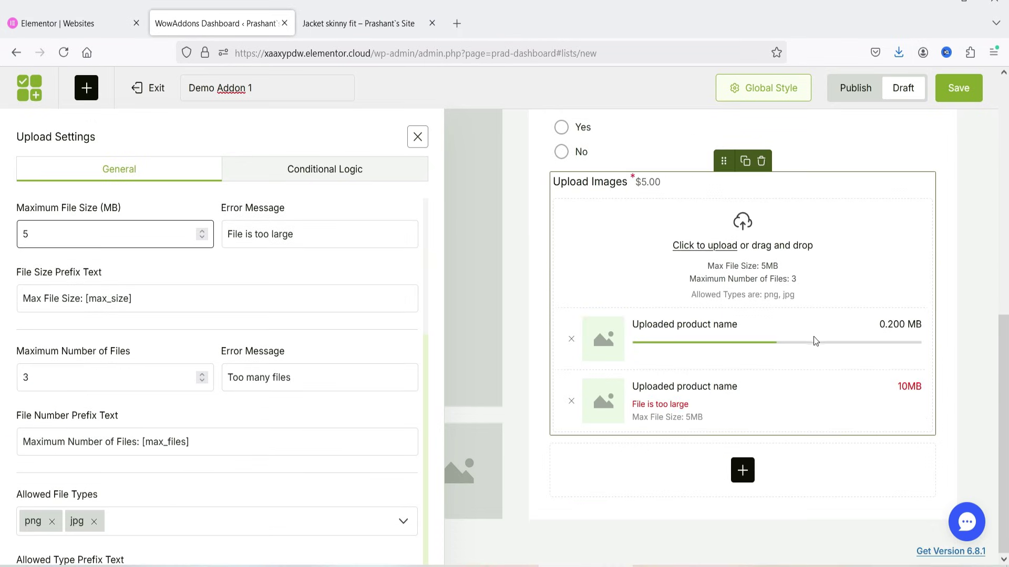
click(202, 382)
click(629, 282)
click(571, 402)
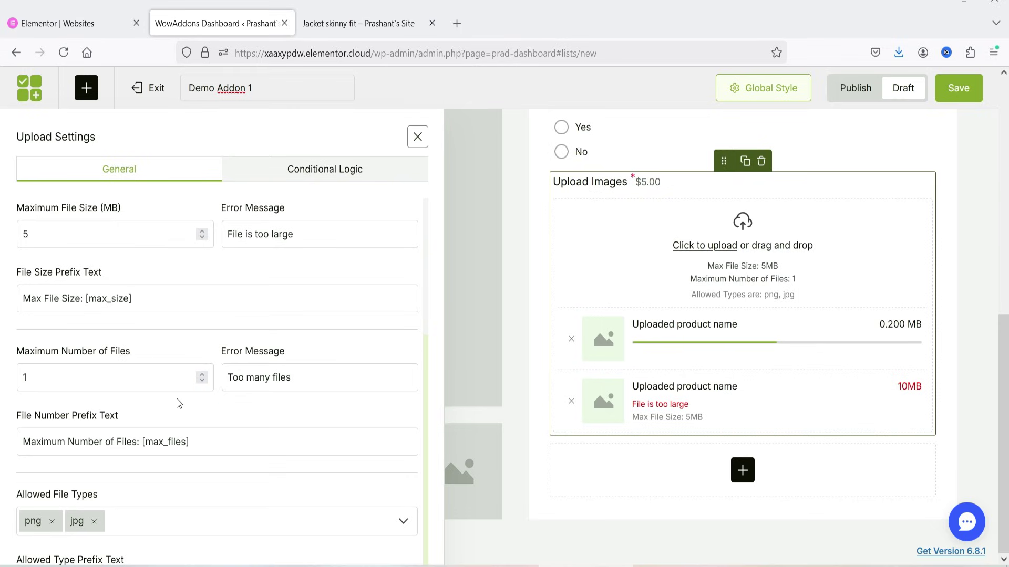
Examine the allowed file types for the upload field, removing jpg and adding it back
scroll(177, 400, down, 2)
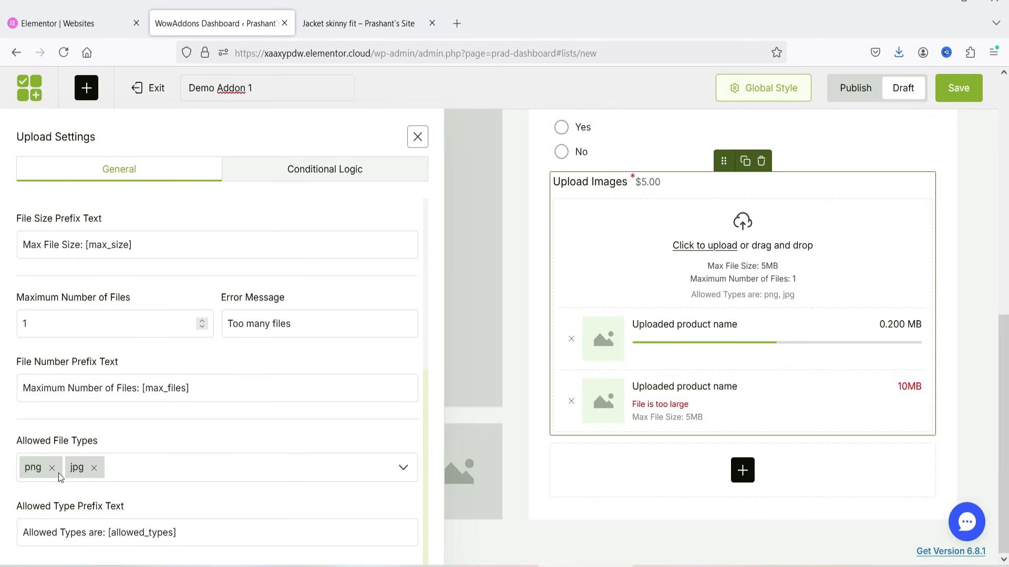
click(196, 480)
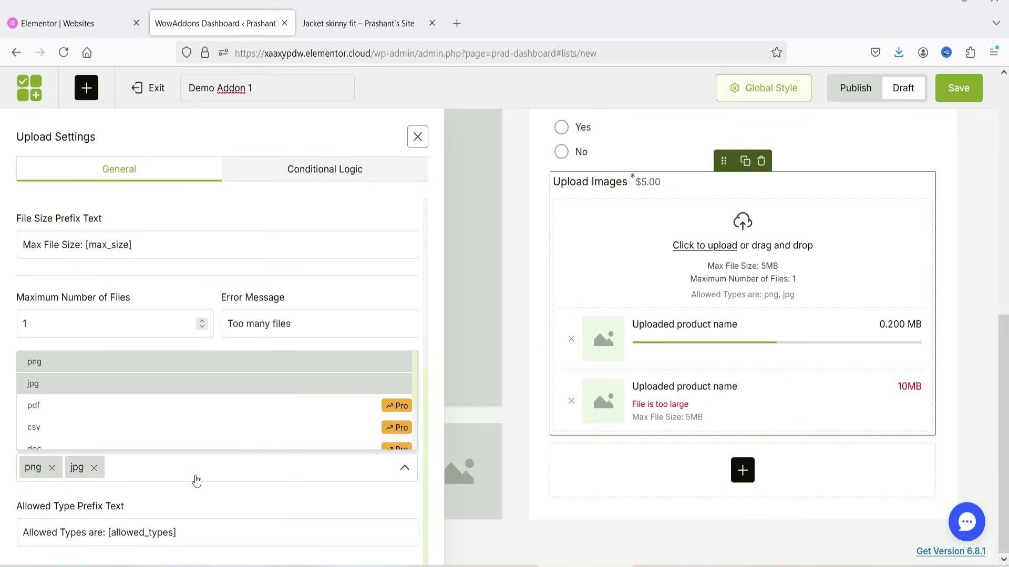
scroll(121, 412, down, 2)
scroll(142, 424, up, 1)
scroll(142, 425, up, 1)
click(29, 384)
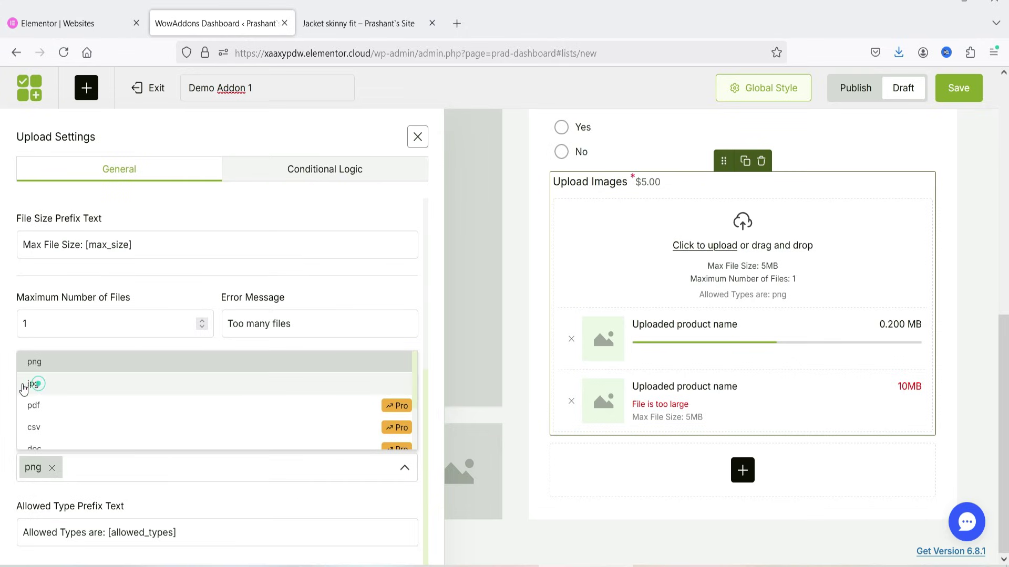
click(44, 386)
click(165, 502)
Enable conditional logic for the Upload Images field, with visibility Show and match Any
click(325, 173)
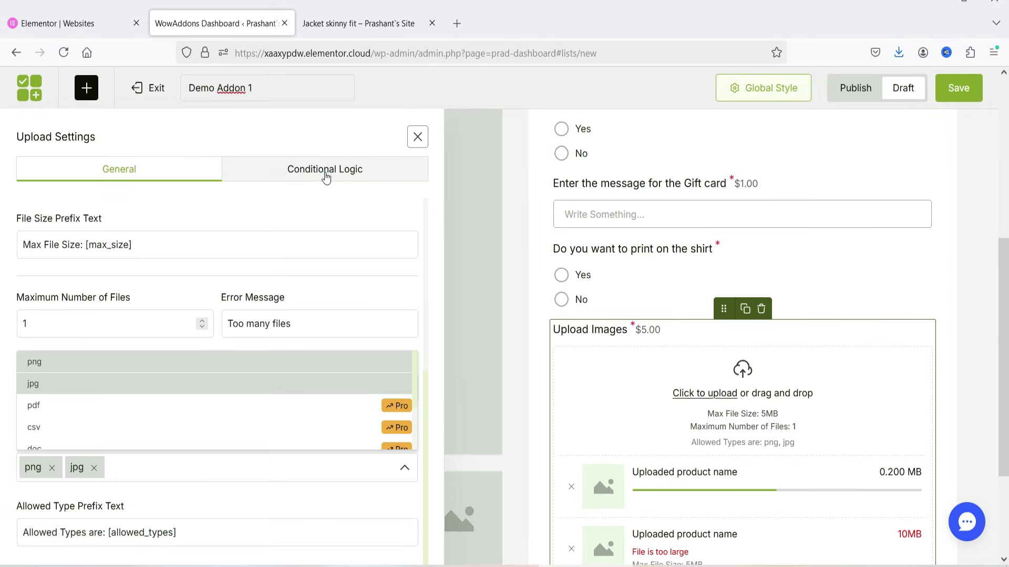
click(30, 205)
click(48, 243)
click(52, 269)
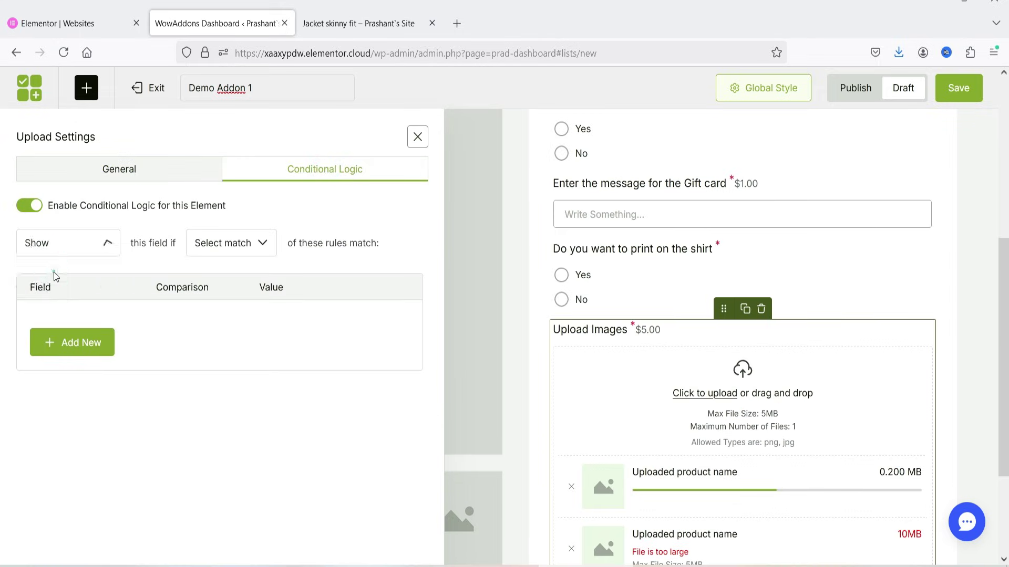
click(243, 243)
click(242, 269)
Add a rule to the upload field requiring that "Do you want to print on the shirt" Is Yes
click(79, 344)
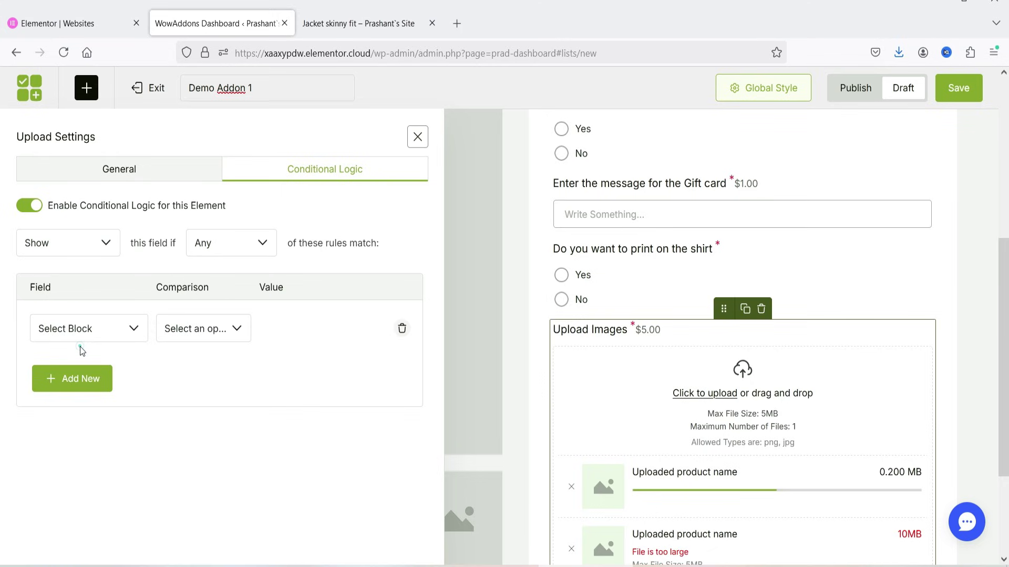
click(86, 331)
scroll(79, 434, down, 2)
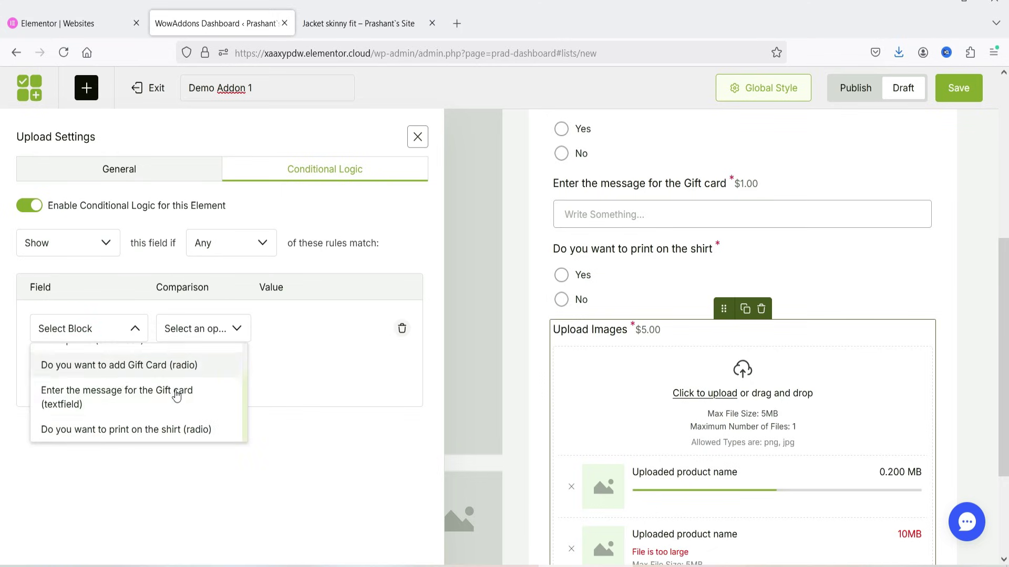
click(126, 433)
click(200, 330)
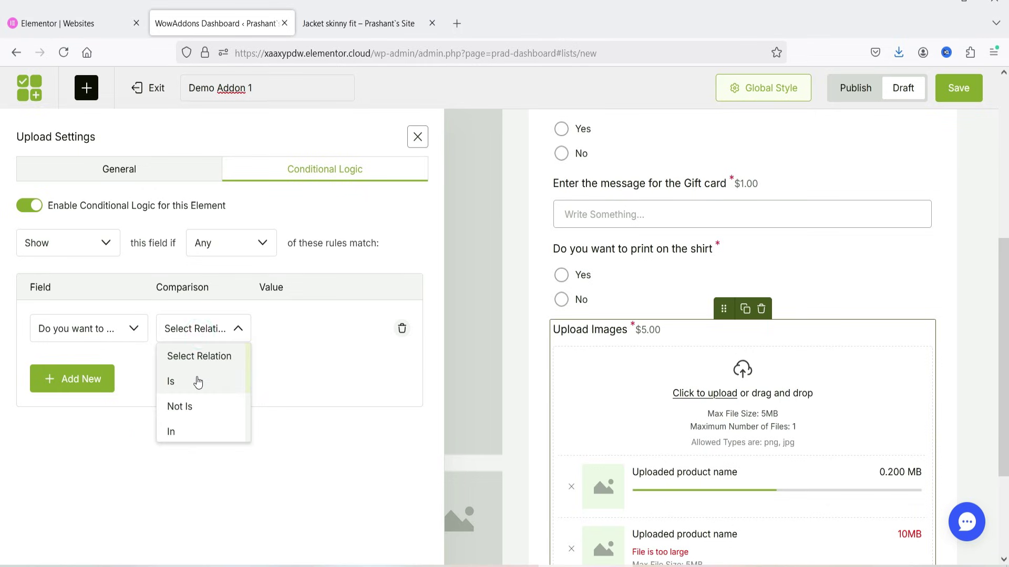
click(196, 378)
click(298, 341)
click(308, 379)
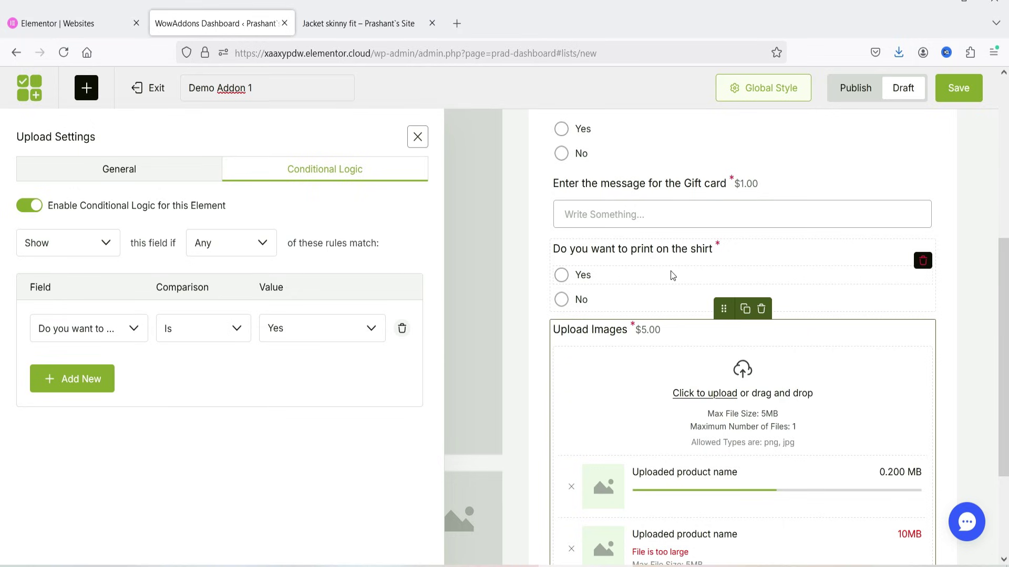
Add a Dropdown field below the Upload Images field
scroll(766, 353, down, 3)
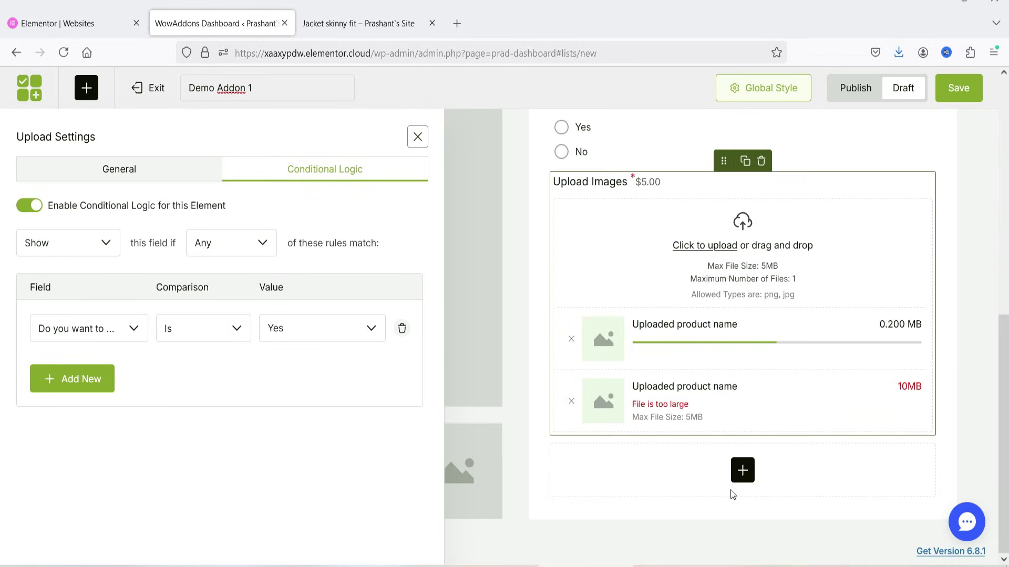
click(417, 137)
click(86, 88)
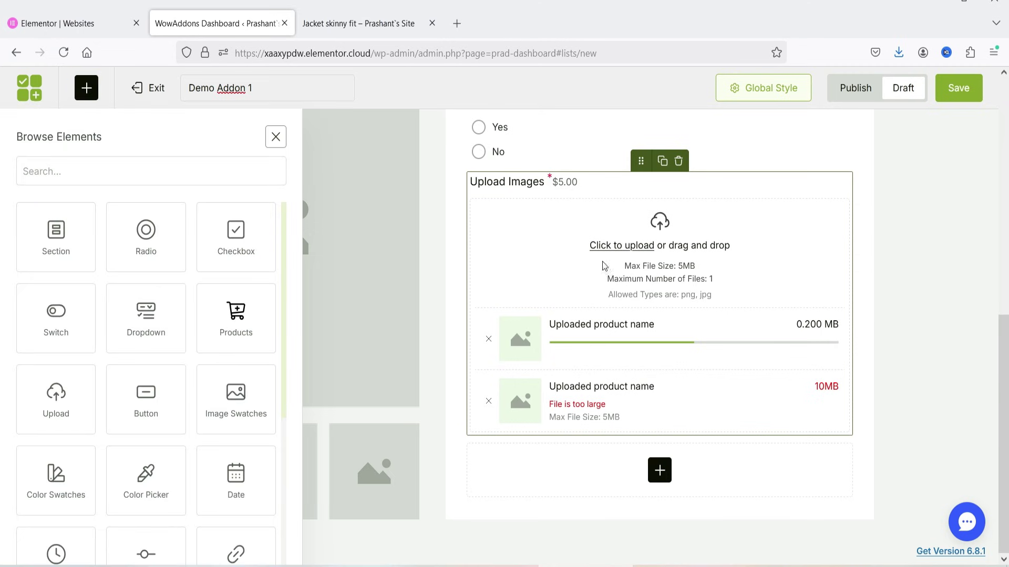
drag(139, 309, 578, 443)
triple_click(125, 261)
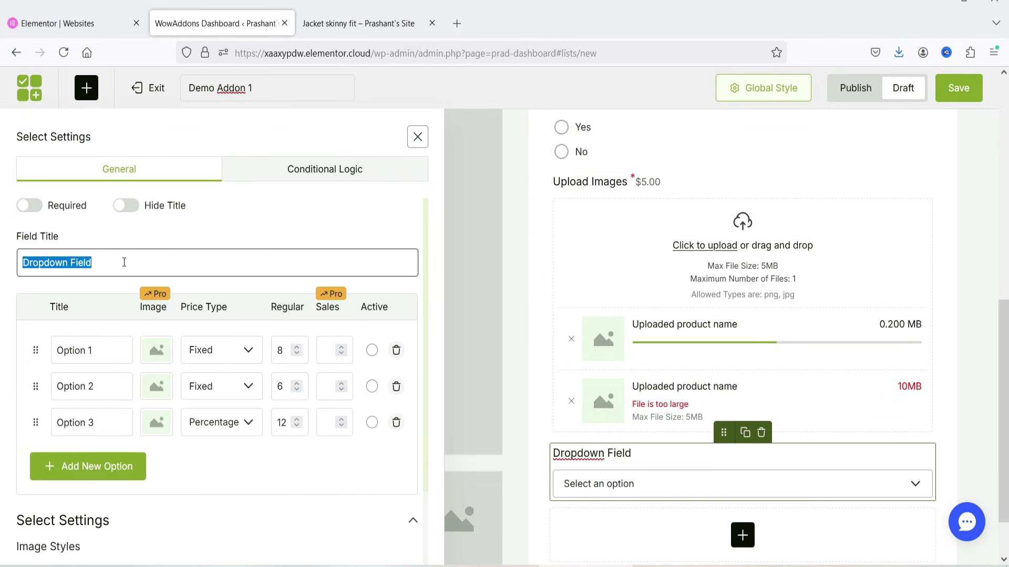
click(90, 353)
click(91, 387)
click(100, 421)
click(240, 273)
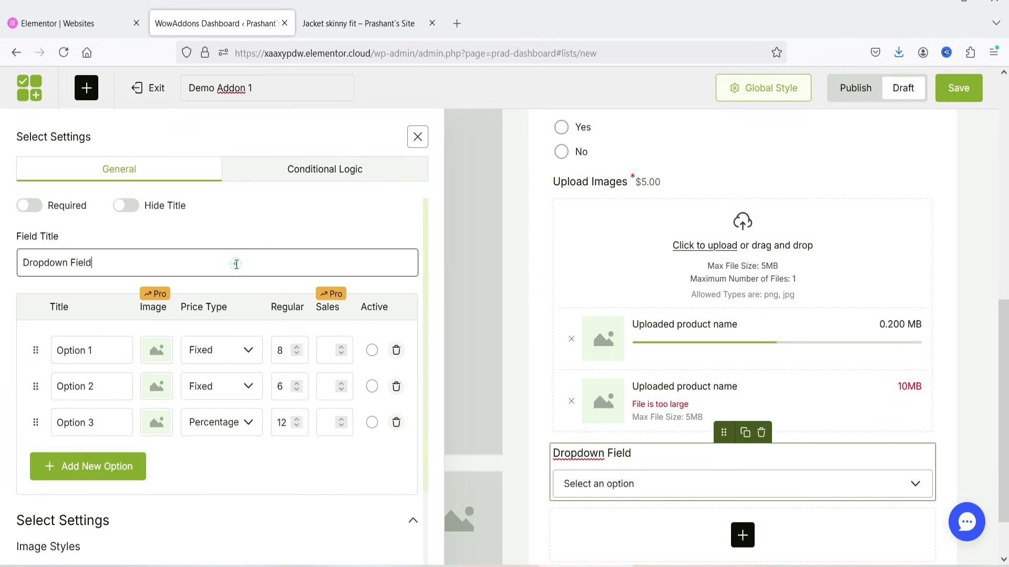
Set the regular price of all three dropdown options to 1
scroll(789, 377, down, 2)
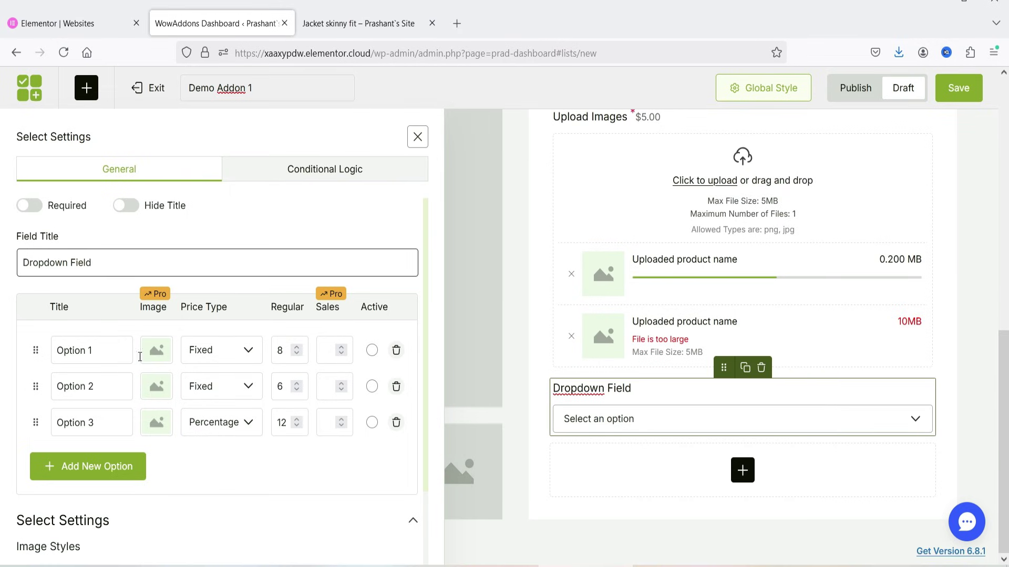
double_click(277, 349)
text(1)
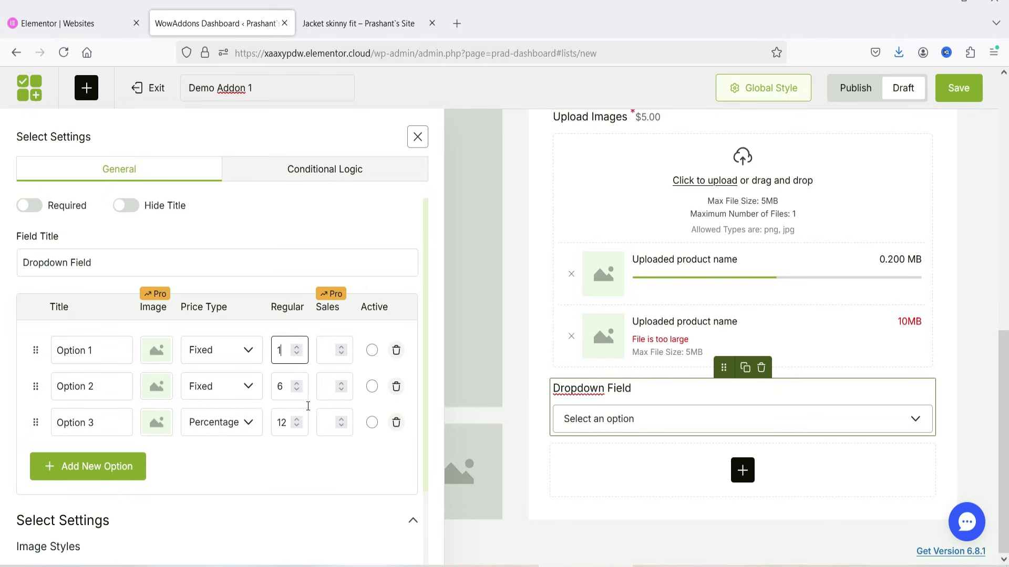
double_click(281, 388)
text(1)
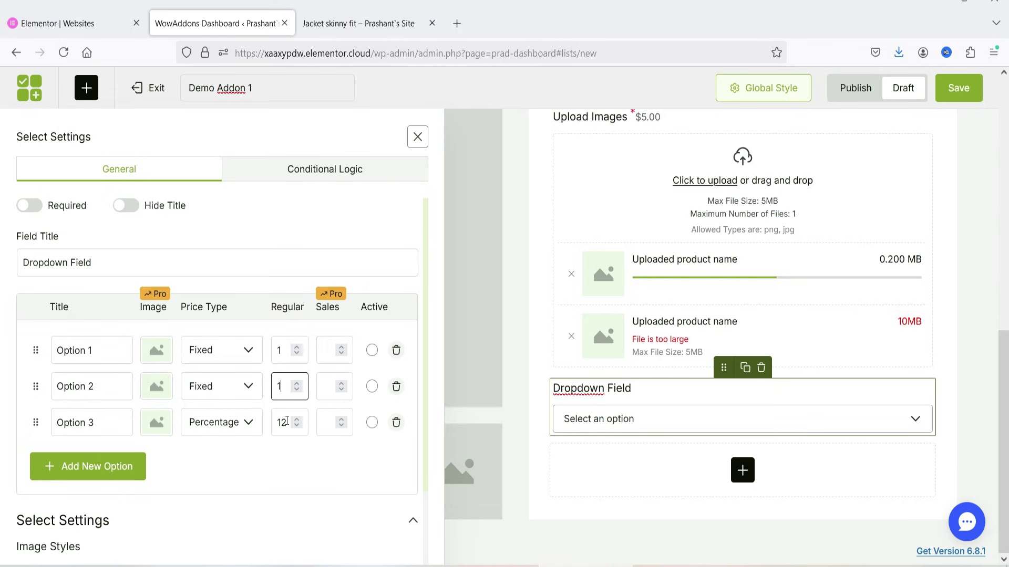
double_click(287, 421)
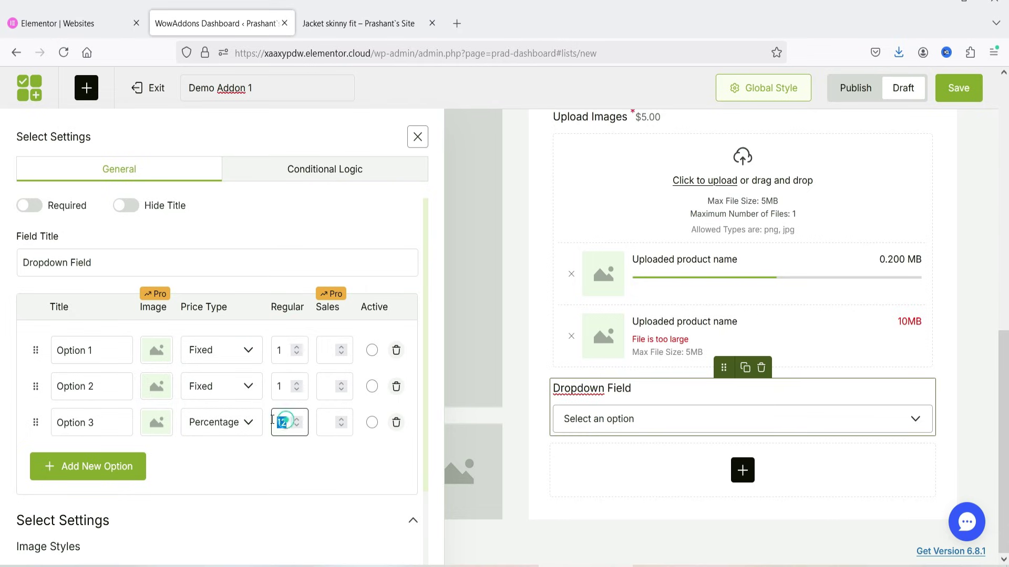
text(1)
click(298, 466)
Add an Image Swatches field below the dropdown field
click(707, 527)
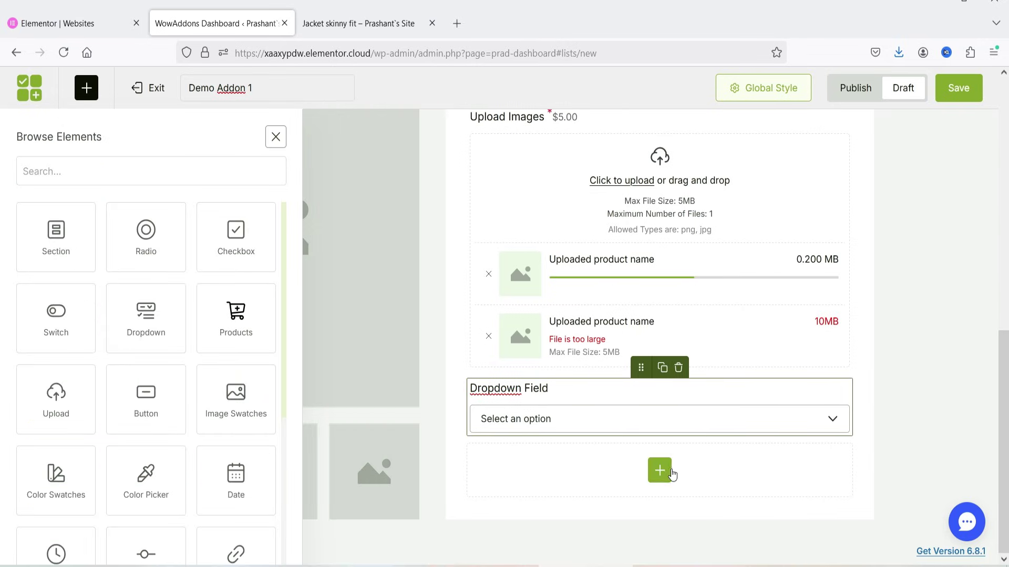
scroll(192, 336, down, 1)
scroll(193, 336, down, 4)
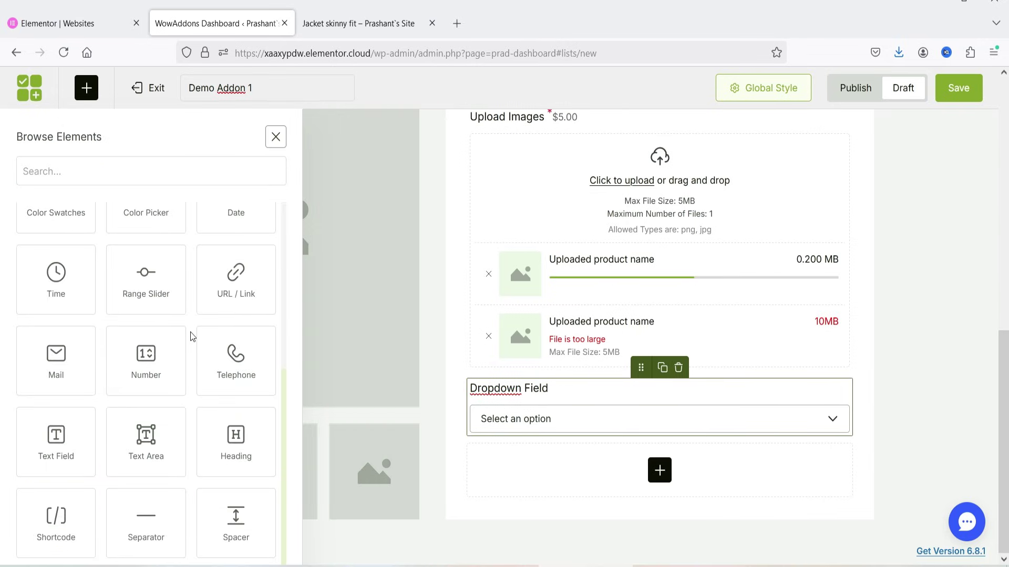
scroll(190, 336, up, 5)
drag(246, 417, 589, 447)
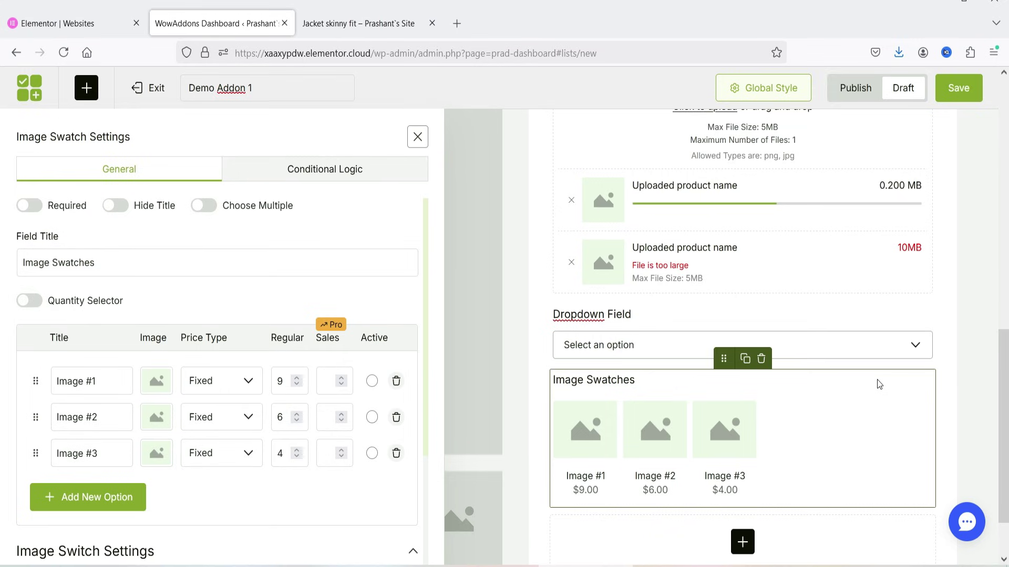
Assign the white T-shirt, navy shirt and black jacket photos from the media library to Image #1, Image #2 and Image #3 respectively
click(156, 382)
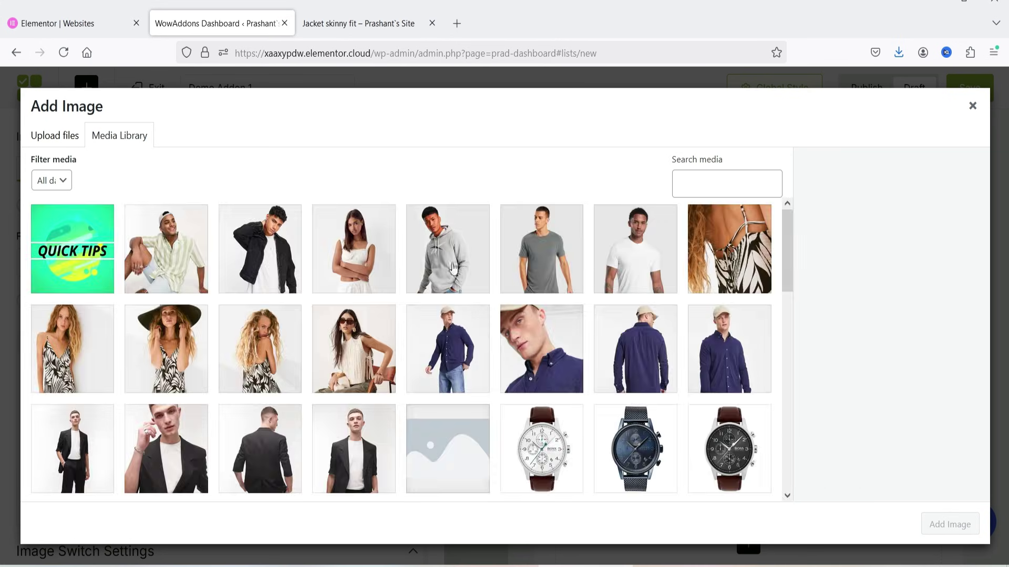
click(628, 265)
click(949, 524)
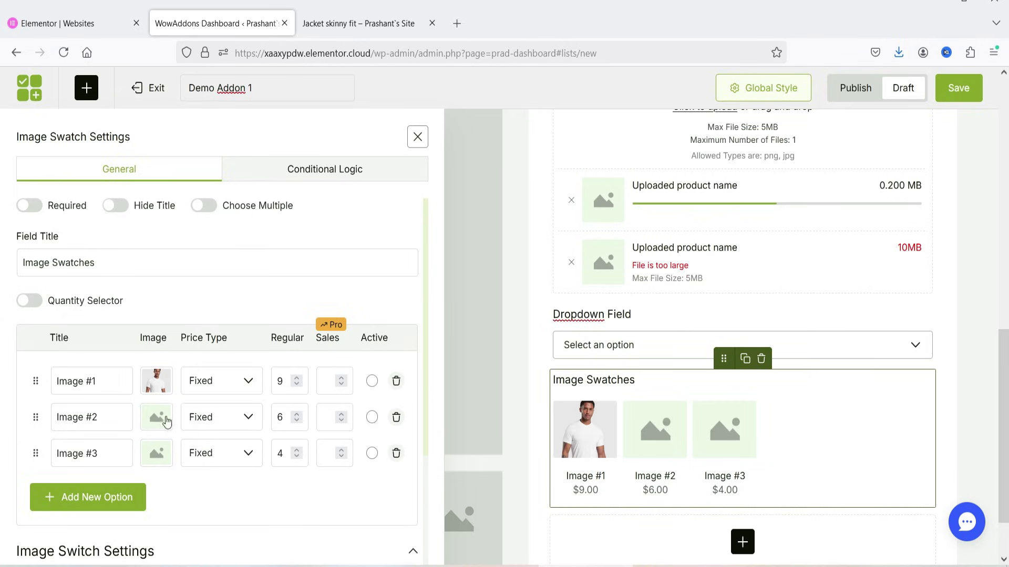
click(157, 416)
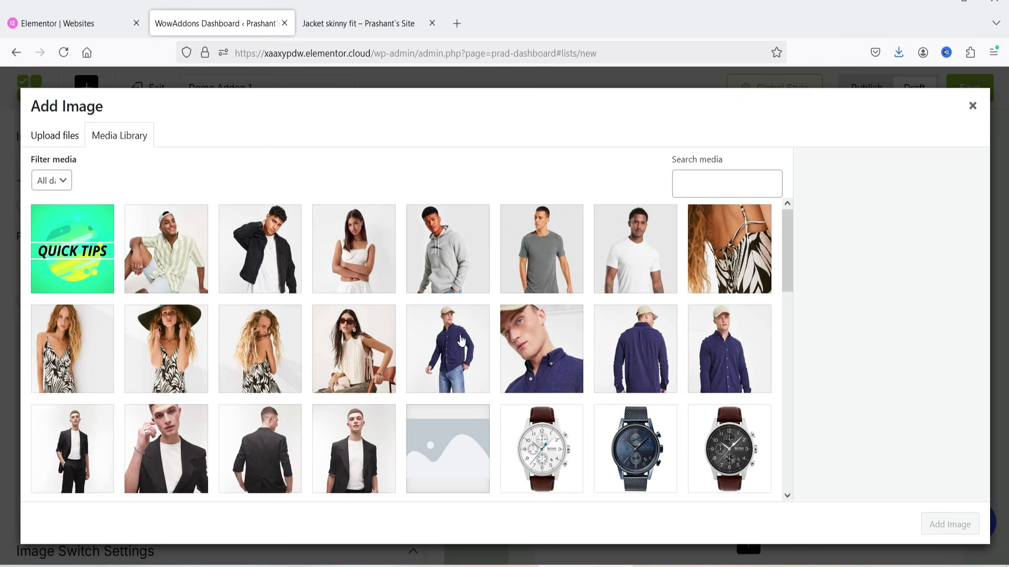
click(460, 340)
click(952, 524)
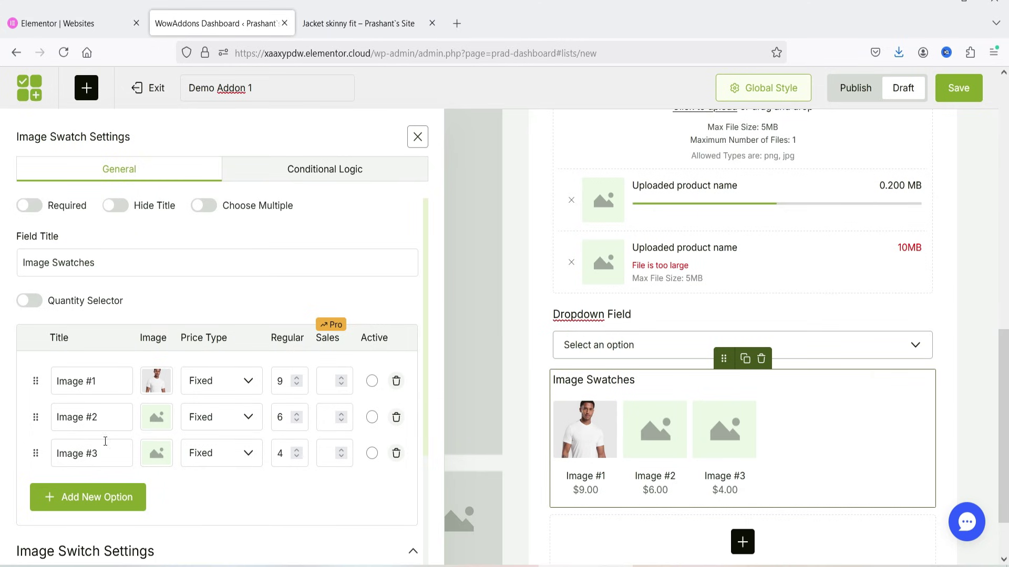
click(158, 454)
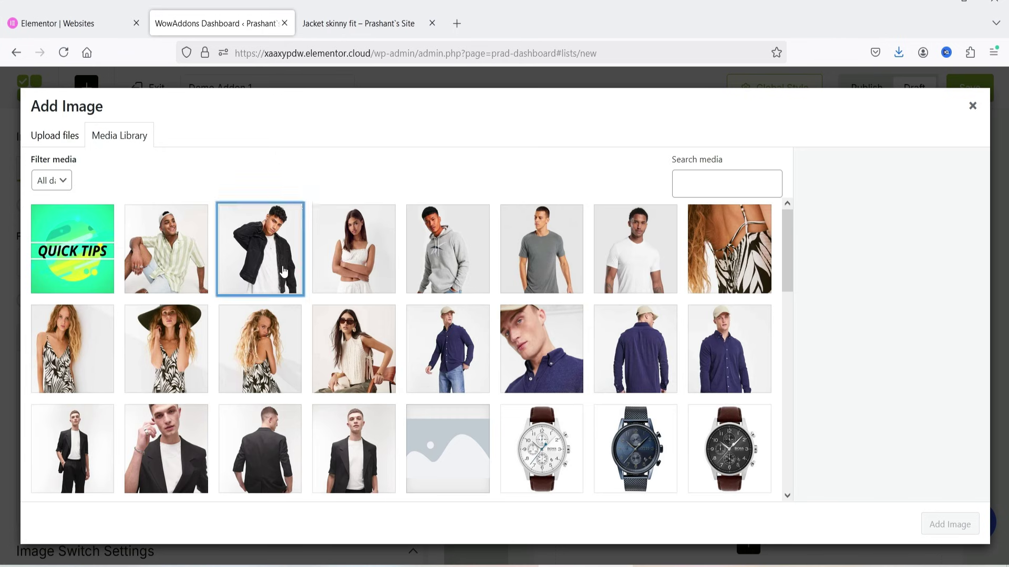
click(284, 271)
click(952, 524)
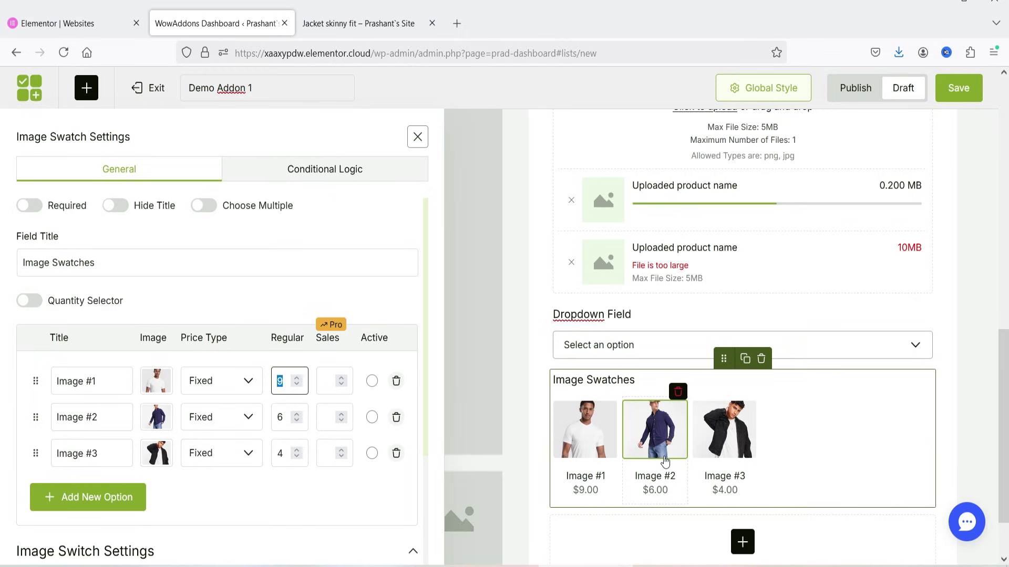
Set the regular price of all three image swatches to 5 and enable Choose Multiple
text(5)
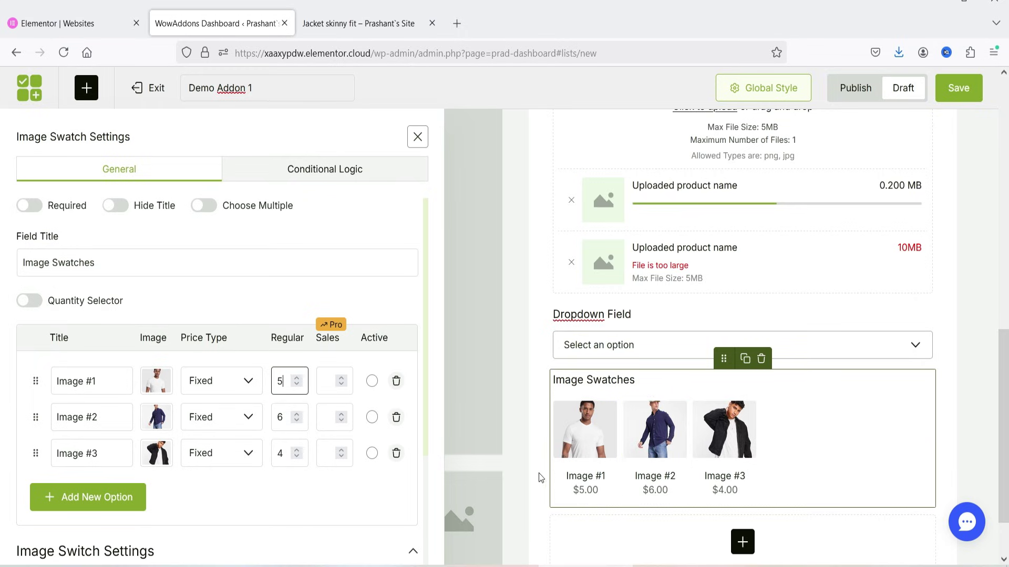
double_click(284, 418)
text(5)
double_click(284, 454)
text(5)
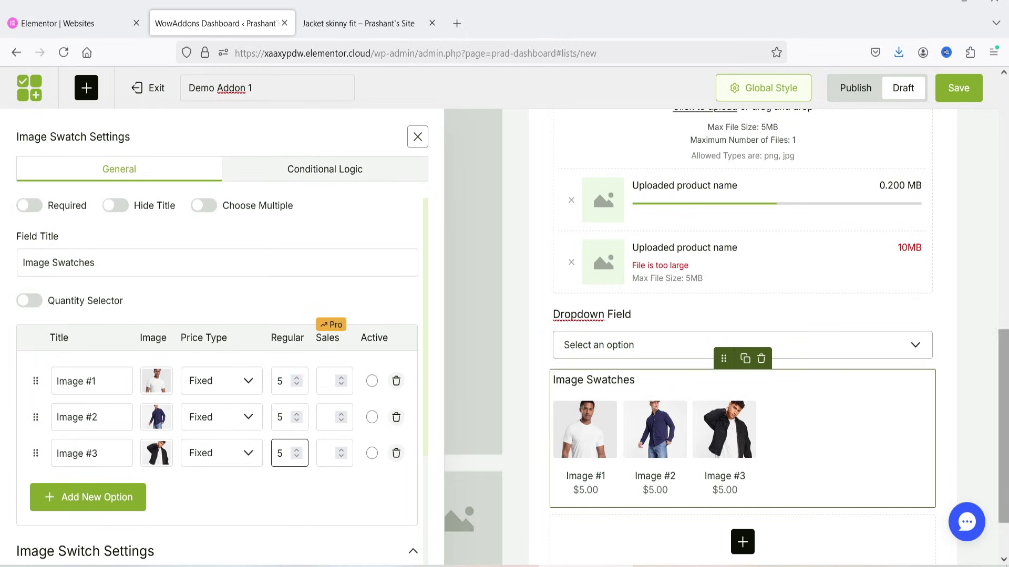
click(250, 206)
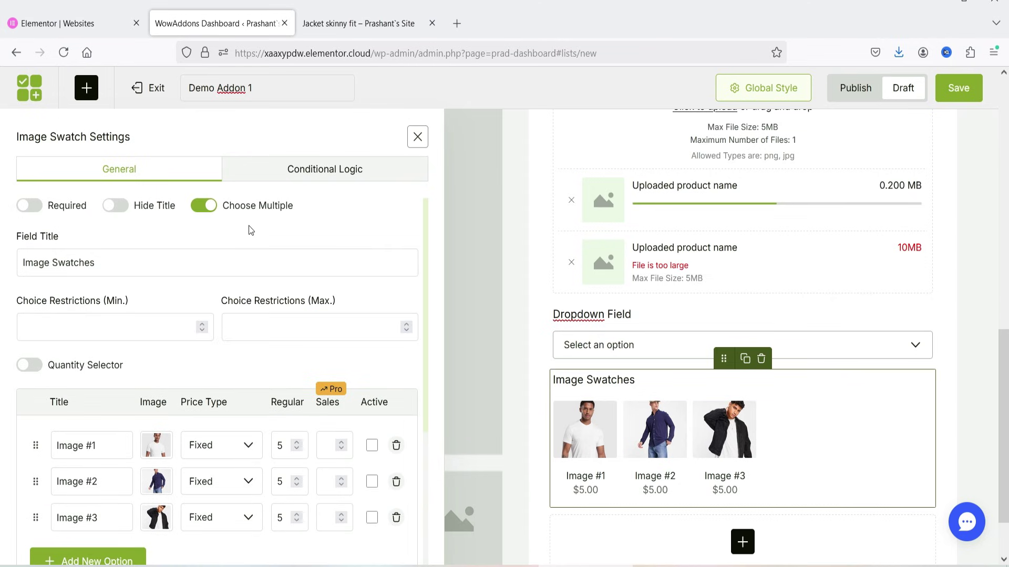
Add a Button field below the Image Swatches field
scroll(869, 387, down, 2)
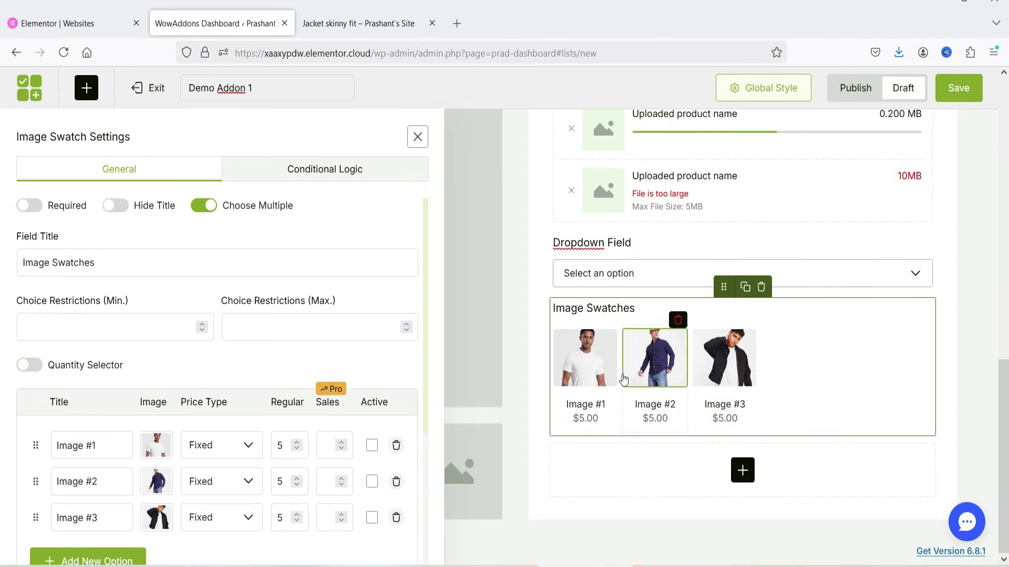
click(743, 470)
scroll(181, 387, down, 2)
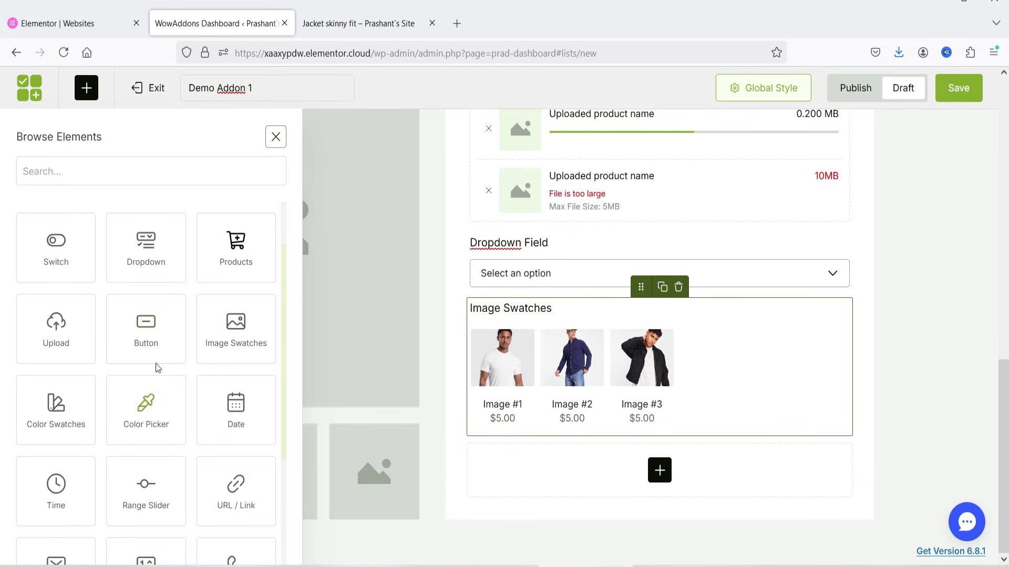
drag(155, 331, 650, 449)
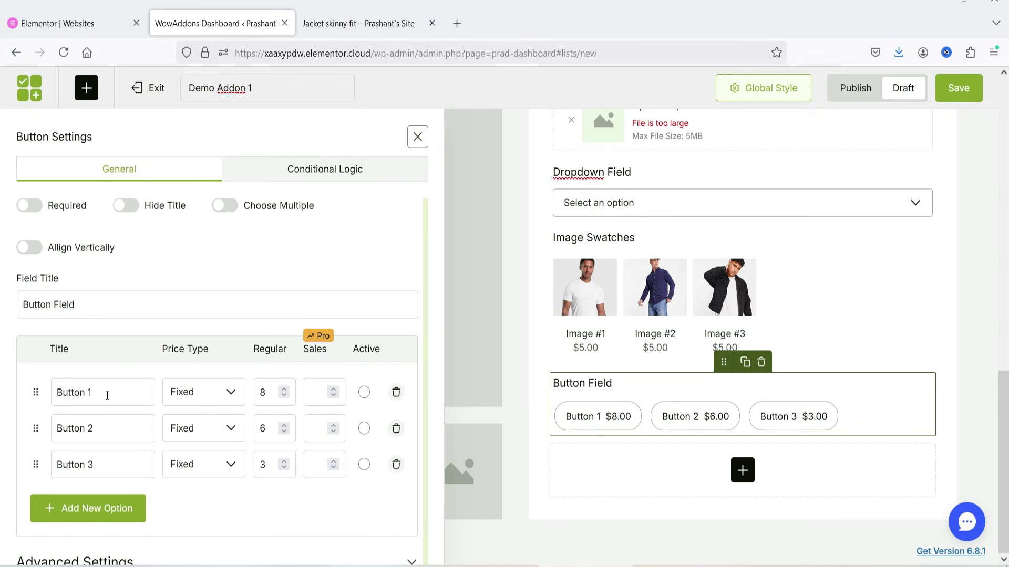
Add a Color Swatches field below the Button field
click(742, 471)
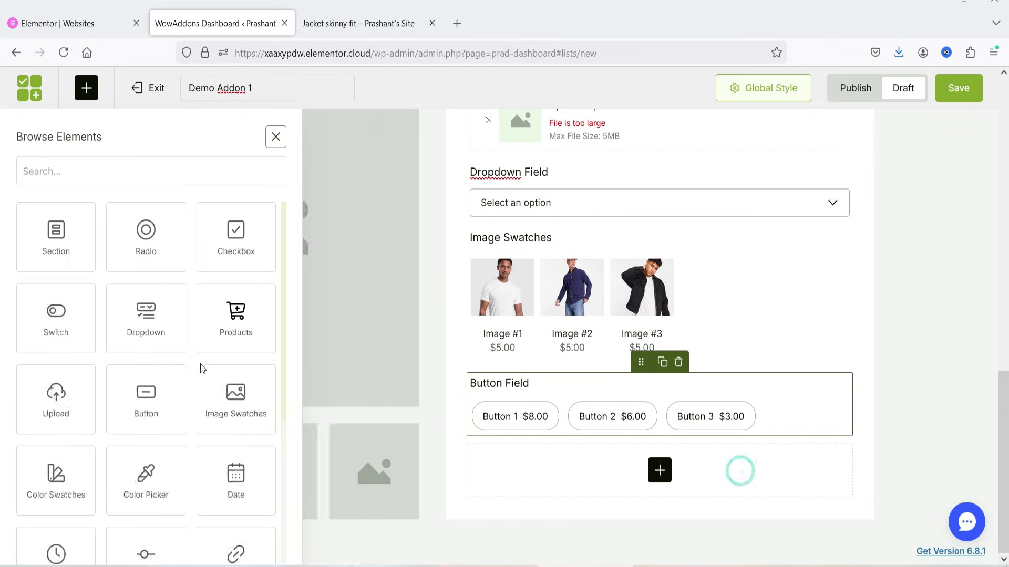
scroll(200, 363, down, 3)
drag(48, 334, 646, 463)
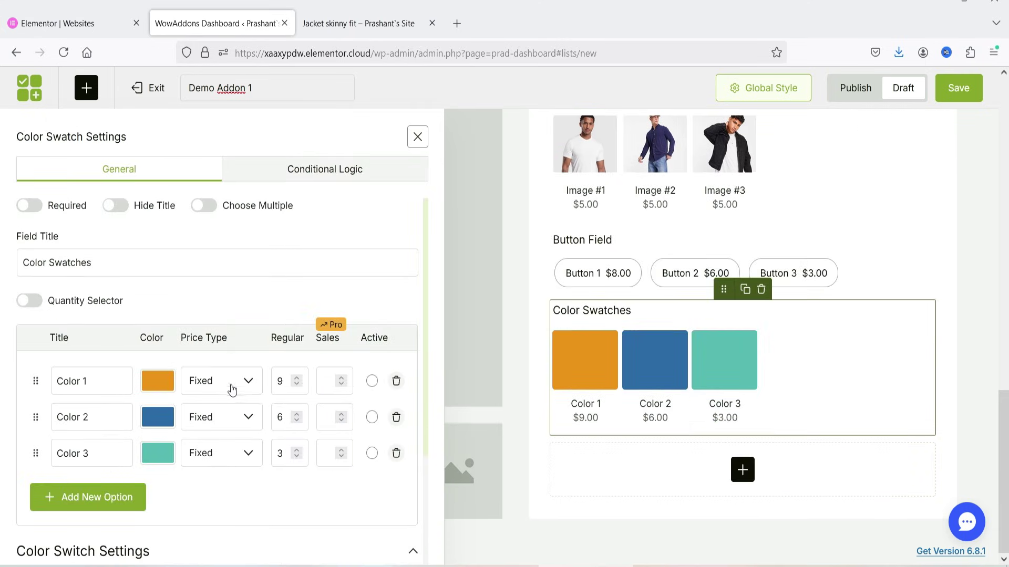
Set the price type of Color 1, Color 2 and Color 3 to No Cost
click(232, 389)
click(219, 488)
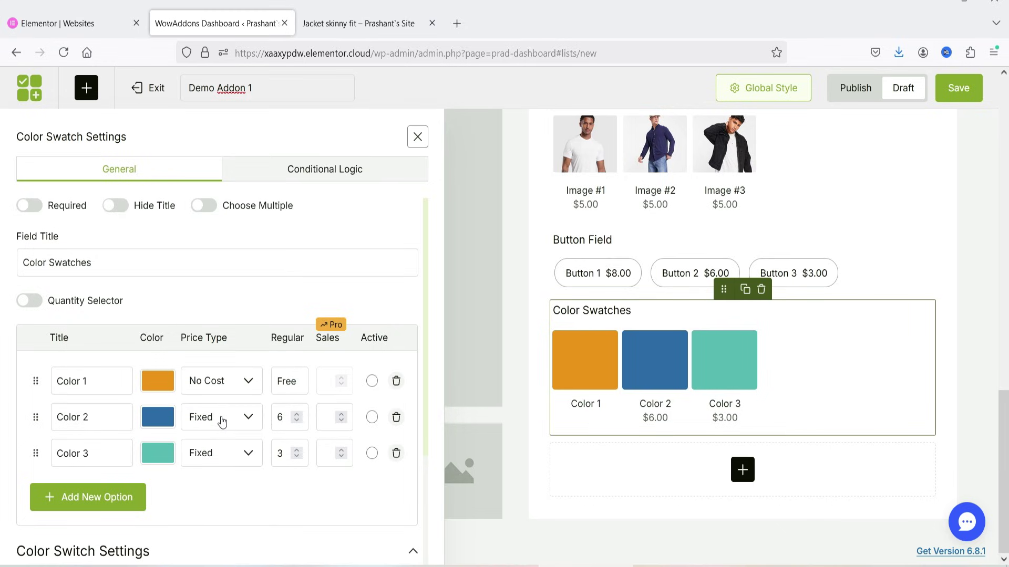
click(221, 421)
click(234, 520)
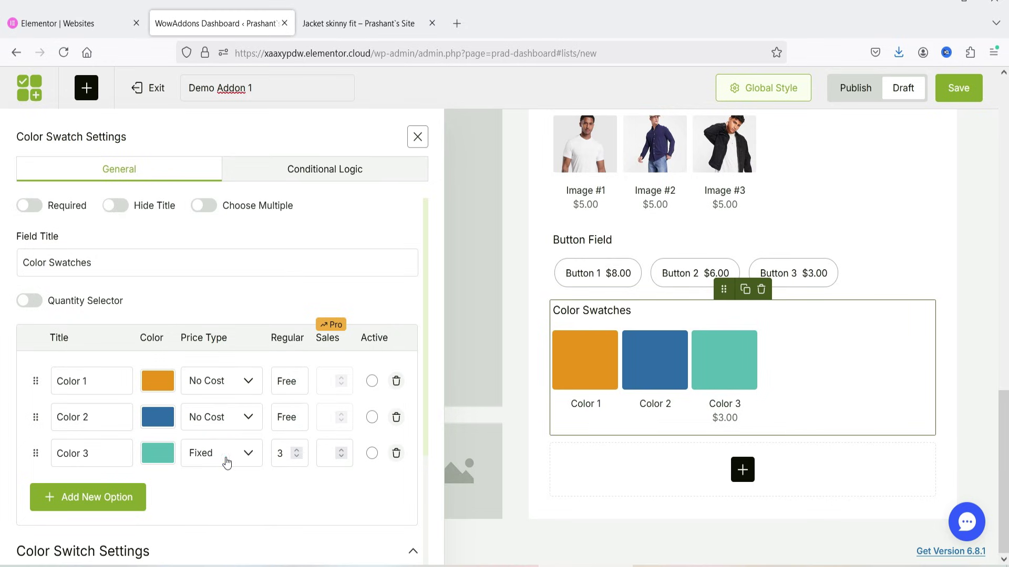
click(227, 462)
click(221, 428)
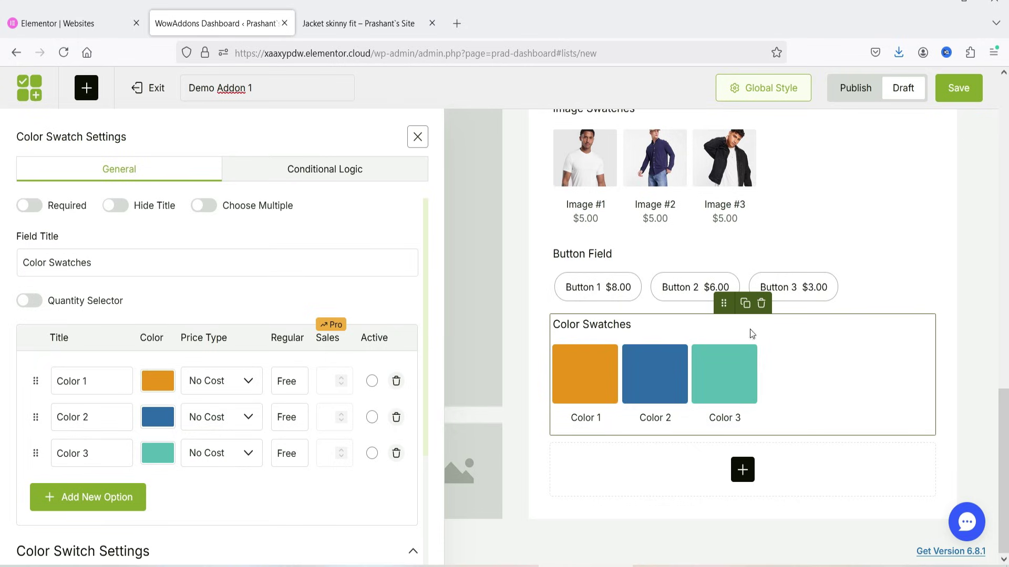
Add a Mail field below the Color Swatches field
click(743, 469)
scroll(189, 371, down, 4)
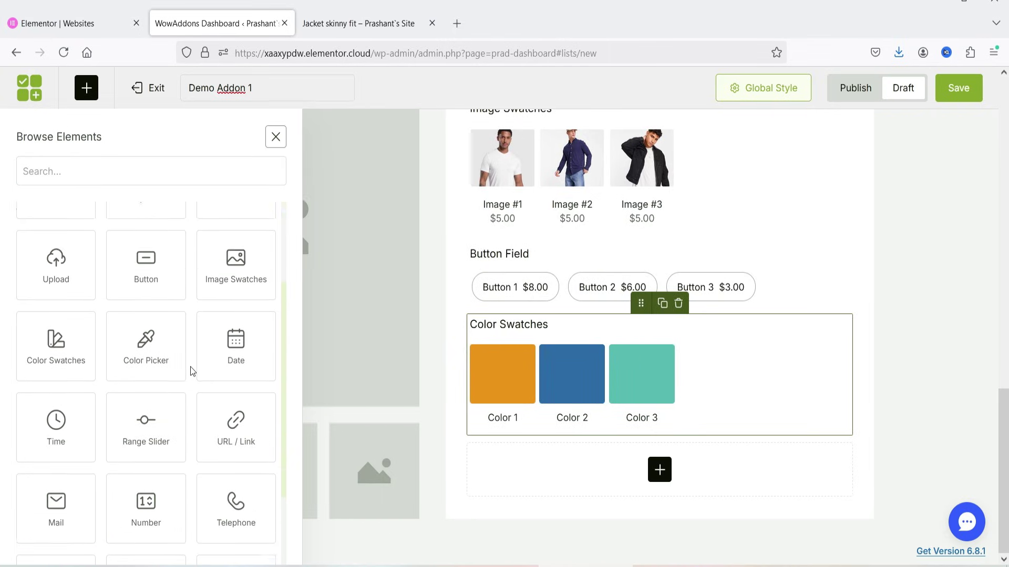
drag(59, 431, 524, 442)
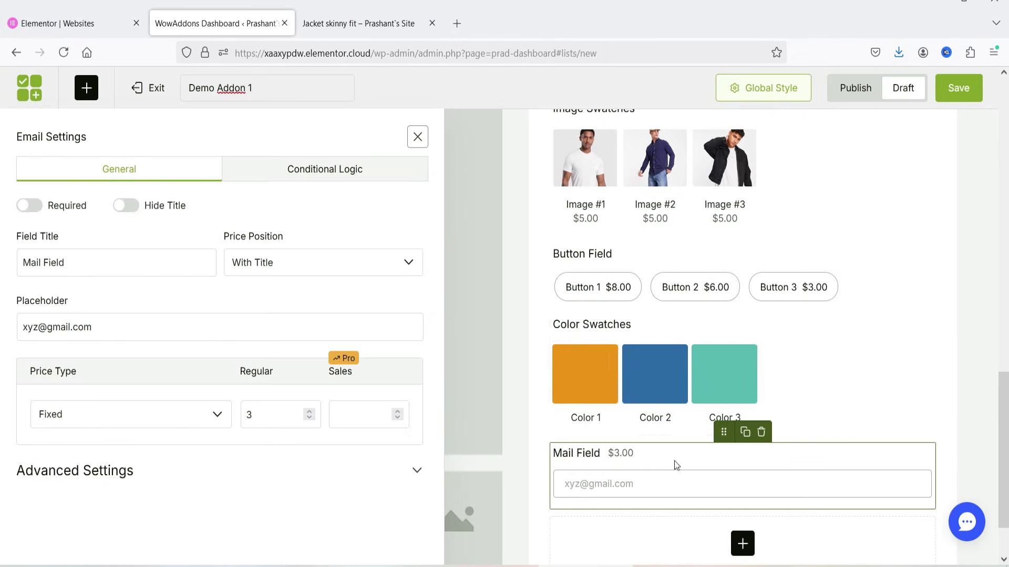
Set the mail field's regular price to 0 and its title to "Enter your email address"
double_click(271, 414)
click(301, 478)
scroll(668, 368, down, 2)
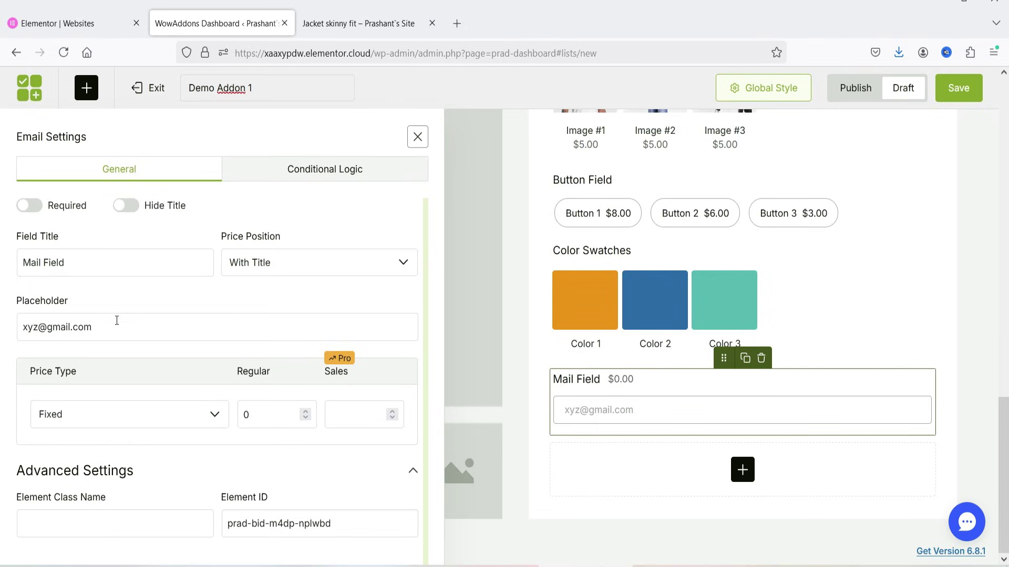
triple_click(97, 266)
text(Enter your em)
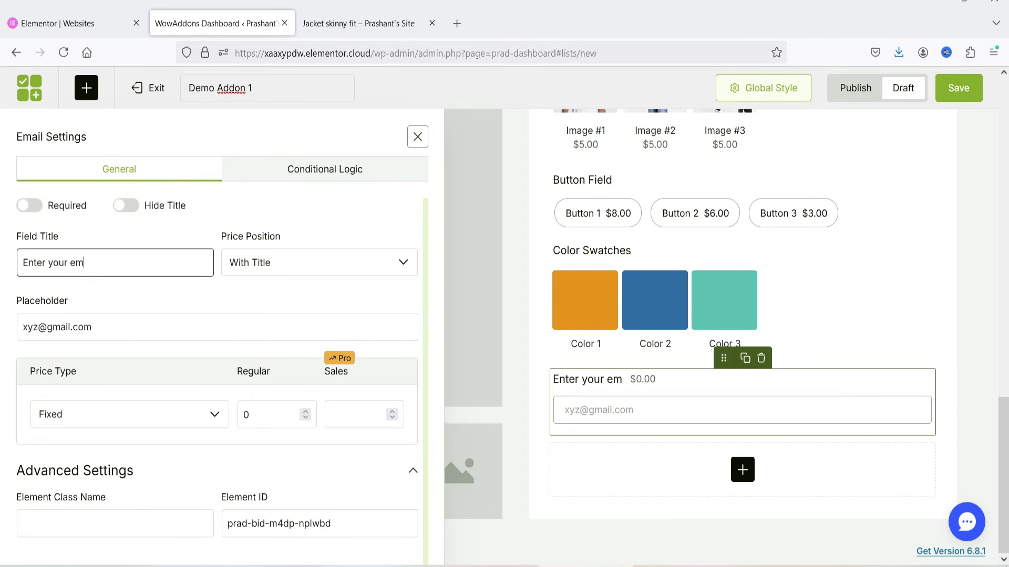
text(ail address)
click(40, 212)
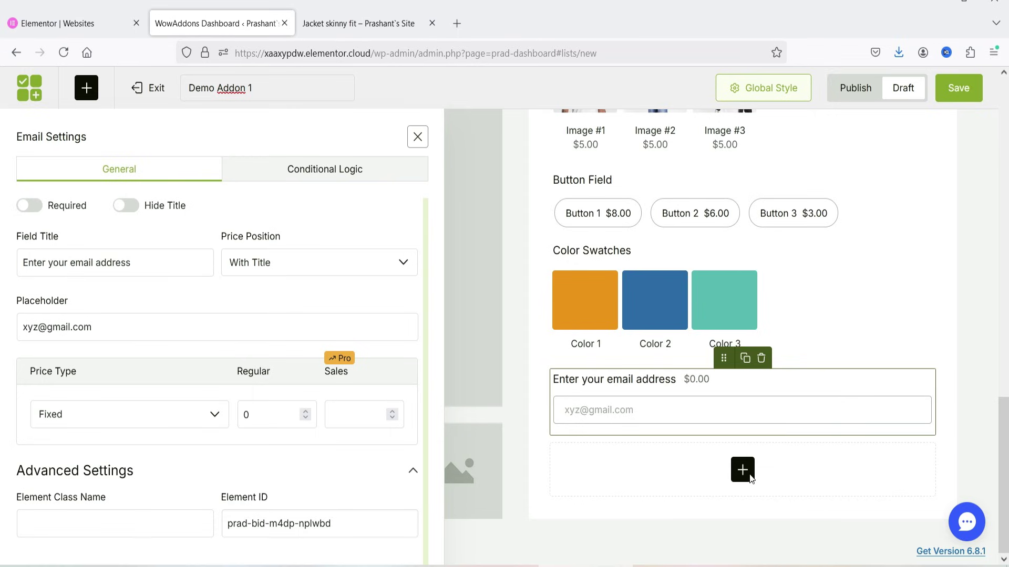
Add a Telephone field below the email address field
click(739, 476)
scroll(99, 394, down, 3)
scroll(96, 396, down, 2)
drag(236, 328, 549, 447)
Set the telephone field's regular price to 0 and its title to "Enter your phone number"
double_click(252, 415)
text(0)
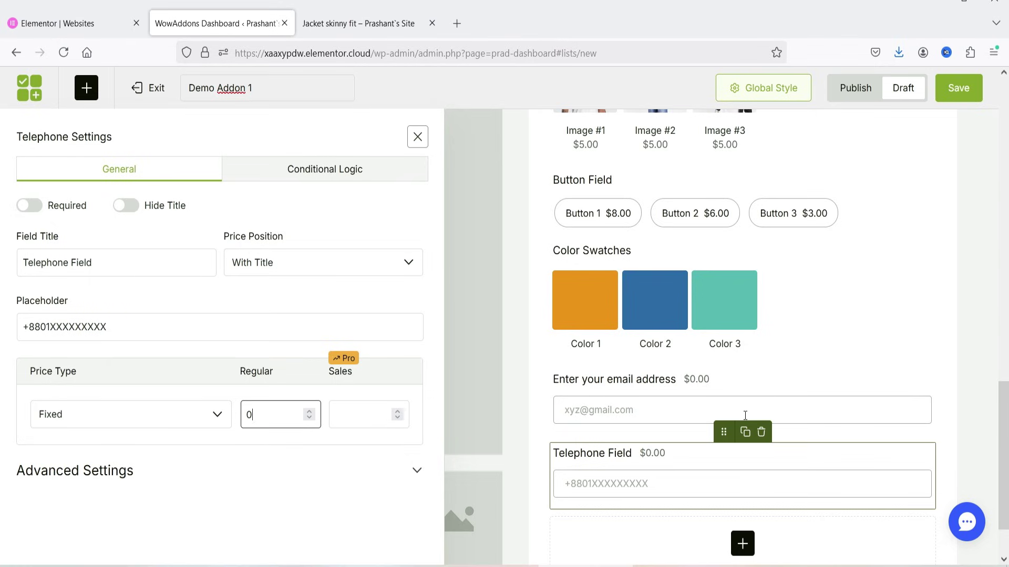
triple_click(111, 262)
text(E)
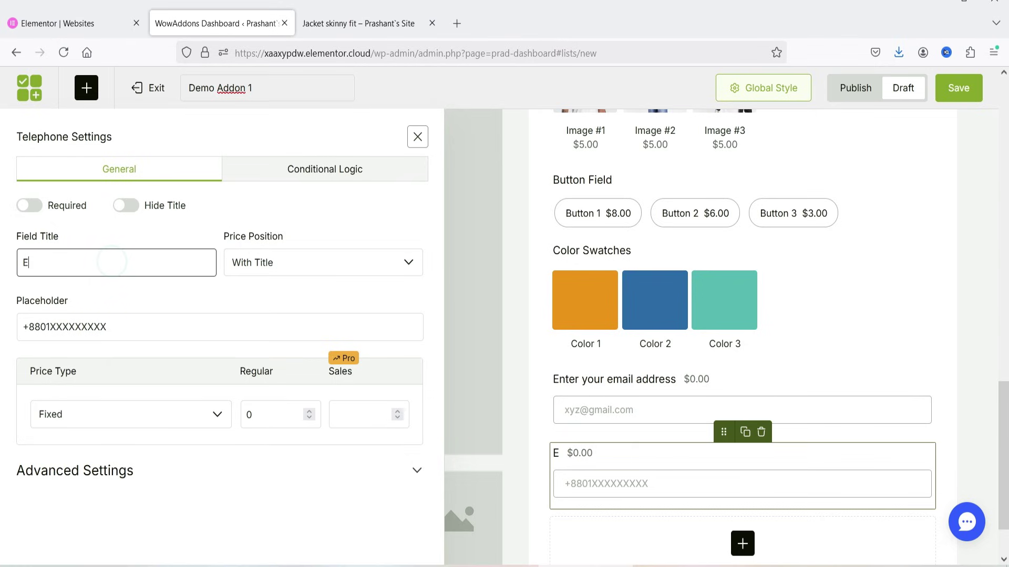
text(nter your phone number)
click(742, 544)
scroll(181, 364, down, 5)
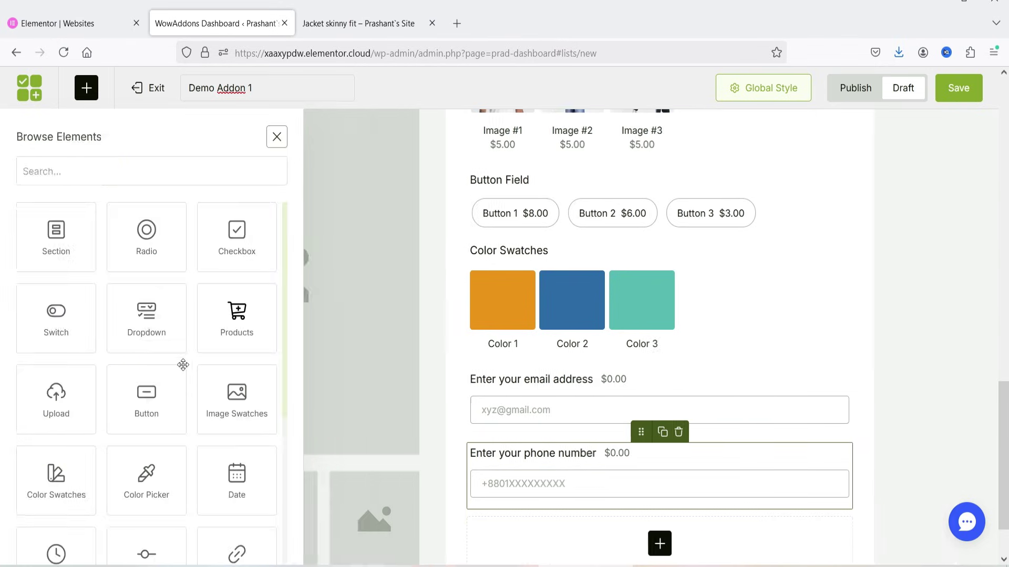
scroll(185, 379, down, 1)
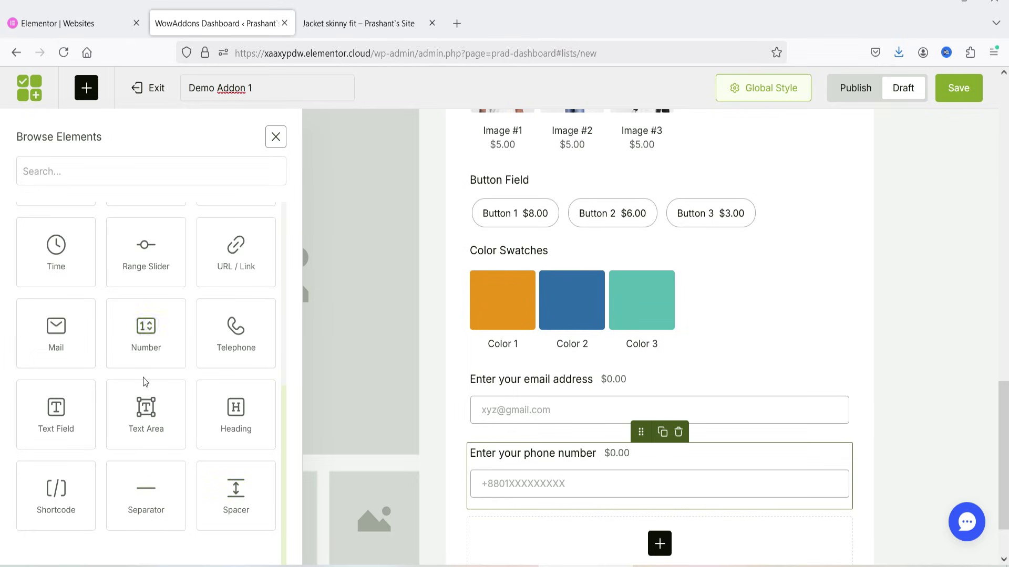
scroll(146, 381, up, 1)
scroll(143, 377, up, 2)
drag(63, 326, 626, 515)
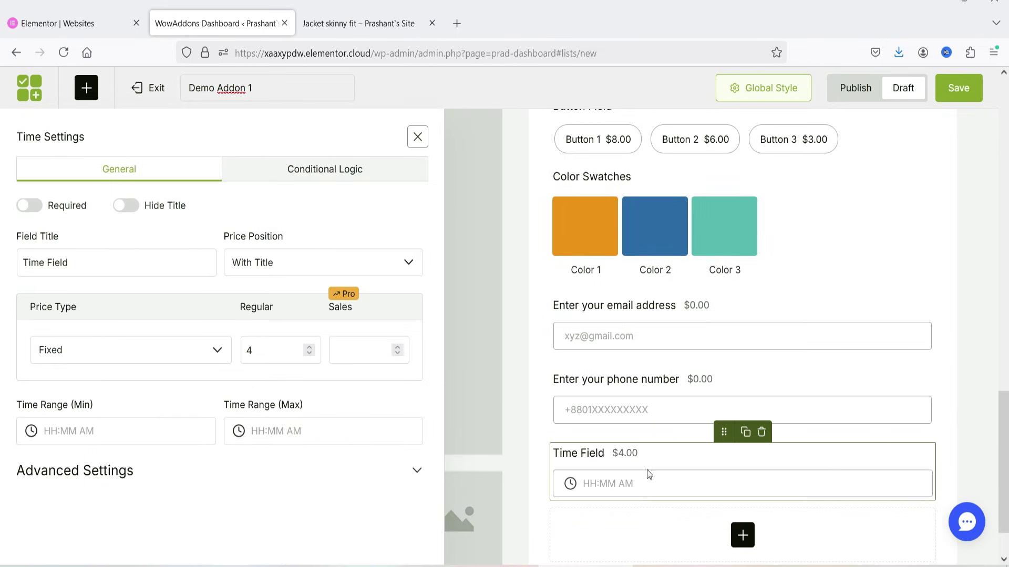
click(762, 432)
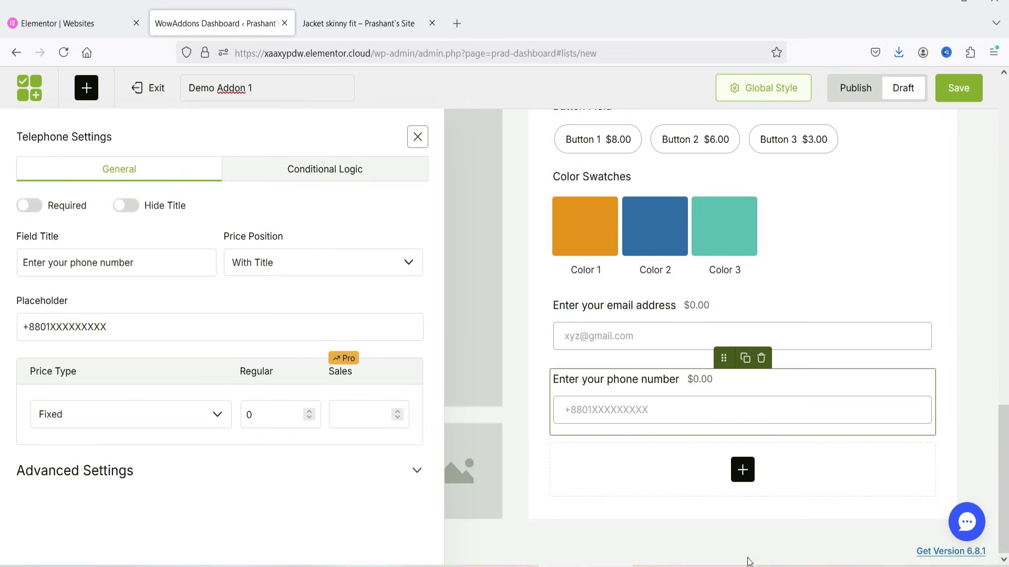
click(749, 475)
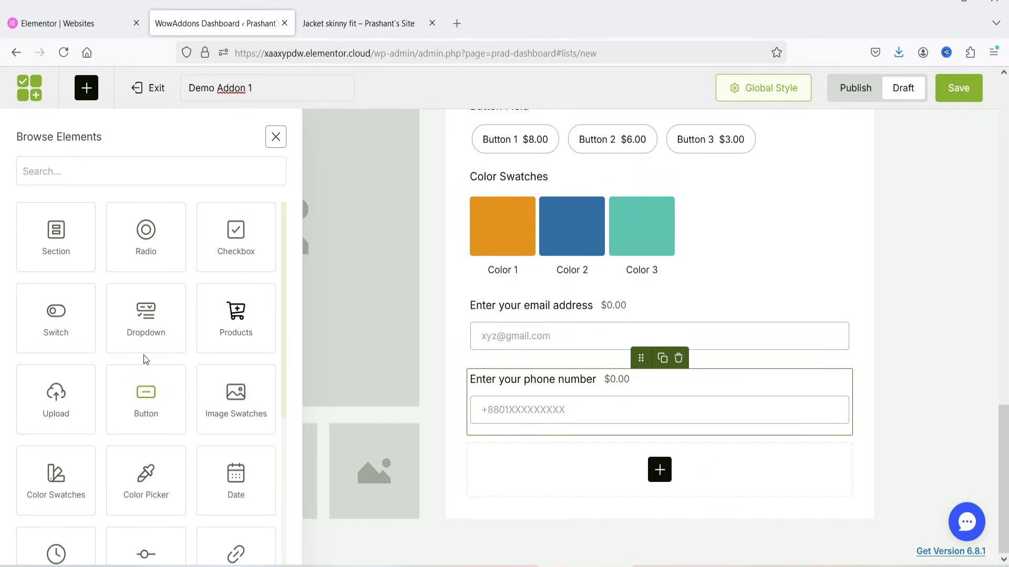
drag(232, 475, 577, 509)
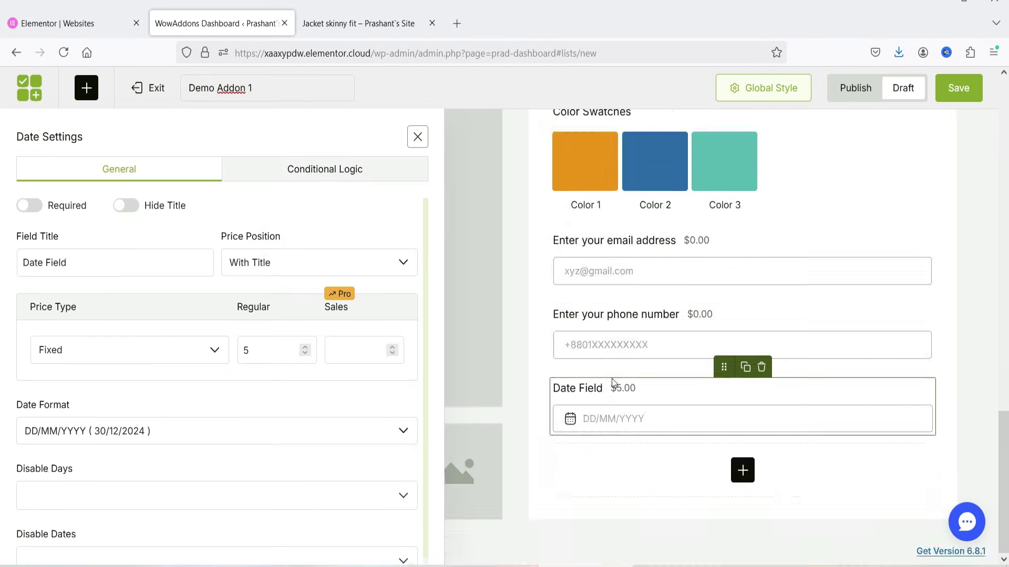
click(762, 366)
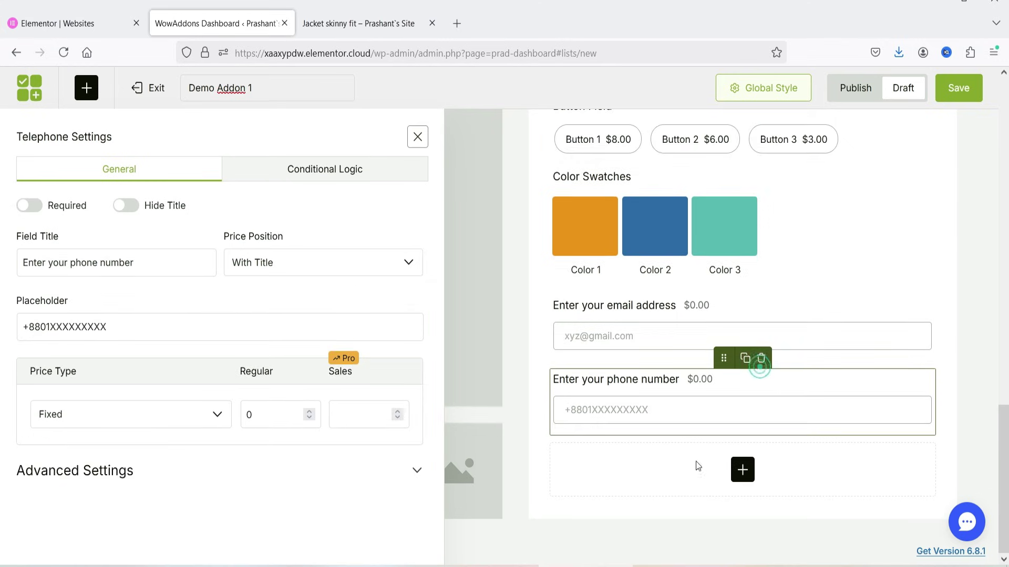
Add a Products field below the phone number field and include the Denim Jacket and Jogging top products
click(742, 469)
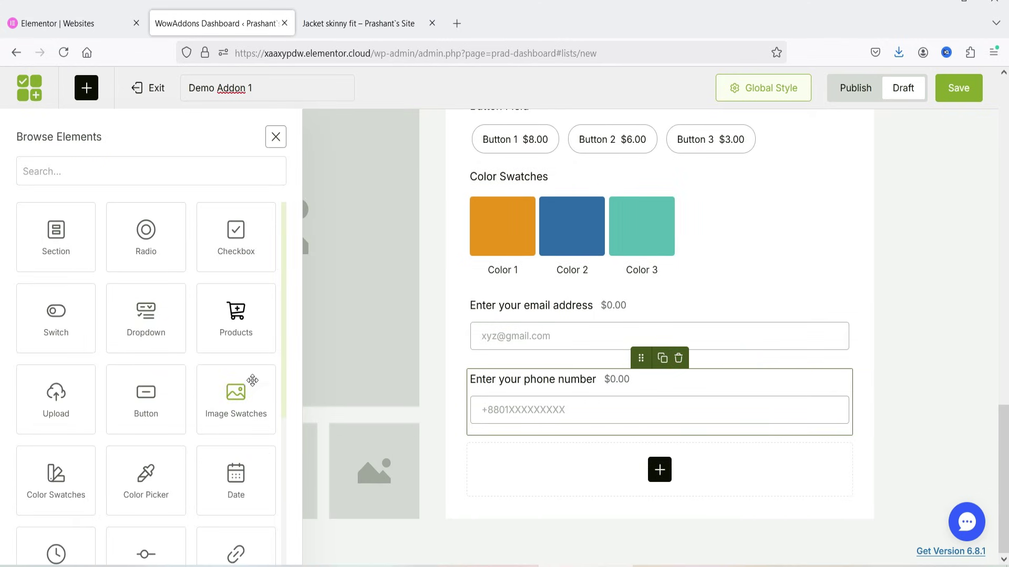
drag(237, 322, 607, 446)
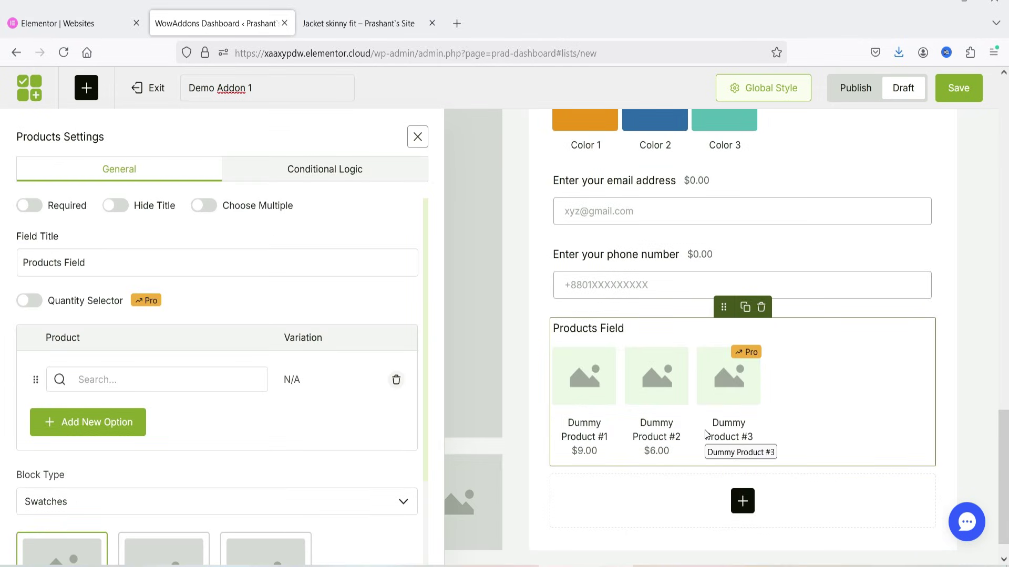
click(116, 381)
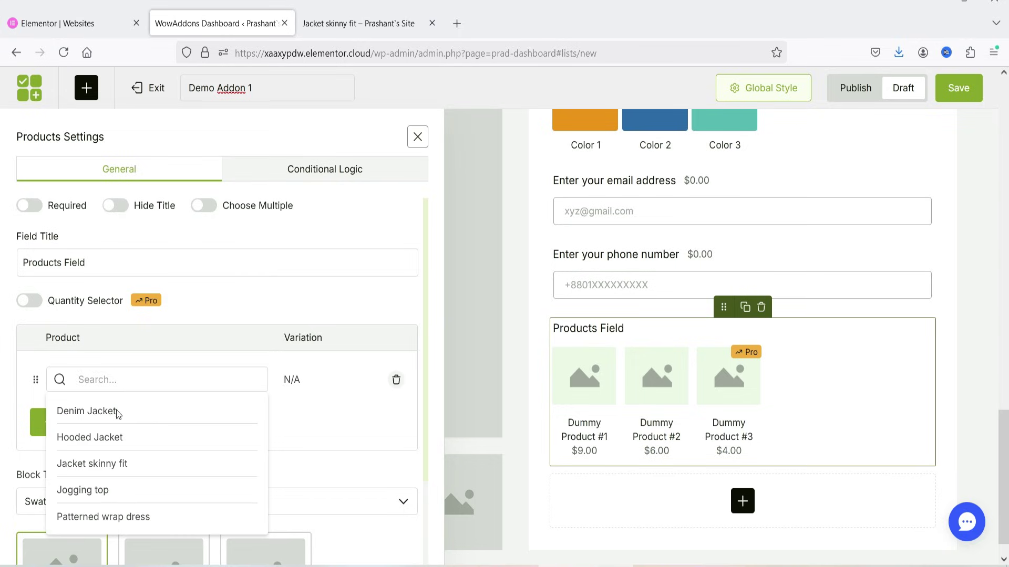
click(117, 413)
click(110, 432)
click(115, 413)
scroll(183, 505, down, 3)
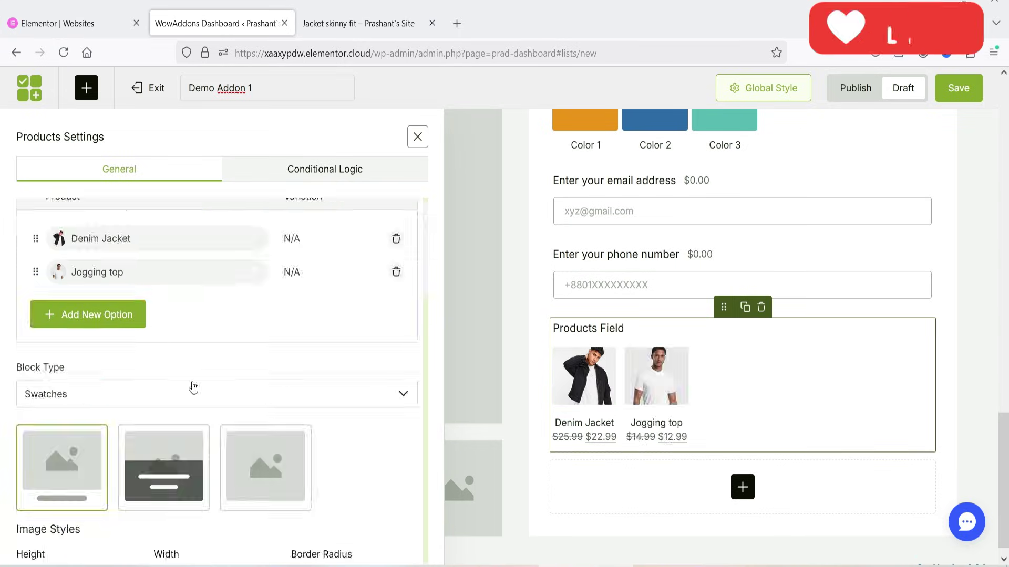
Add Poplin shirt regular fit and Silk-blend sweatshirt as further options in the Products field
click(74, 310)
click(113, 308)
click(193, 424)
click(101, 347)
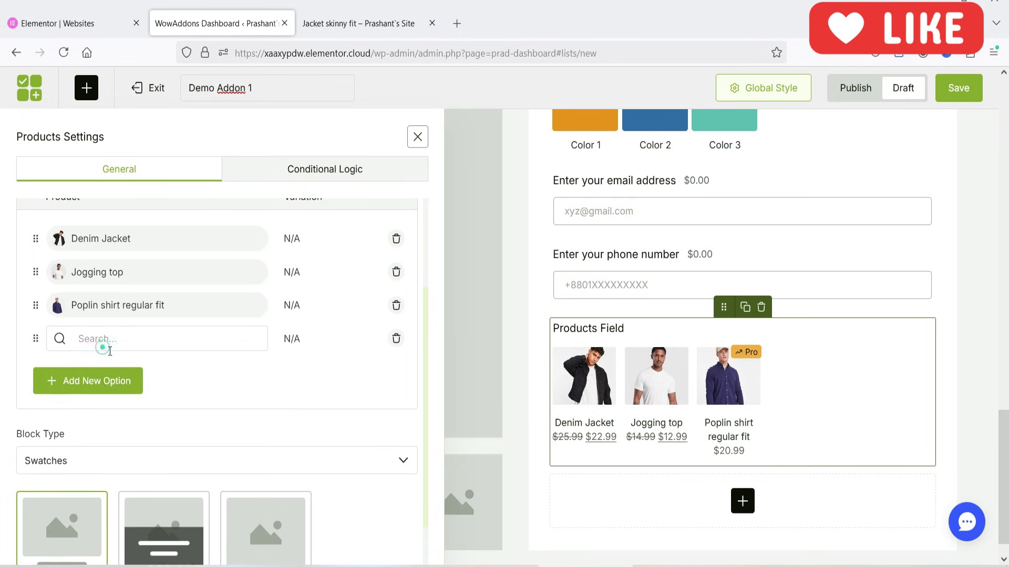
click(120, 342)
click(166, 473)
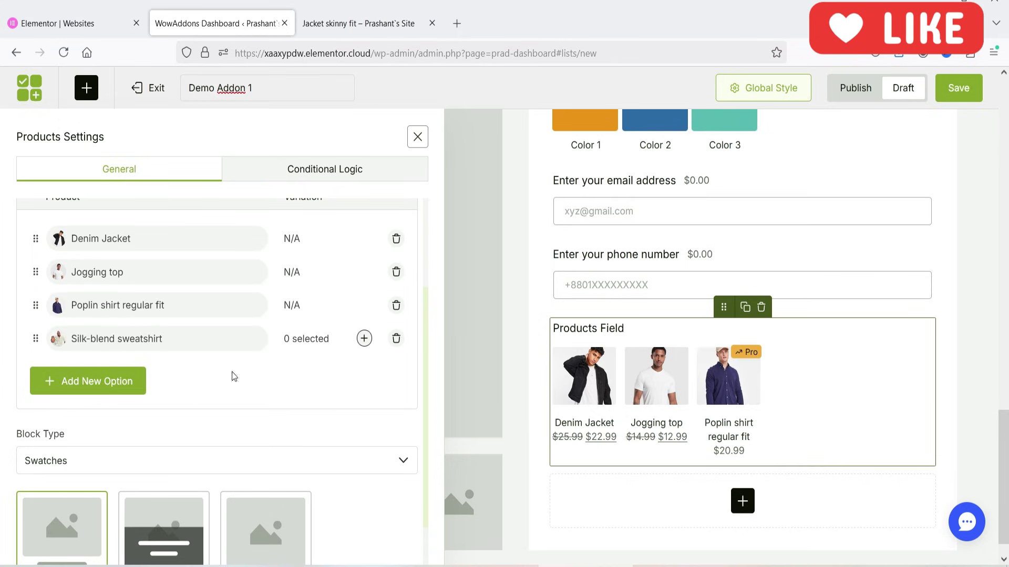
Remove the Silk-blend sweatshirt and Poplin shirt regular fit options from the Products field
scroll(347, 363, up, 2)
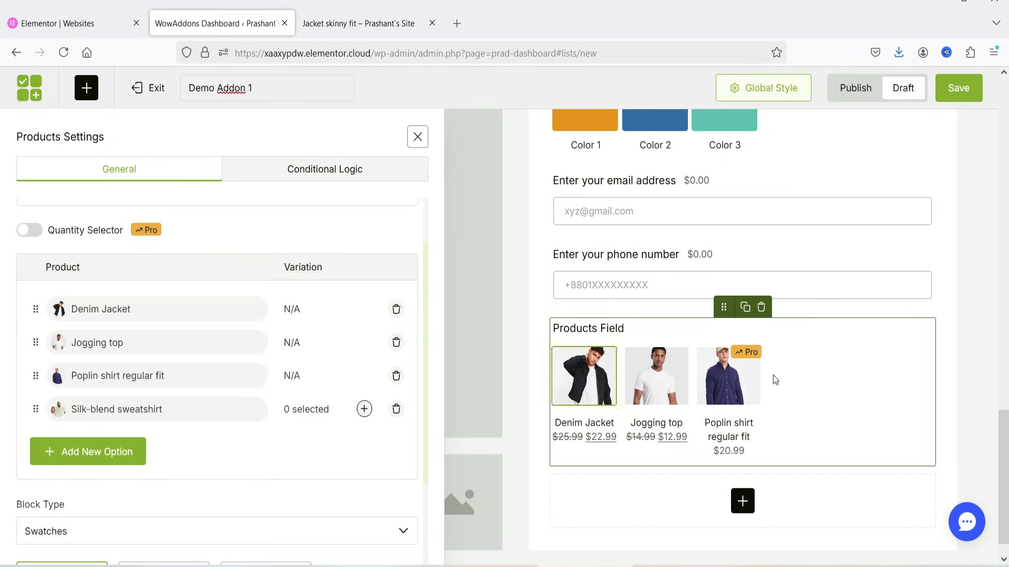
click(396, 409)
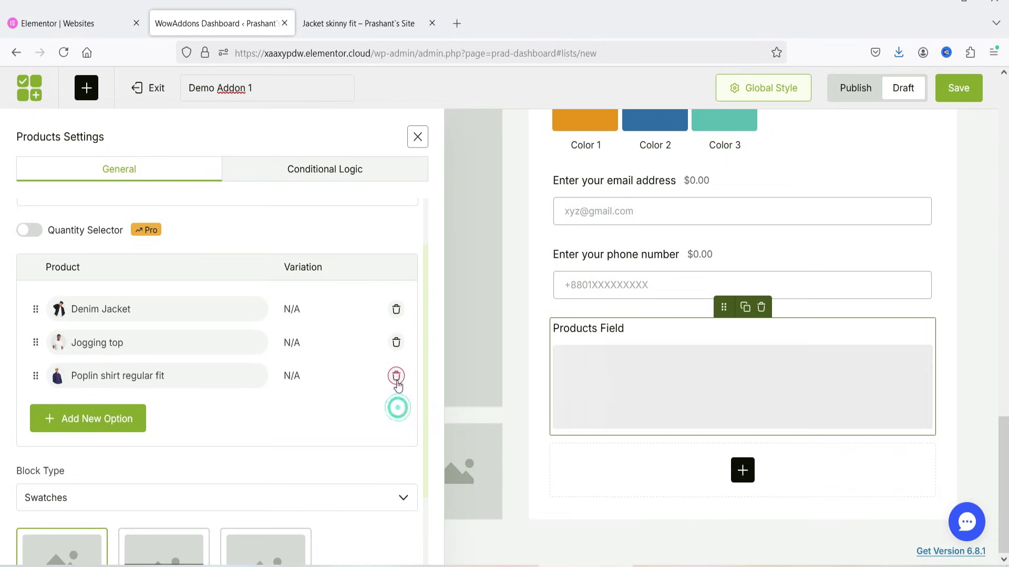
click(396, 376)
Try the overlay and image-only swatch layouts for the Products field, returning to the layout with text below the image
scroll(210, 341, down, 4)
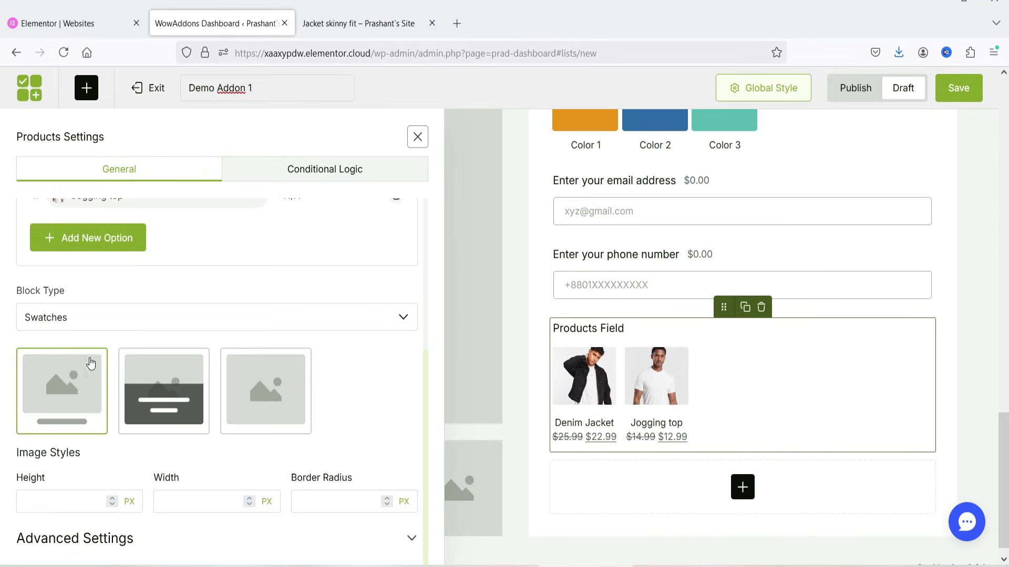
click(158, 400)
click(259, 388)
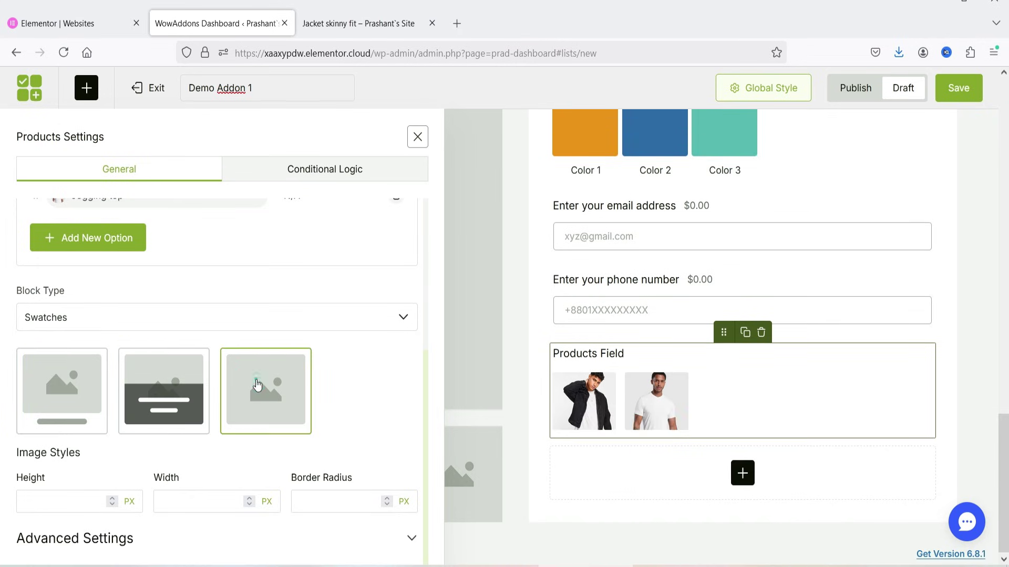
click(69, 394)
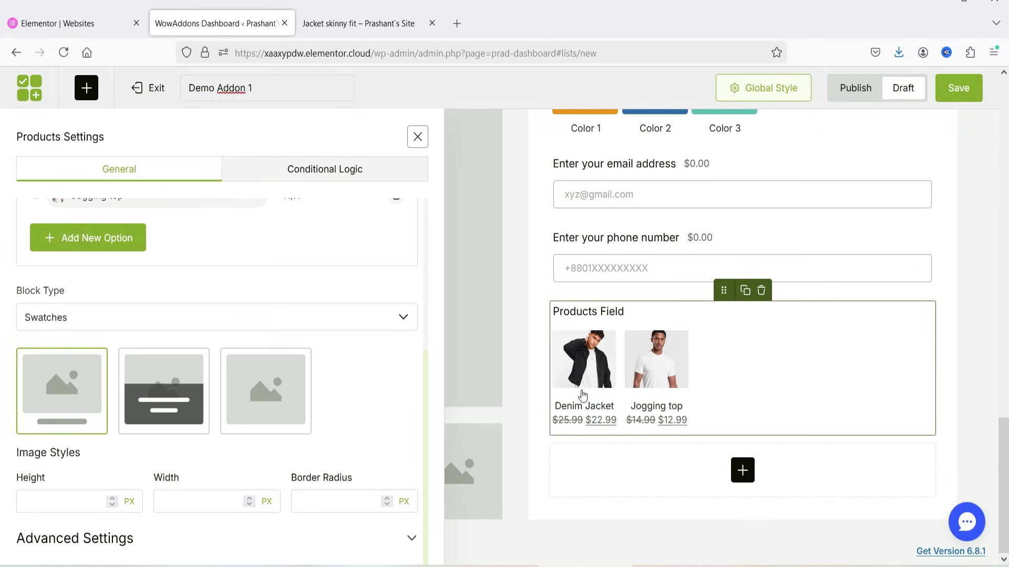
Close the Products field settings, save Demo Addon 1 with Publish status and return to the option list
click(425, 139)
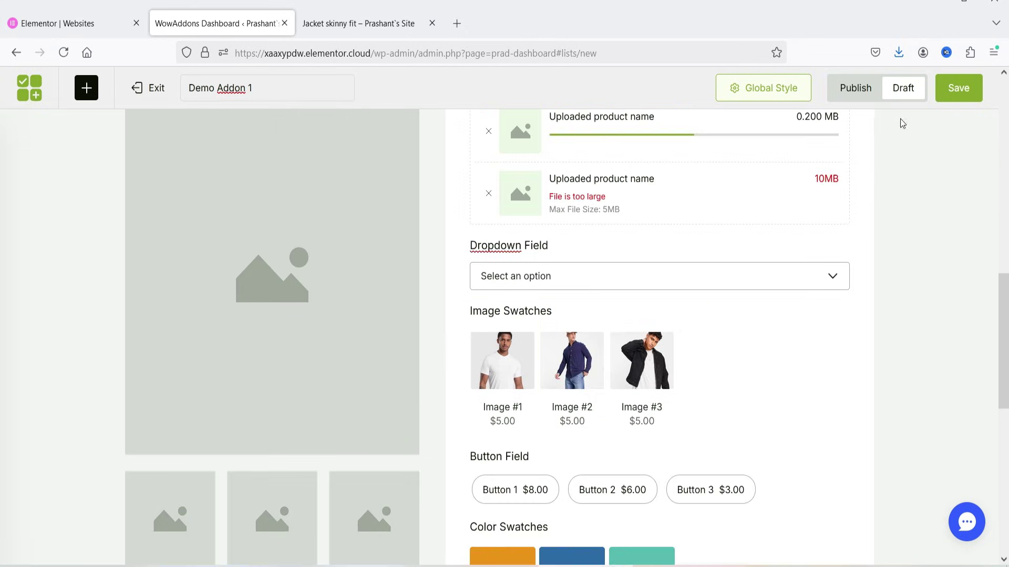
click(850, 92)
click(968, 90)
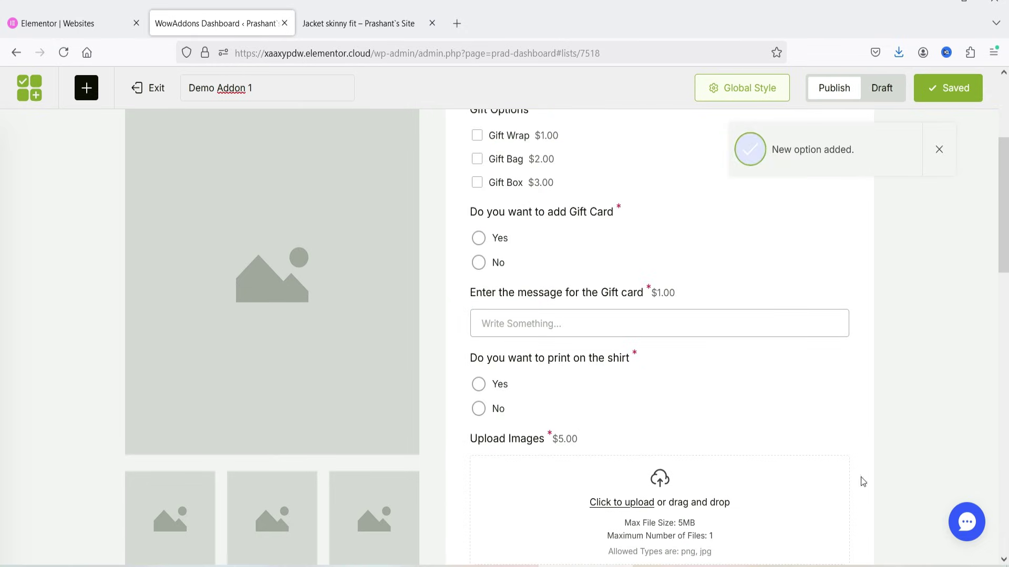
click(22, 97)
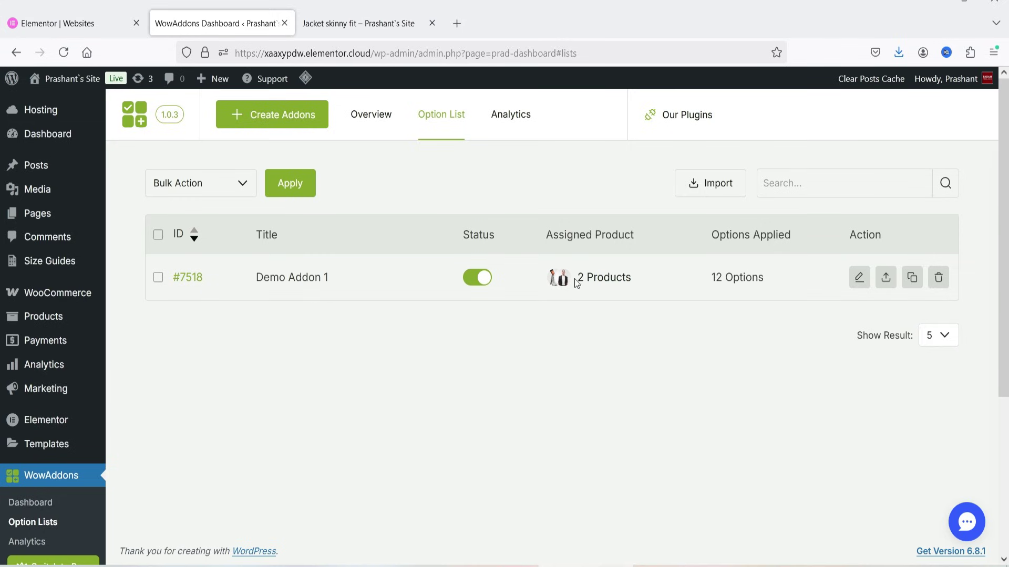
Switch to the Jacket skinny fit product page and reload it to view the addon fields
key(ctrl+Tab)
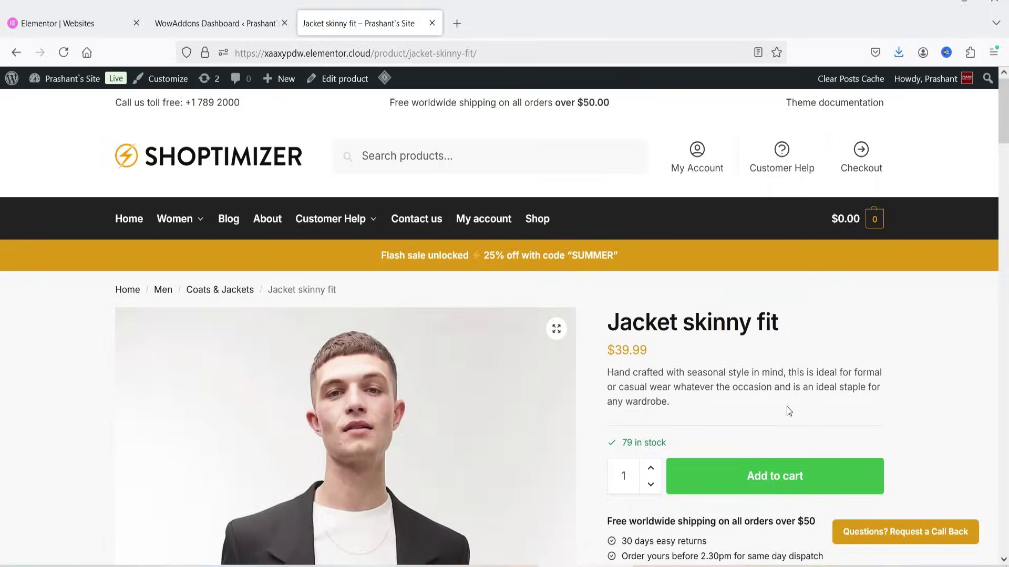
mouse_move(384, 78)
click(399, 138)
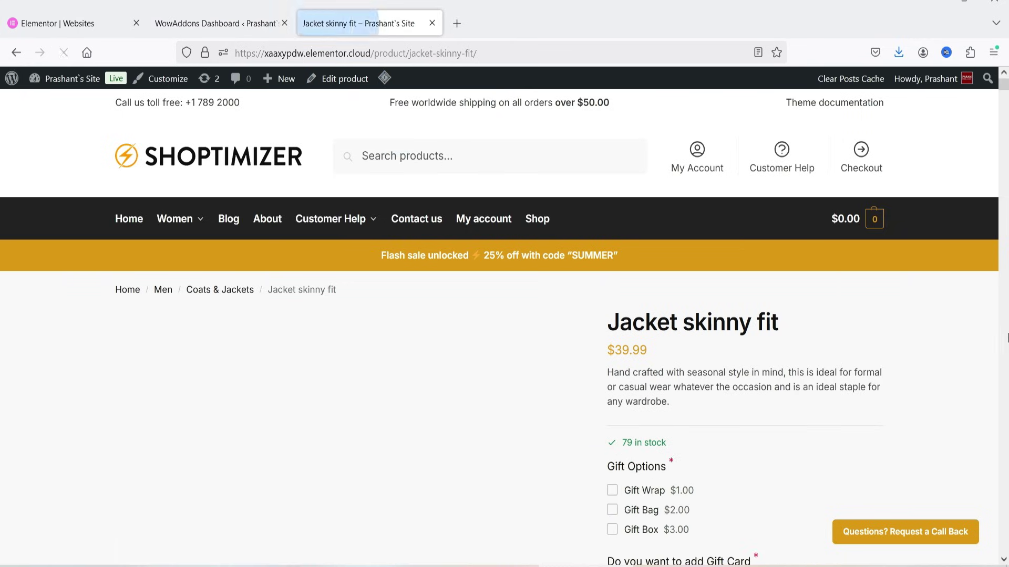
scroll(666, 329, down, 3)
scroll(813, 285, down, 2)
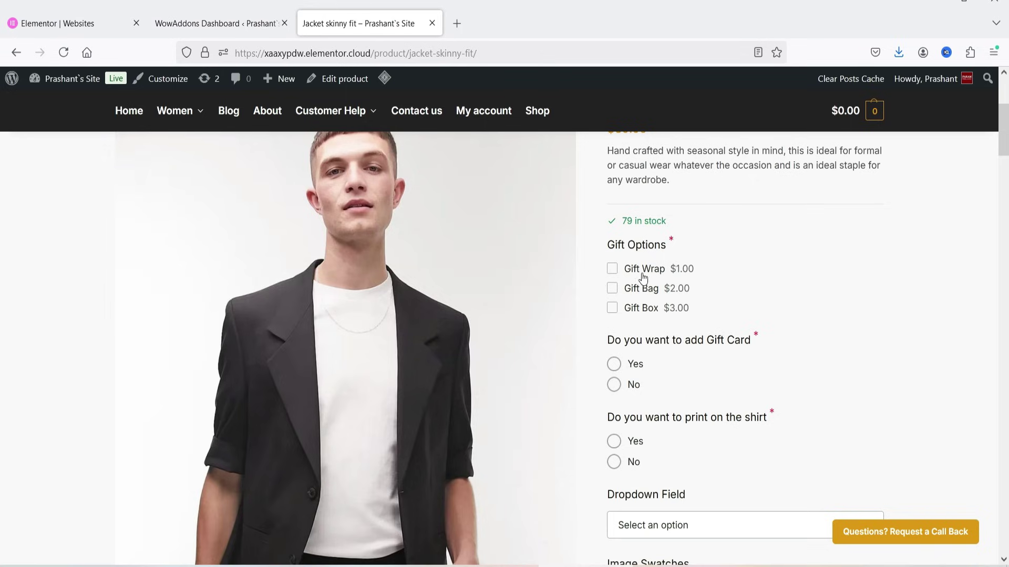
Select Gift Wrap and Gift Bag under Gift Options and check the addons price above the cart button
click(612, 268)
click(614, 290)
scroll(708, 268, down, 15)
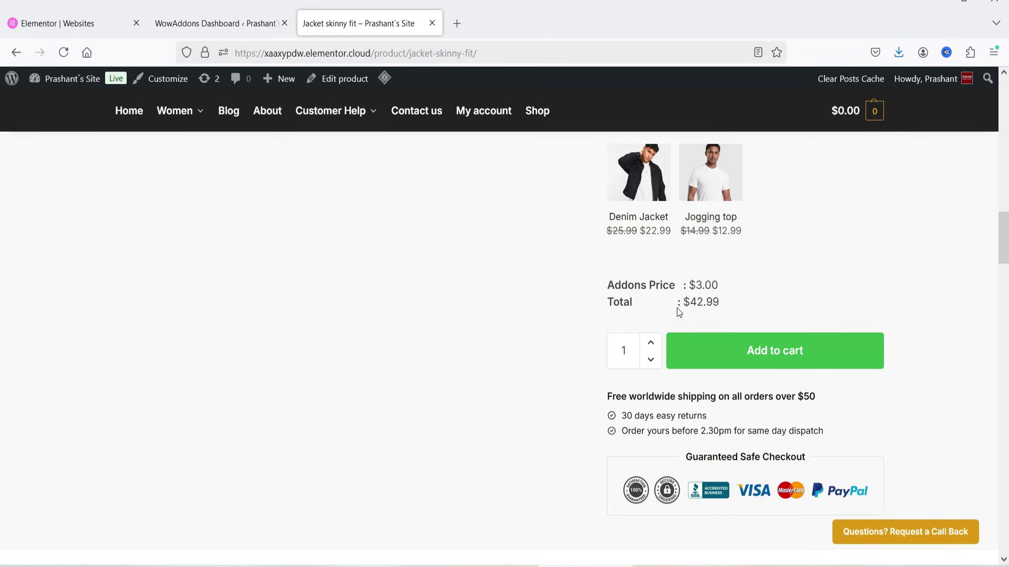
drag(690, 286, 719, 286)
click(759, 286)
scroll(823, 287, up, 15)
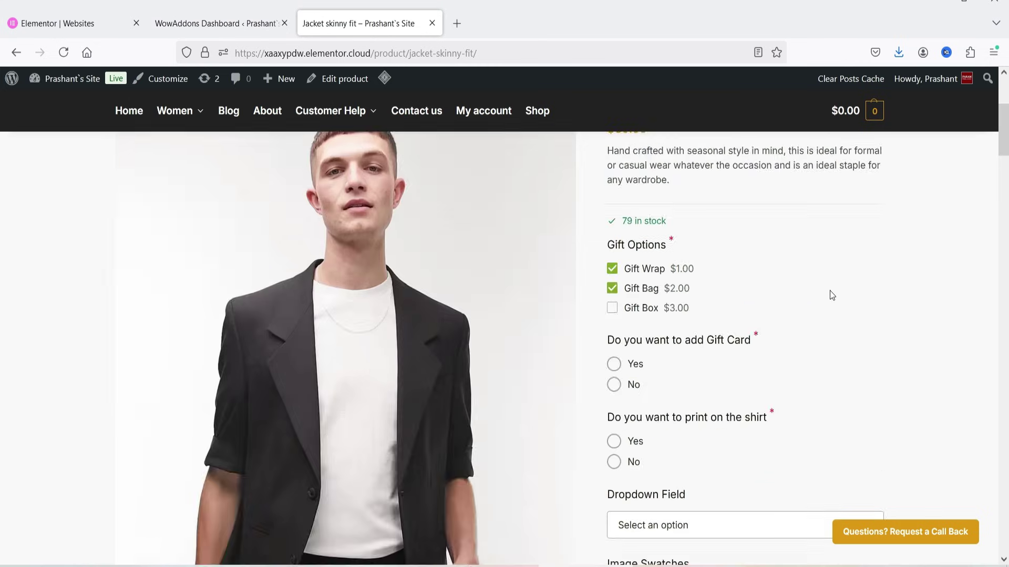
scroll(830, 292, up, 3)
scroll(829, 365, down, 4)
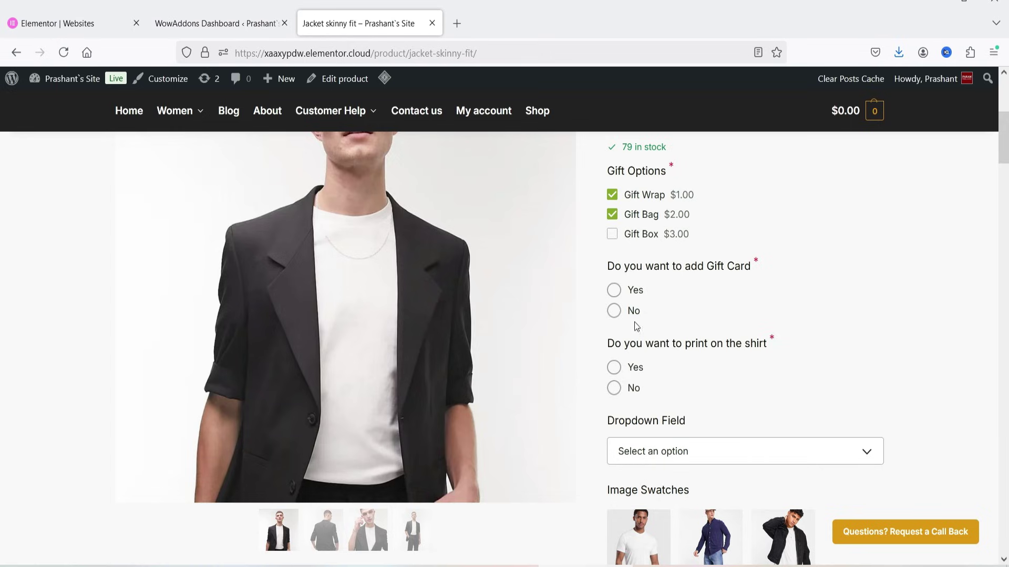
Test the Gift Card question with No, settle on Yes, and enter "Gift Message" as the card message
click(613, 311)
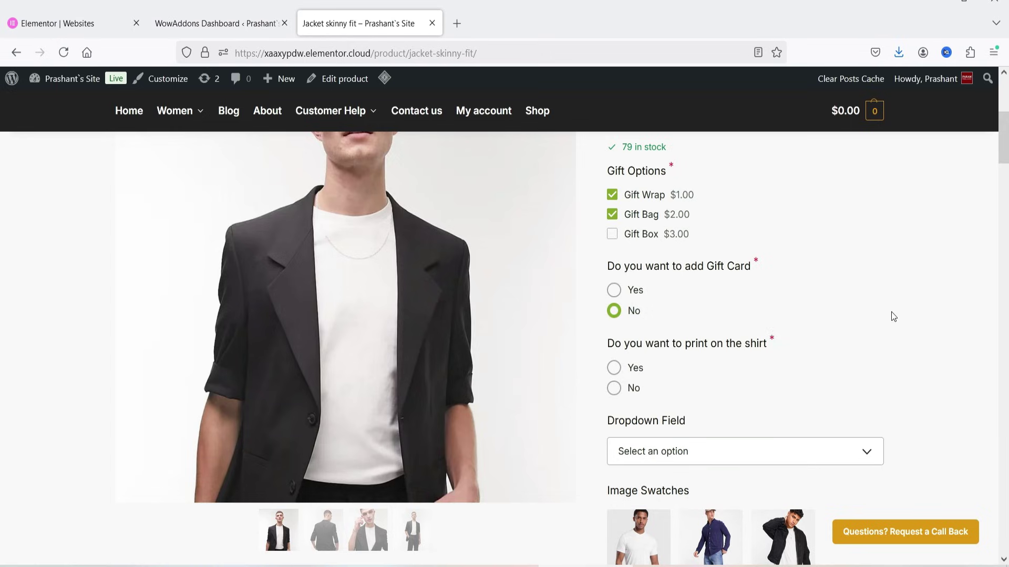
click(613, 290)
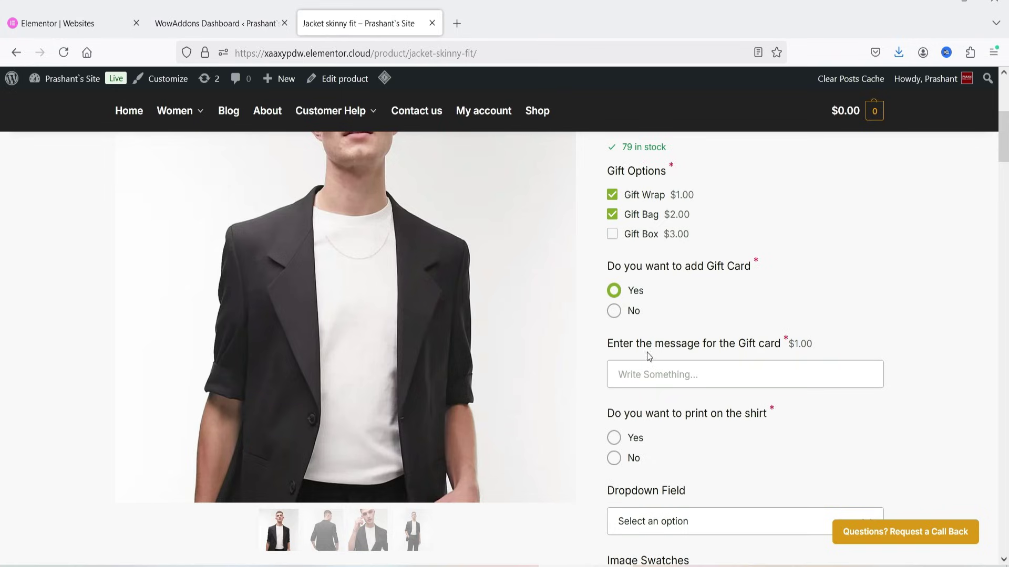
click(763, 373)
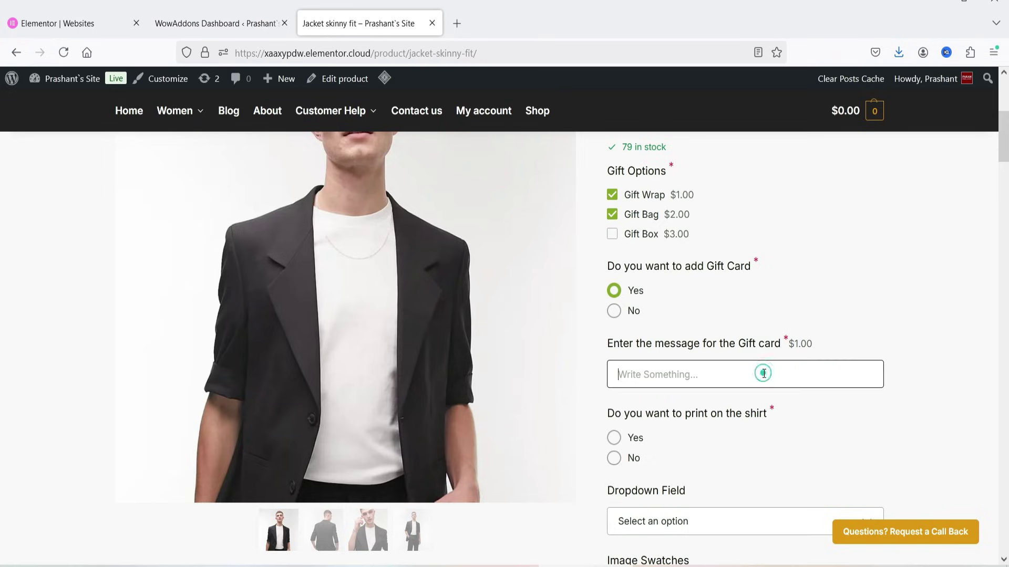
text(Gift Message)
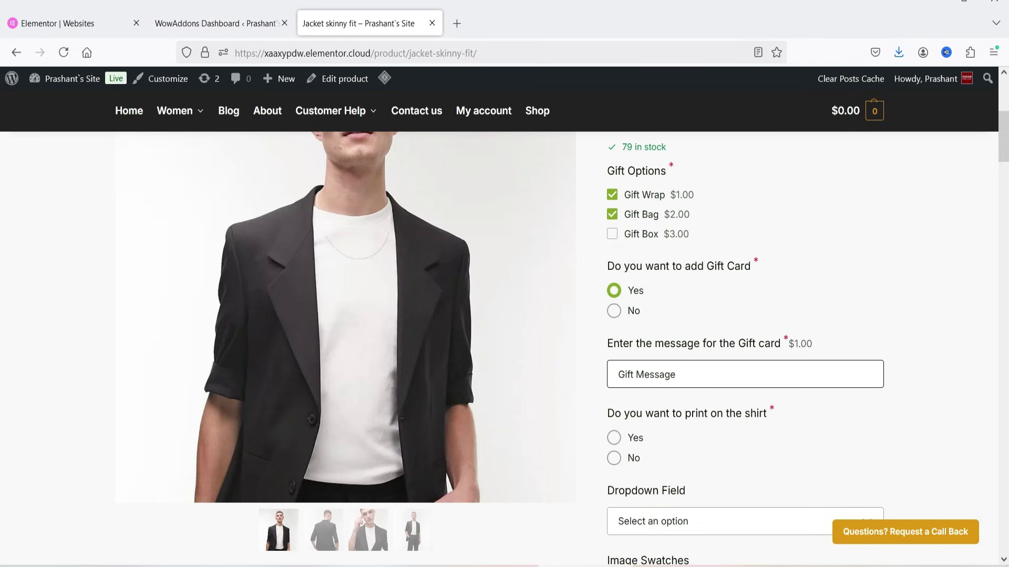
Test both answers to the shirt printing question, check the image upload price, and leave the answer at No
scroll(818, 389, down, 3)
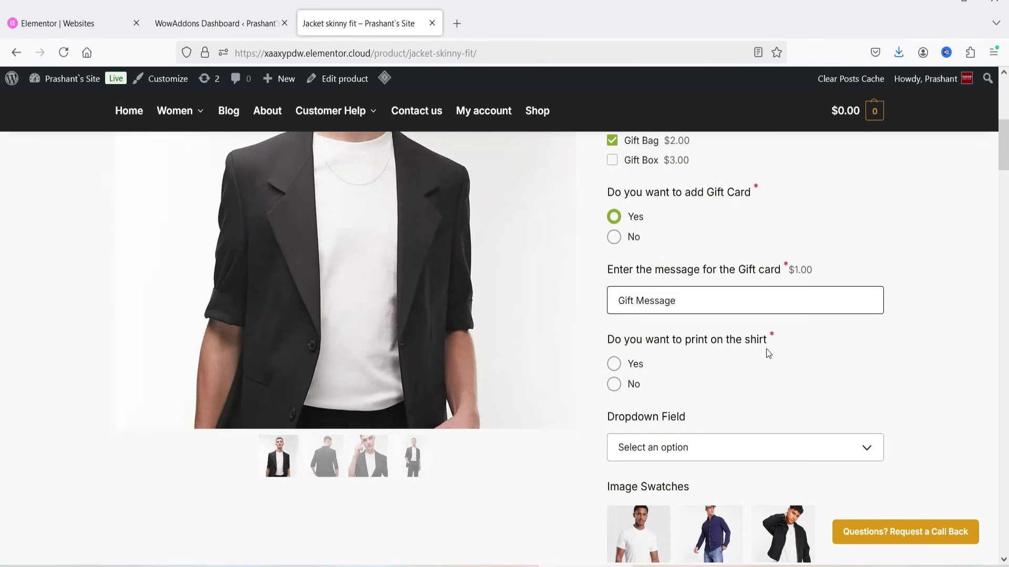
click(613, 384)
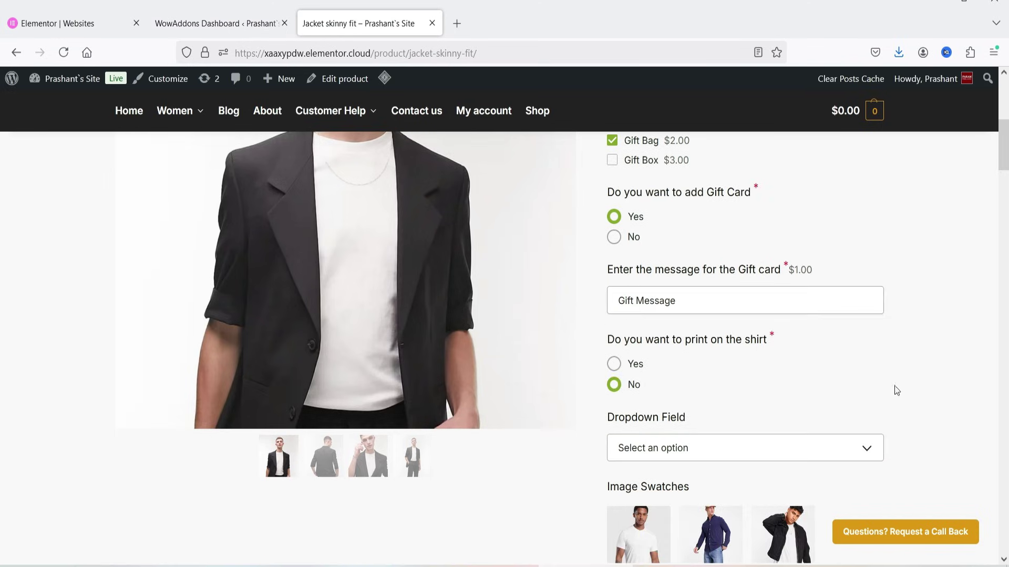
click(614, 363)
scroll(886, 289, down, 4)
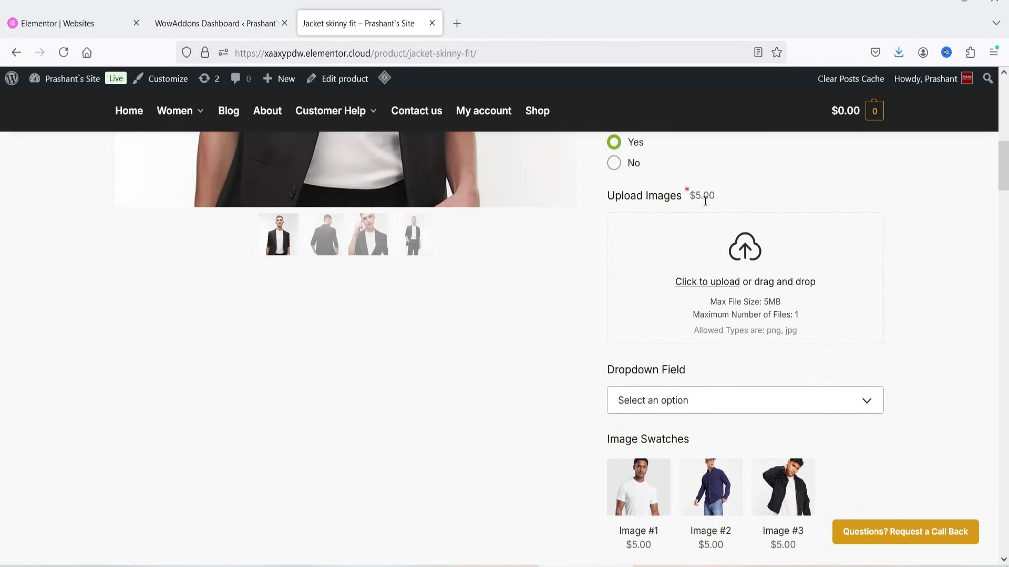
drag(691, 196, 751, 205)
click(757, 203)
click(614, 163)
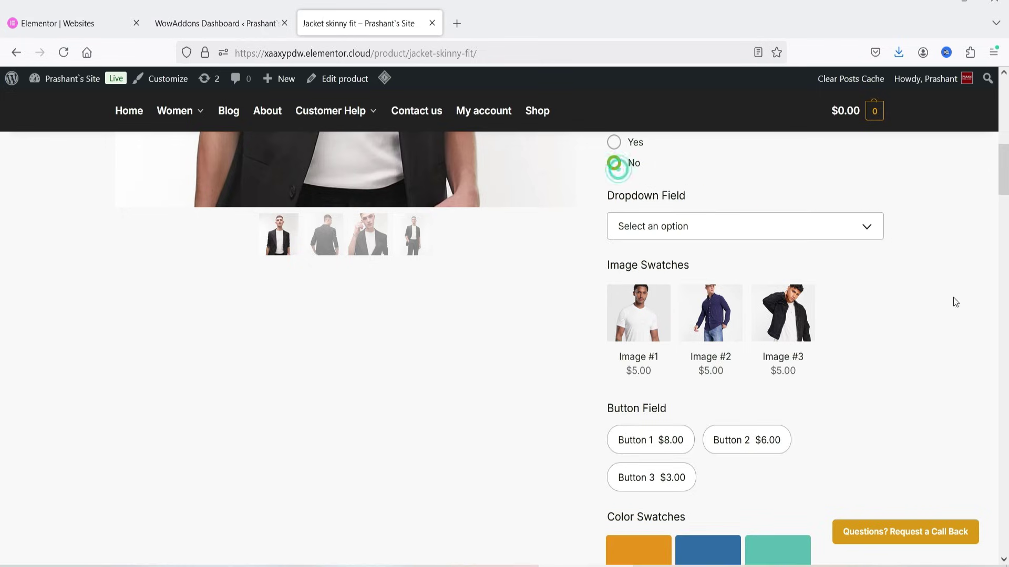
Choose Option 1 in the Dropdown Field and Image #1 in the Image Swatches
click(735, 236)
click(649, 256)
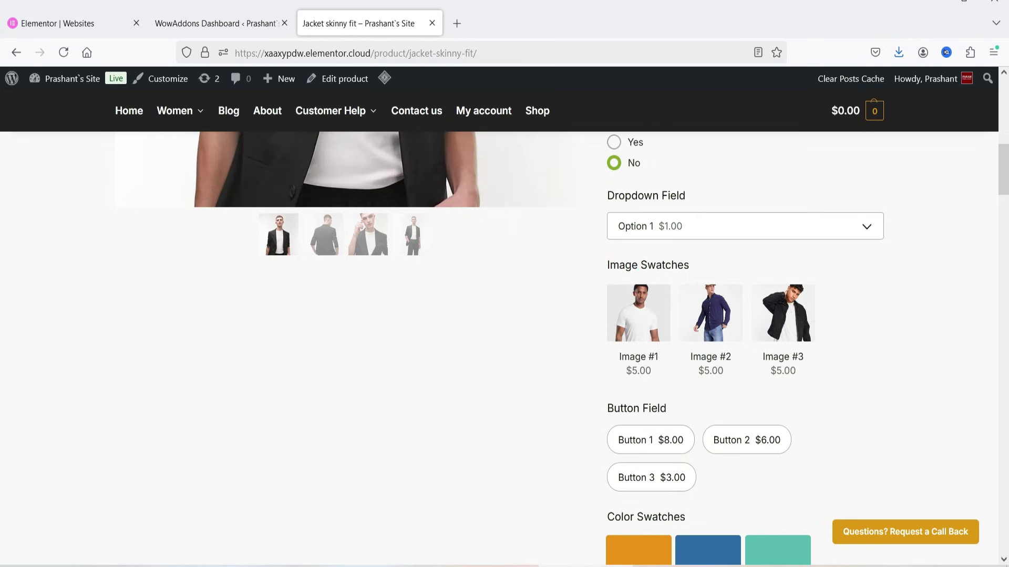
click(631, 321)
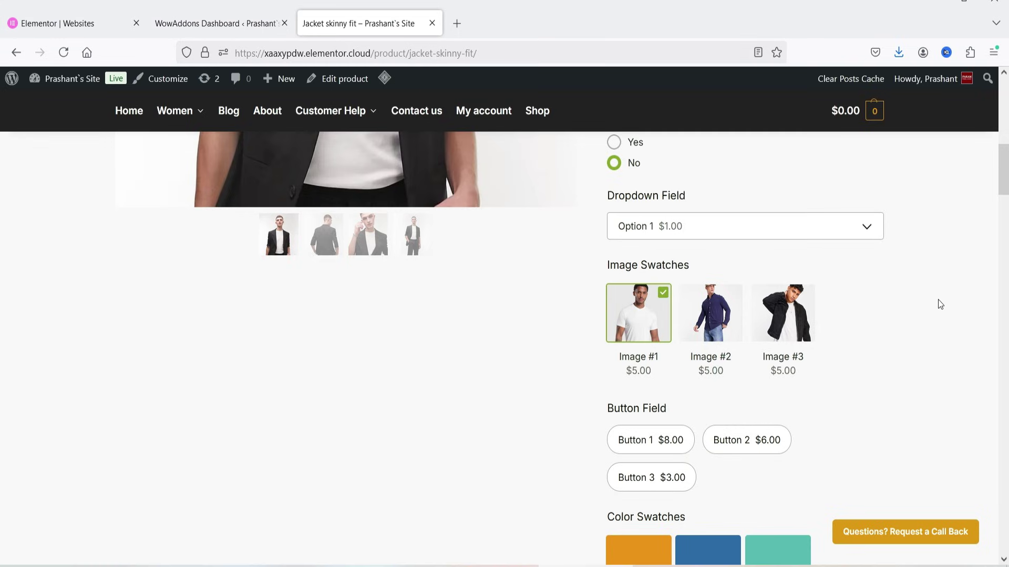
Select Button 3 in the Button Field and check the addons price, trying Button 1 as well
scroll(940, 301, down, 3)
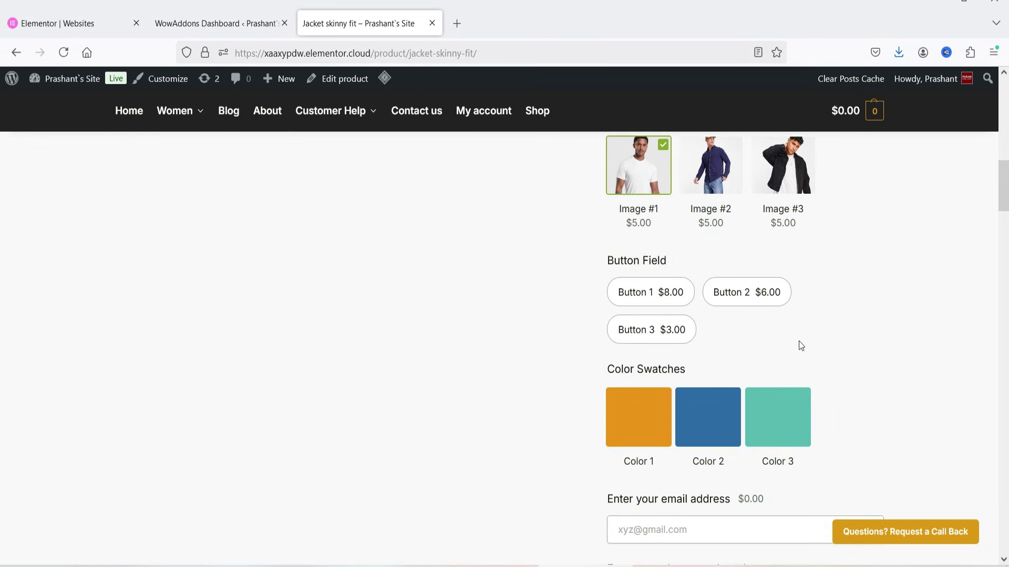
click(654, 330)
scroll(512, 404, down, 10)
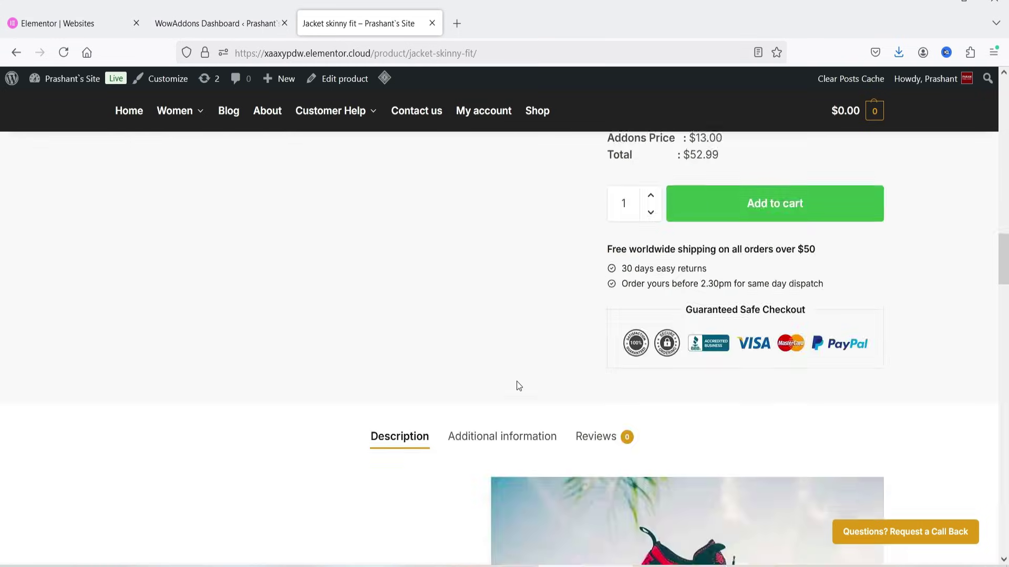
scroll(720, 325, up, 4)
double_click(725, 355)
click(761, 354)
scroll(762, 349, up, 4)
scroll(958, 294, up, 3)
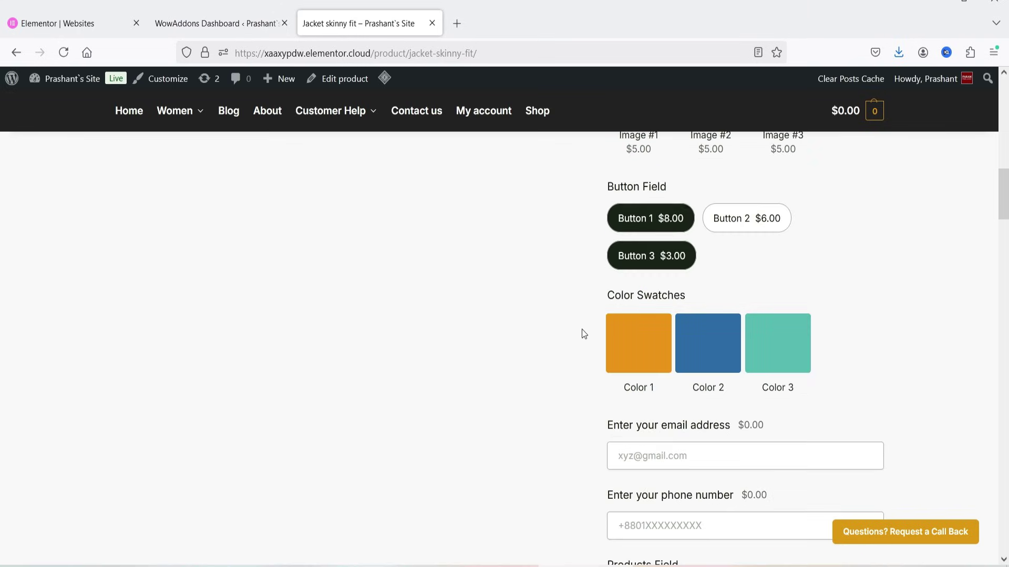
Try the different color swatches and leave Color 2 selected
click(661, 362)
scroll(959, 303, down, 3)
click(707, 210)
click(788, 209)
click(708, 207)
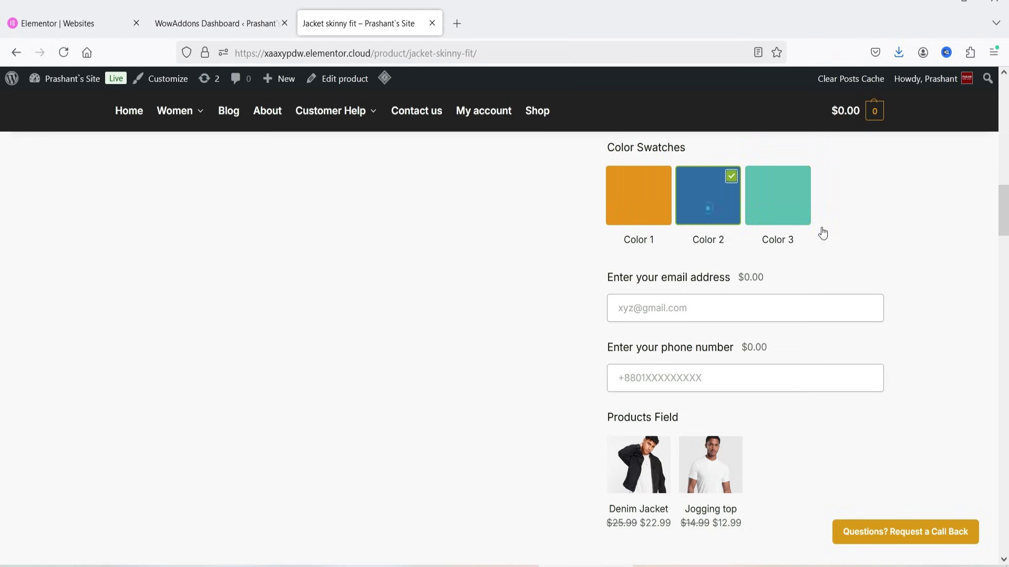
Fill in the customer's email address and phone number in the addon fields
click(662, 311)
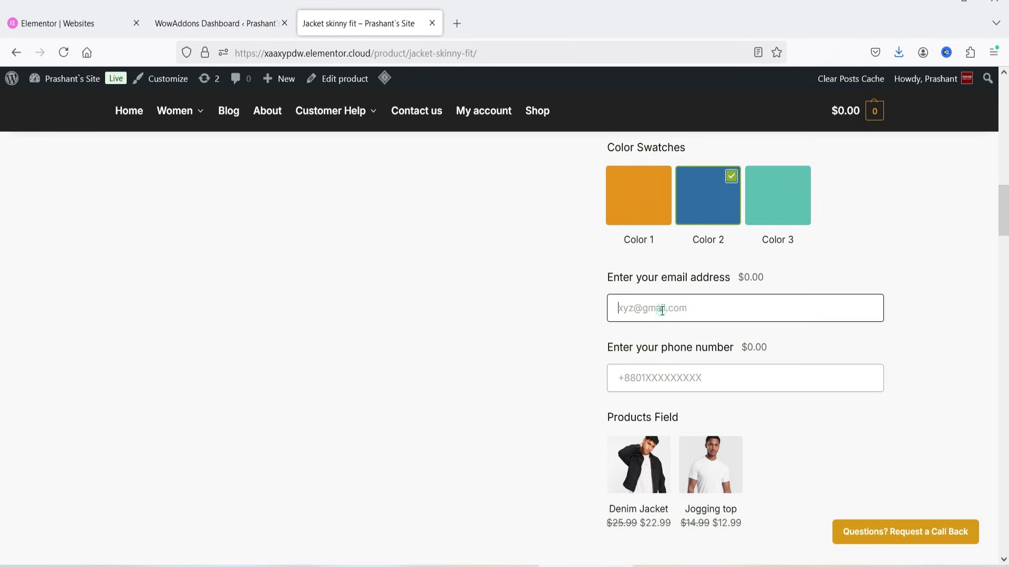
text(info@example.com)
key(Tab)
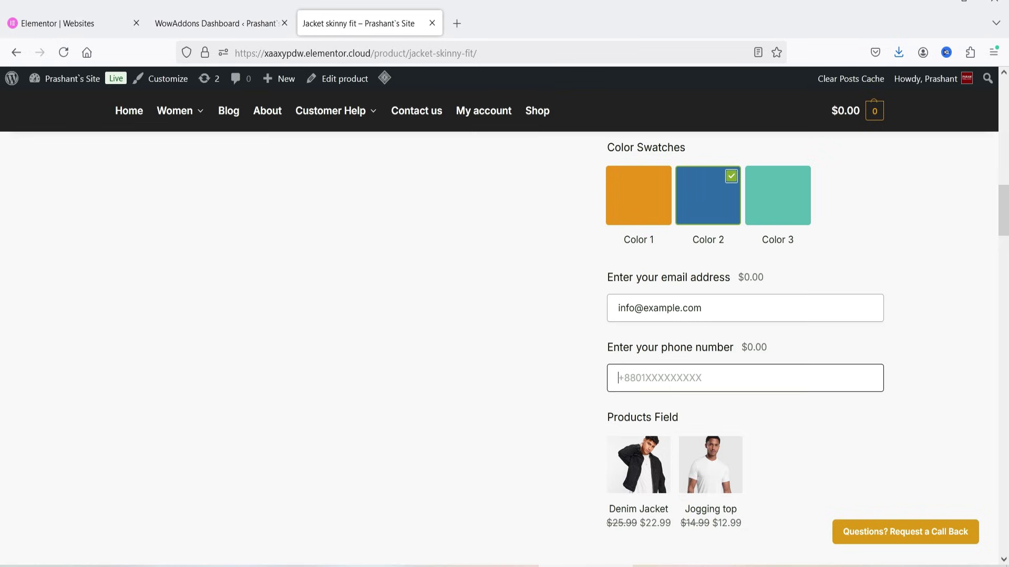
text(123-456-7890)
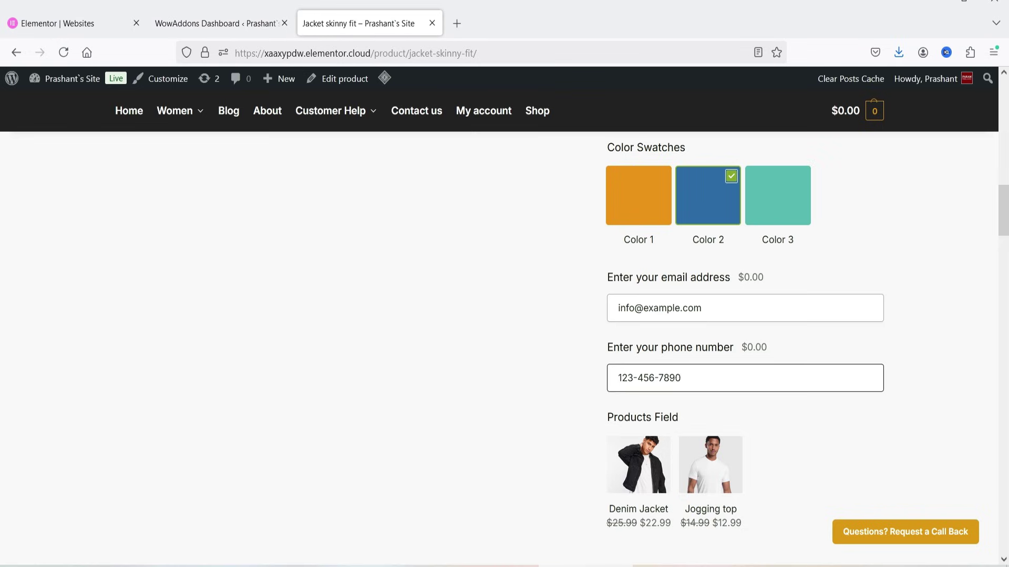
Select the Denim Jacket in the Products Field and check the addons price and total
scroll(576, 319, down, 5)
scroll(586, 364, up, 3)
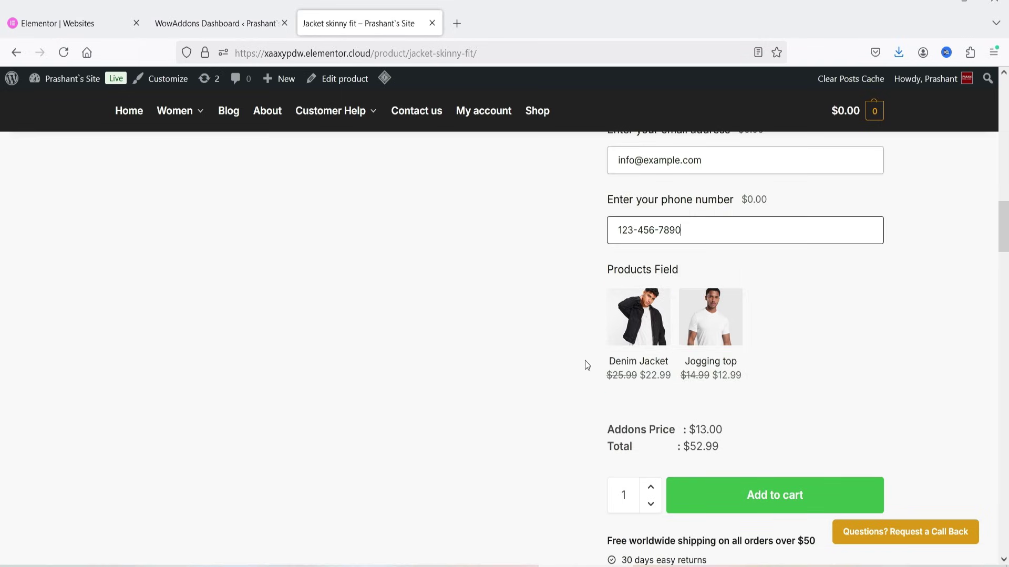
scroll(565, 396, down, 1)
click(638, 243)
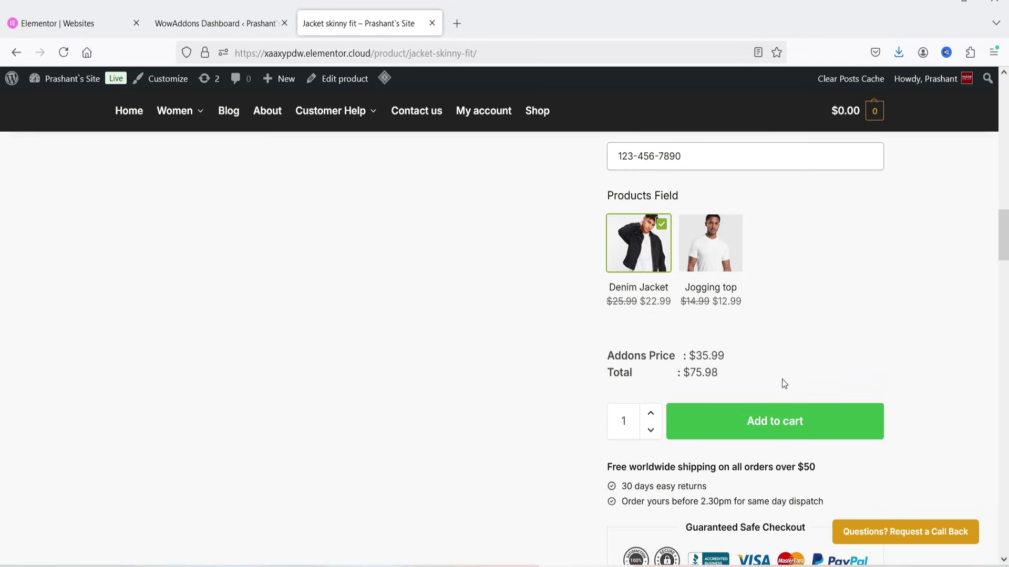
Examine the addons price and total shown below the Products Field on the product page
drag(689, 355, 884, 376)
click(867, 354)
scroll(835, 358, up, 1)
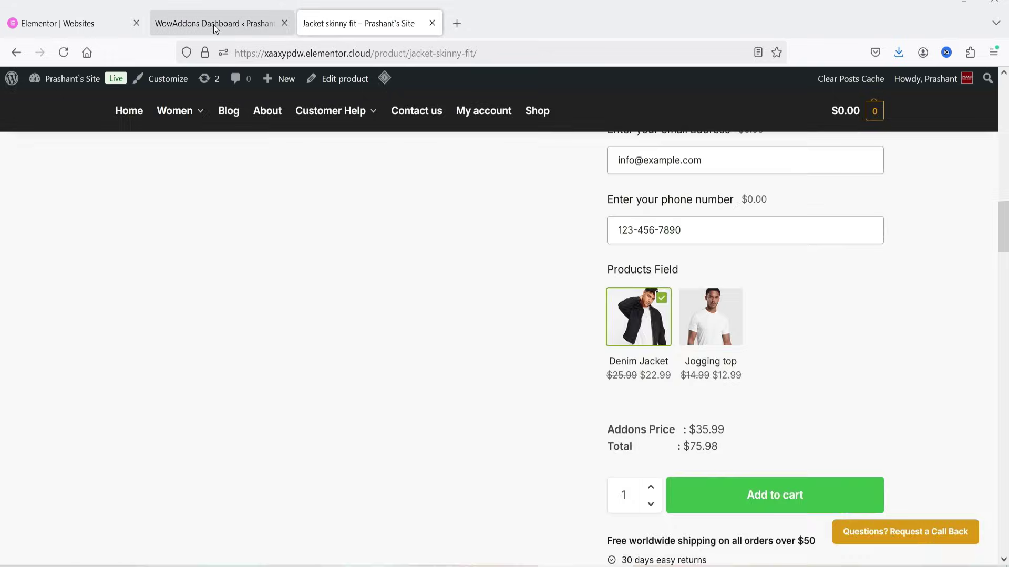
Switch back to the WordPress dashboard and open the page for adding plugins
click(213, 23)
scroll(287, 355, down, 3)
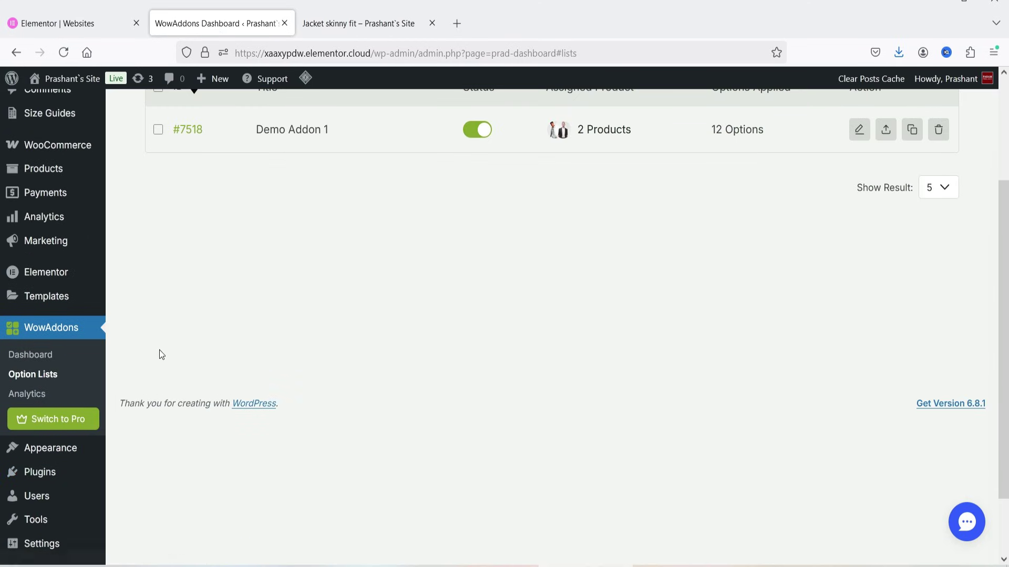
scroll(88, 507, down, 3)
click(147, 414)
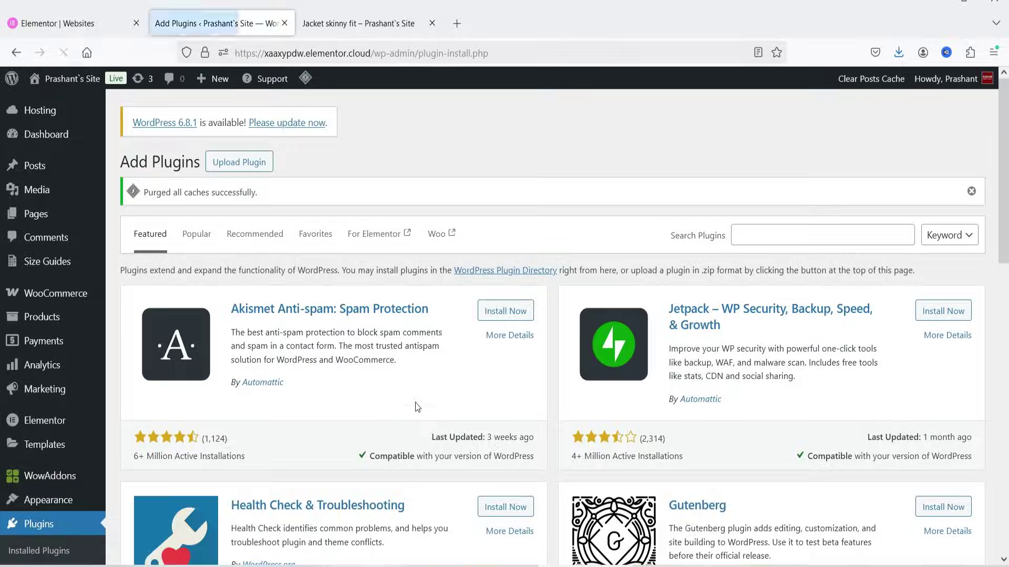
Upload the product-addons-pro-v-100.zip plugin file, install it and activate the plugin
click(251, 163)
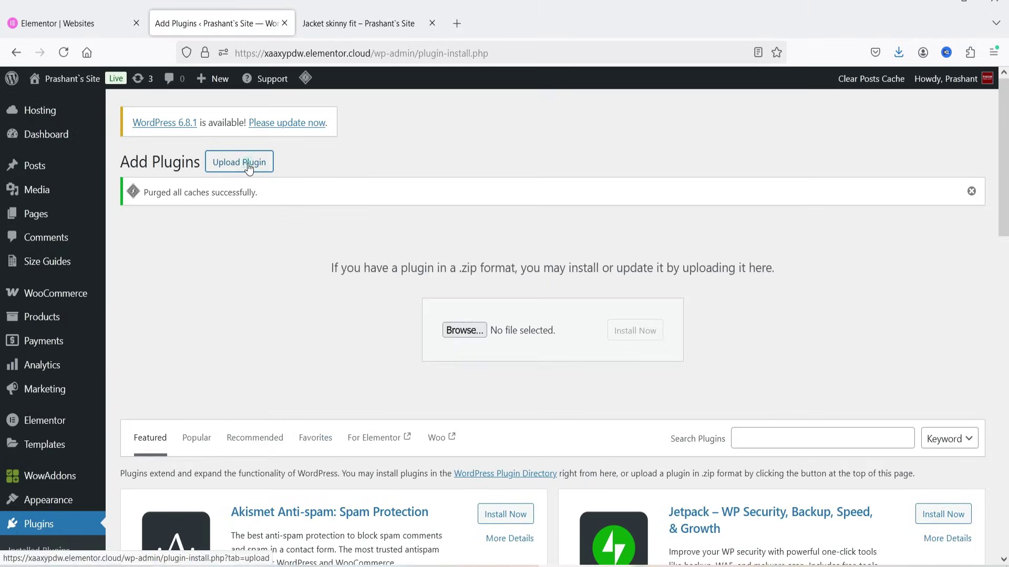
click(464, 330)
double_click(300, 124)
click(640, 330)
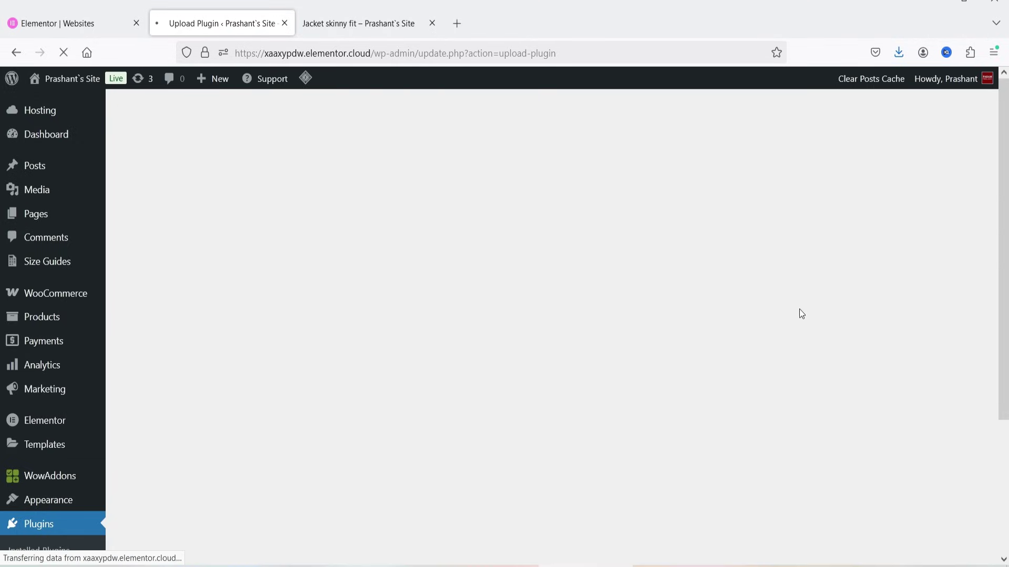
click(156, 381)
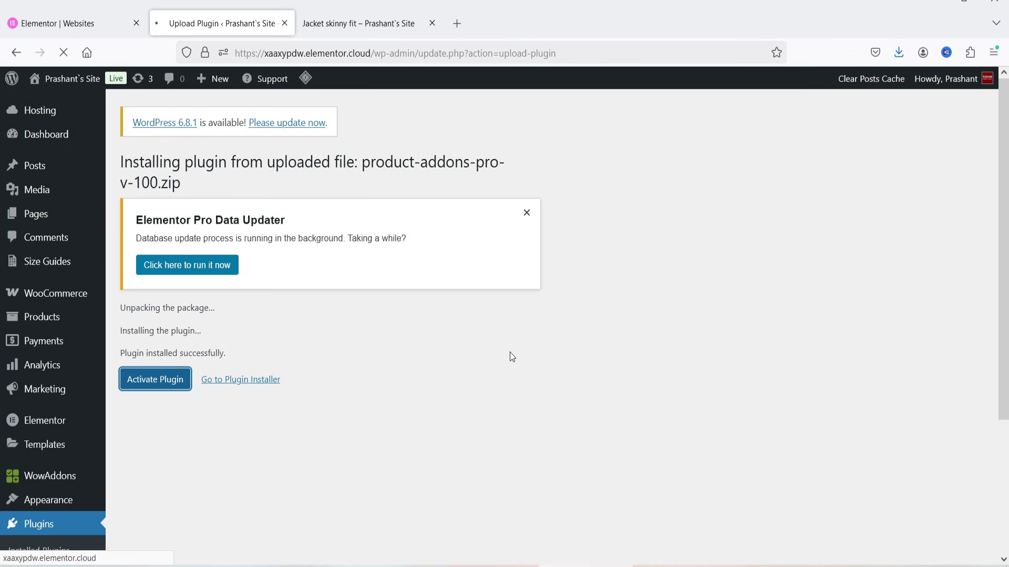
Open the WowAddons license page and check the Product Addons Pro license type and expiry
scroll(596, 315, down, 3)
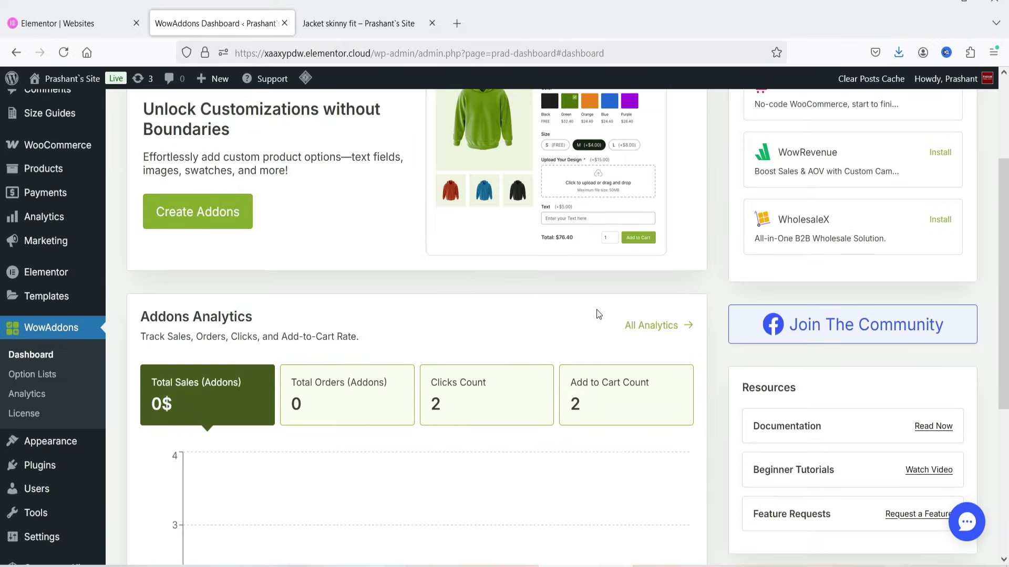
click(24, 415)
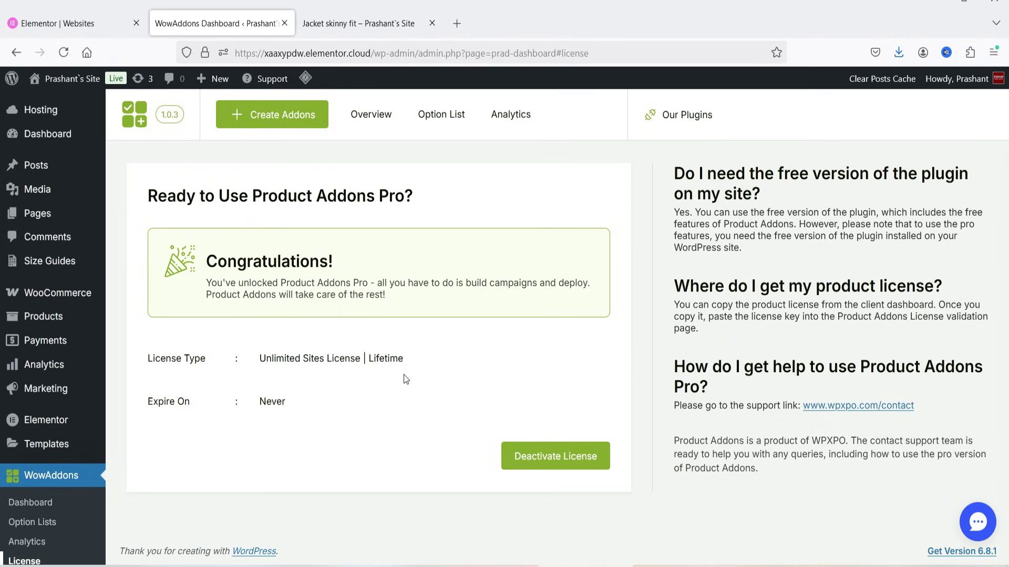
Open Demo Addon 1 from the option lists for editing and bring up the settings of its Products Field
click(42, 521)
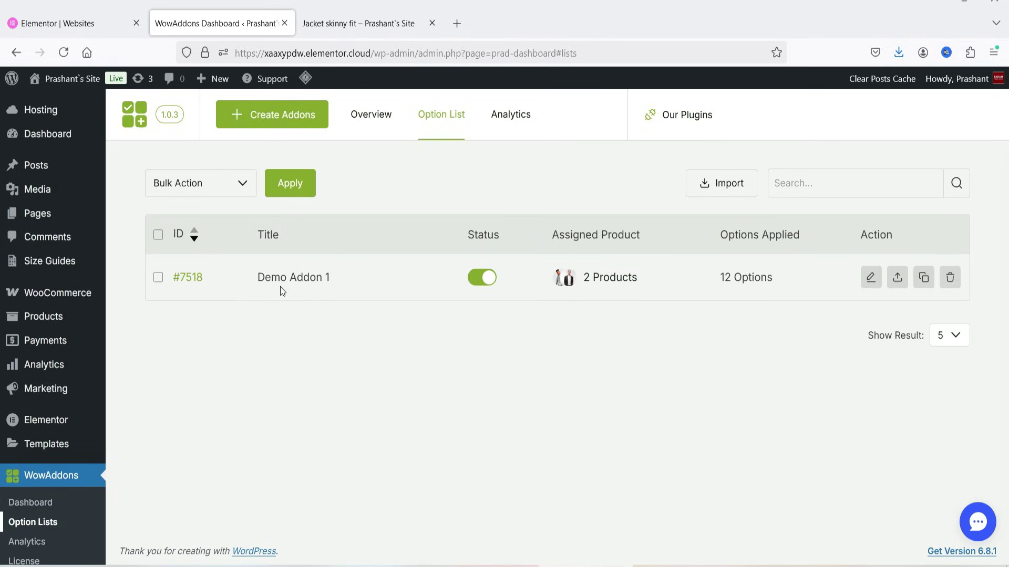
click(871, 277)
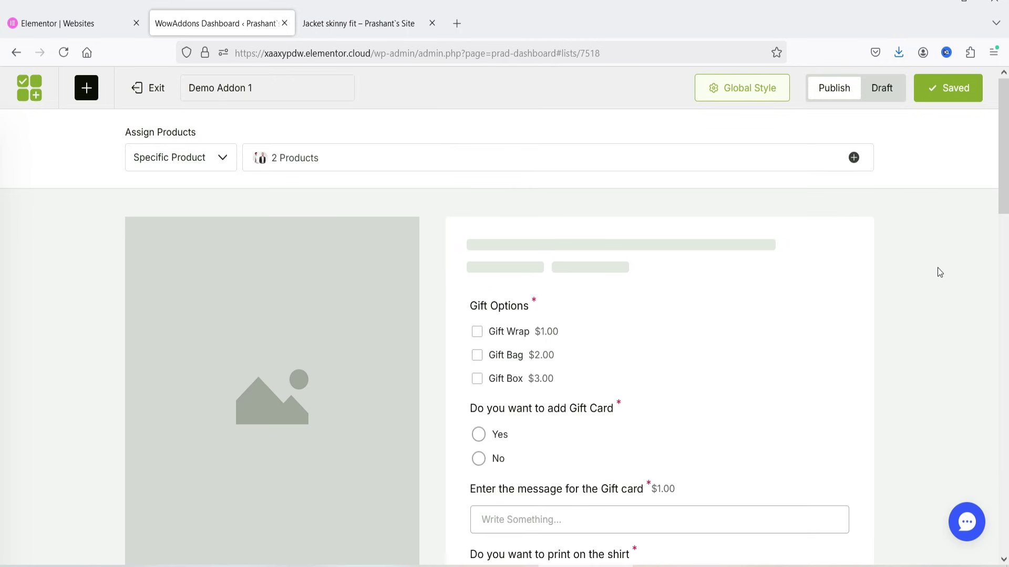
scroll(939, 272, down, 10)
scroll(705, 288, down, 6)
click(632, 351)
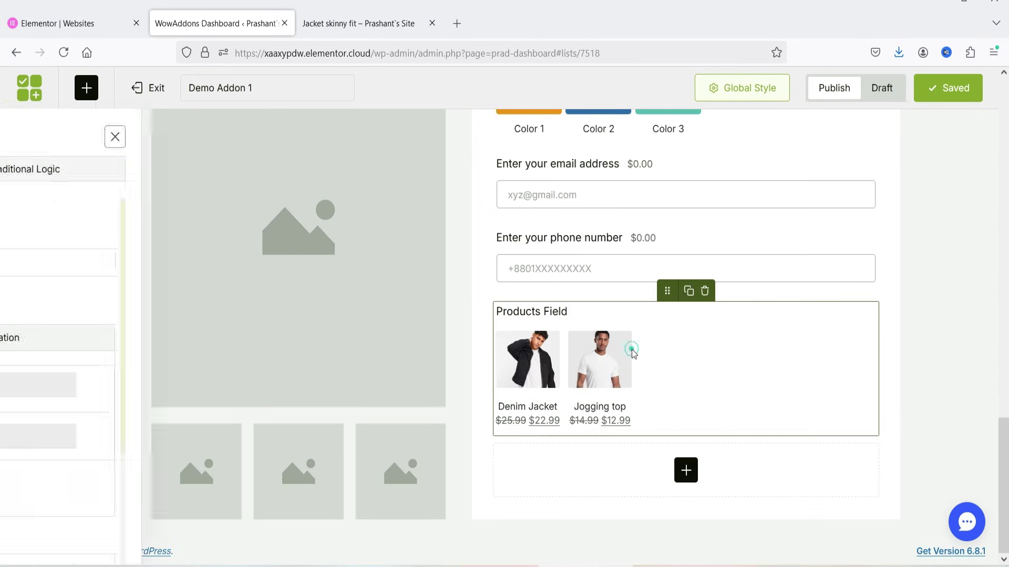
Add Poplin shirt regular fit and Shorts with a tie belt as new options in the Products Field
scroll(257, 376, down, 3)
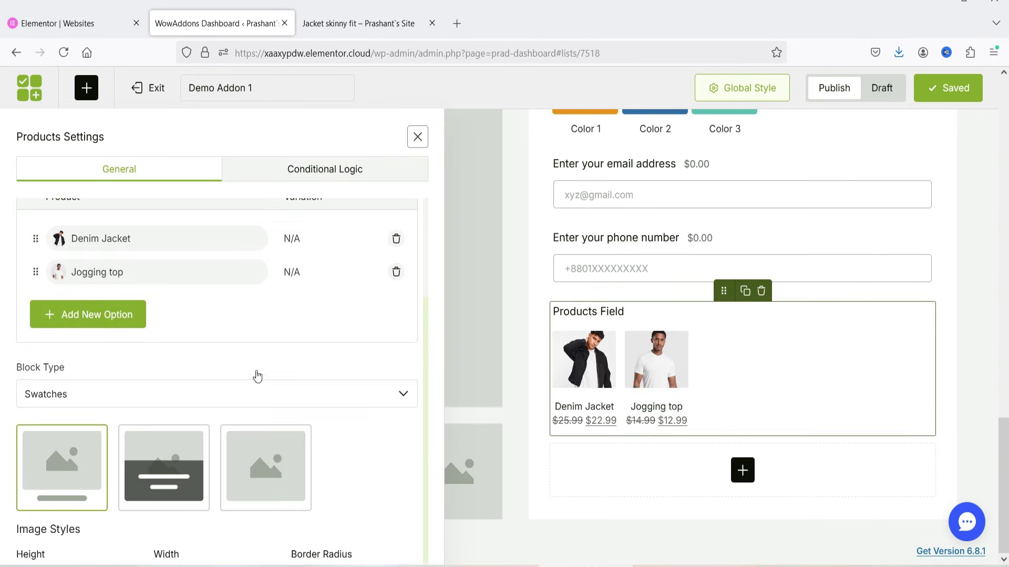
click(120, 323)
click(123, 304)
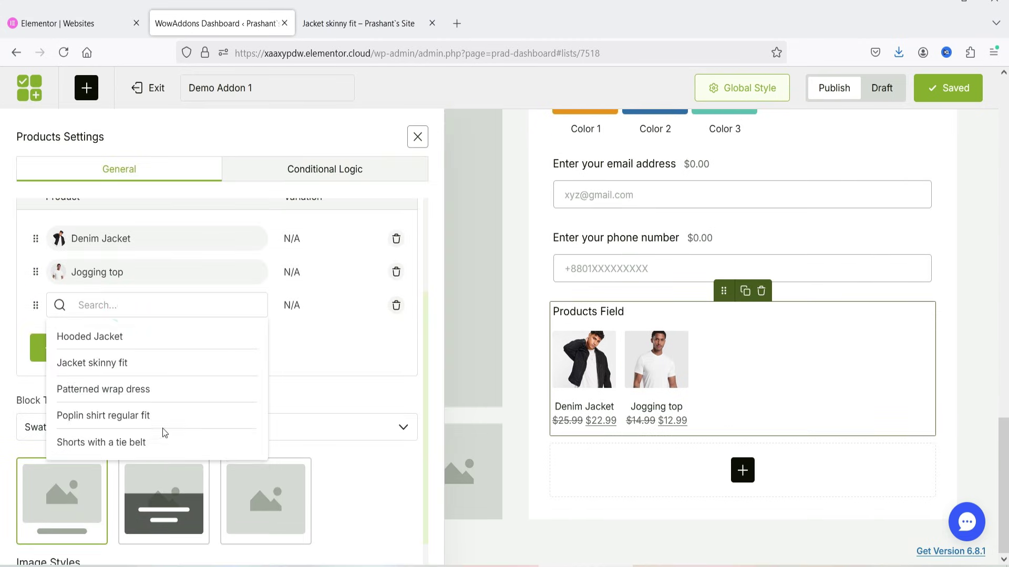
click(162, 422)
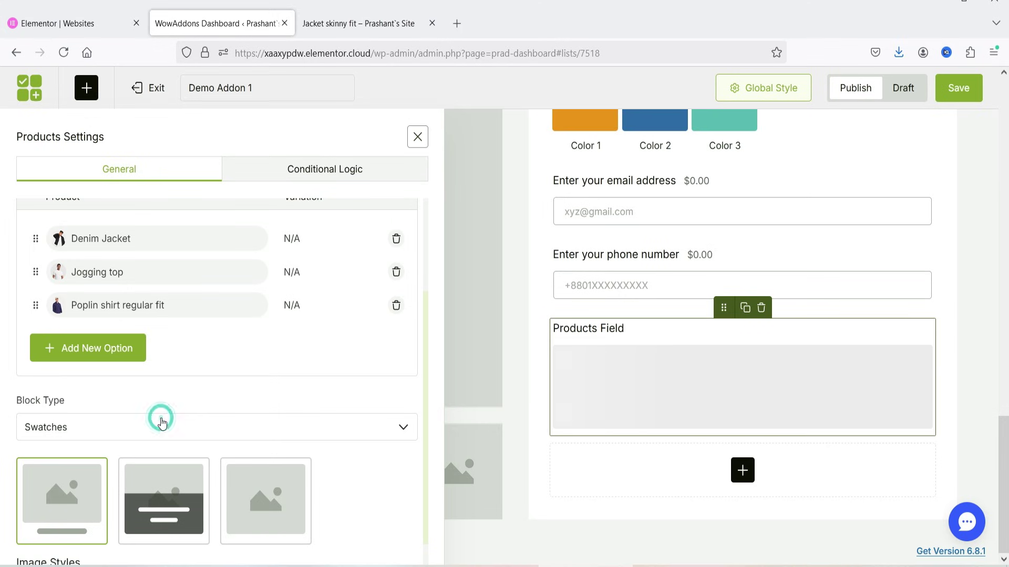
click(107, 349)
click(136, 344)
click(231, 370)
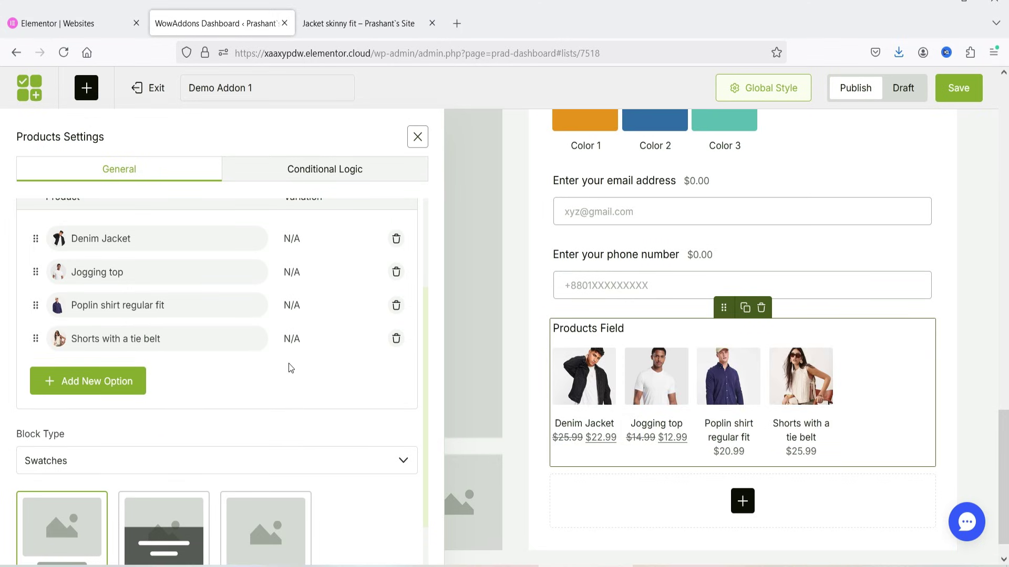
Enable the Quantity Selector for the Image Swatches field
scroll(802, 335, up, 7)
click(802, 335)
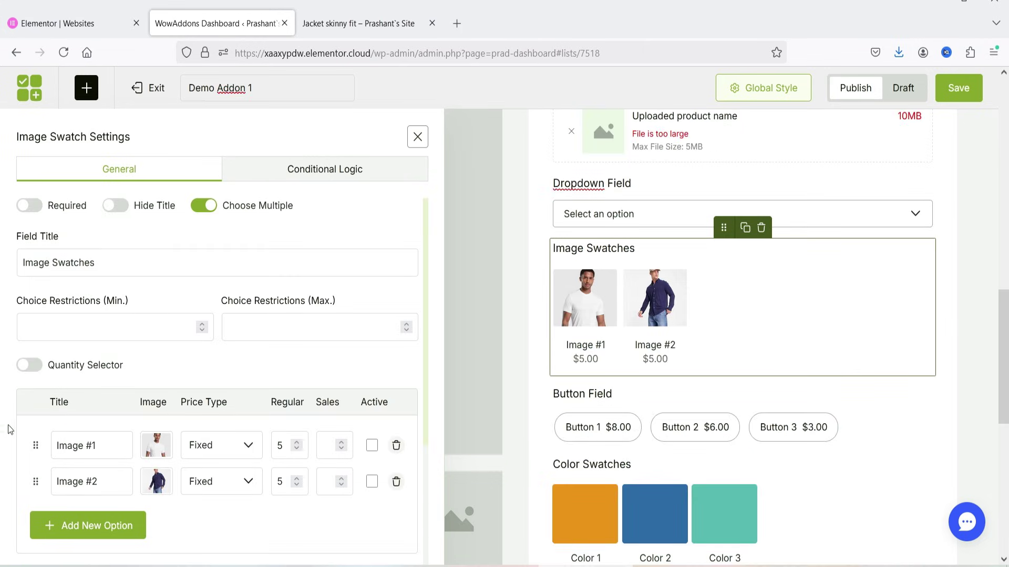
click(30, 366)
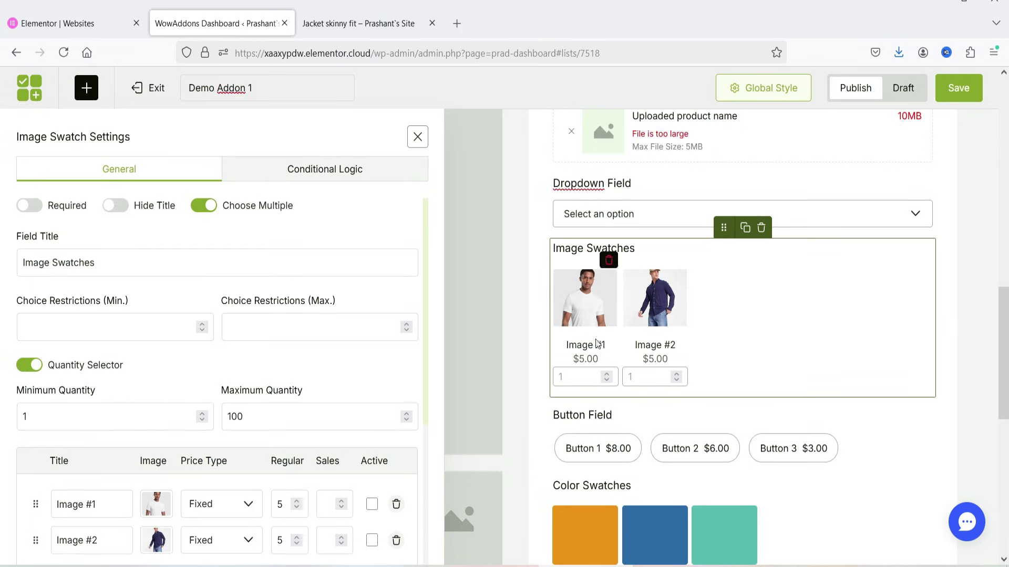
Enable the Quantity Selector for the Products Field
scroll(782, 352, down, 8)
click(875, 362)
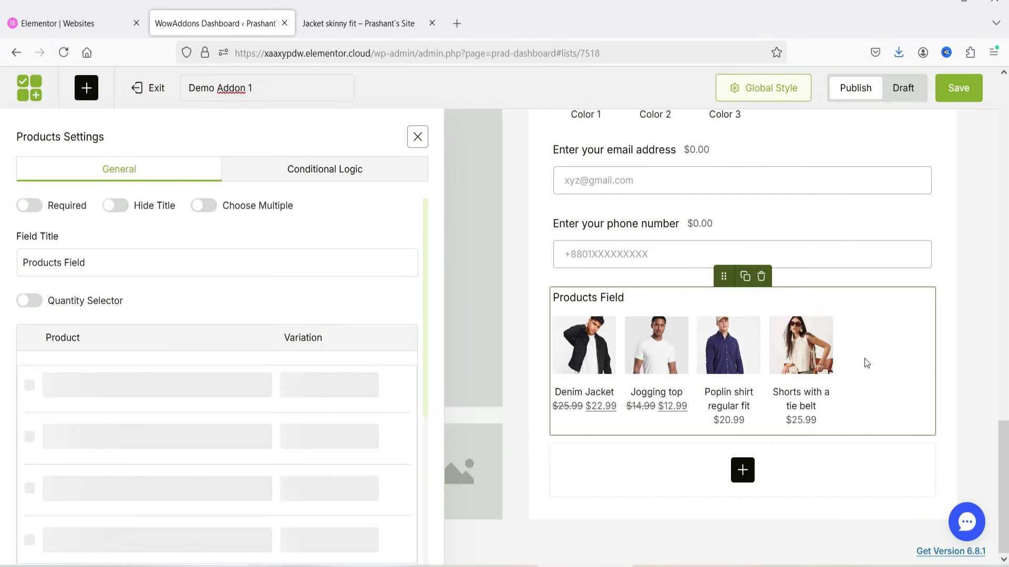
click(31, 303)
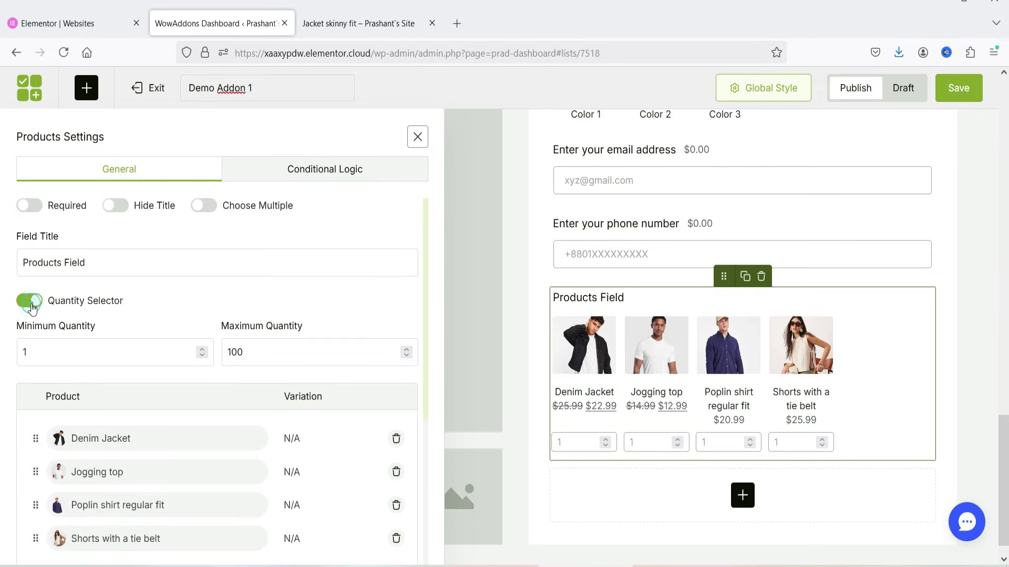
Add pdf, csv, doc, txt and ppt to the allowed file types of the Upload Images field
scroll(819, 377, up, 10)
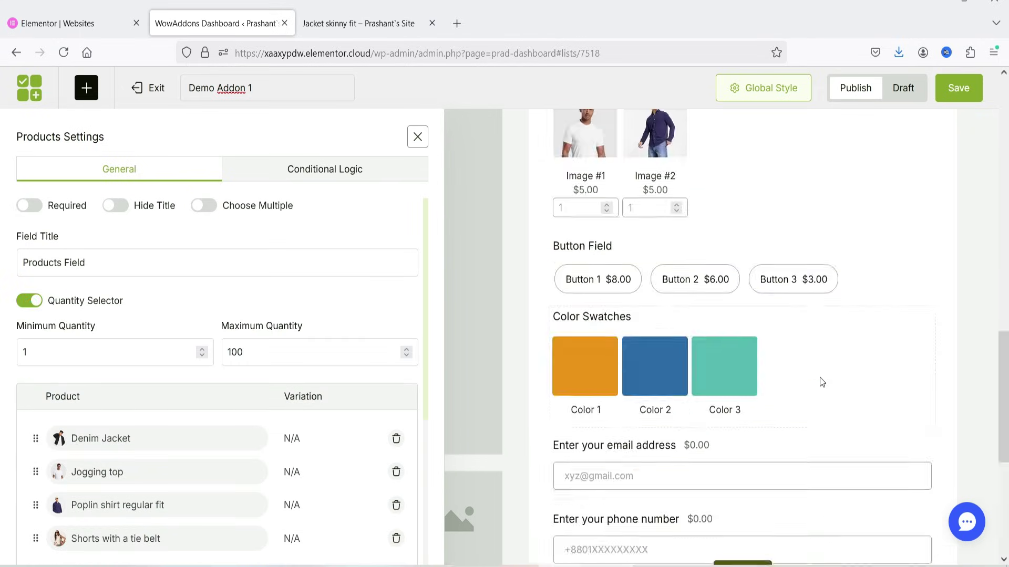
click(836, 351)
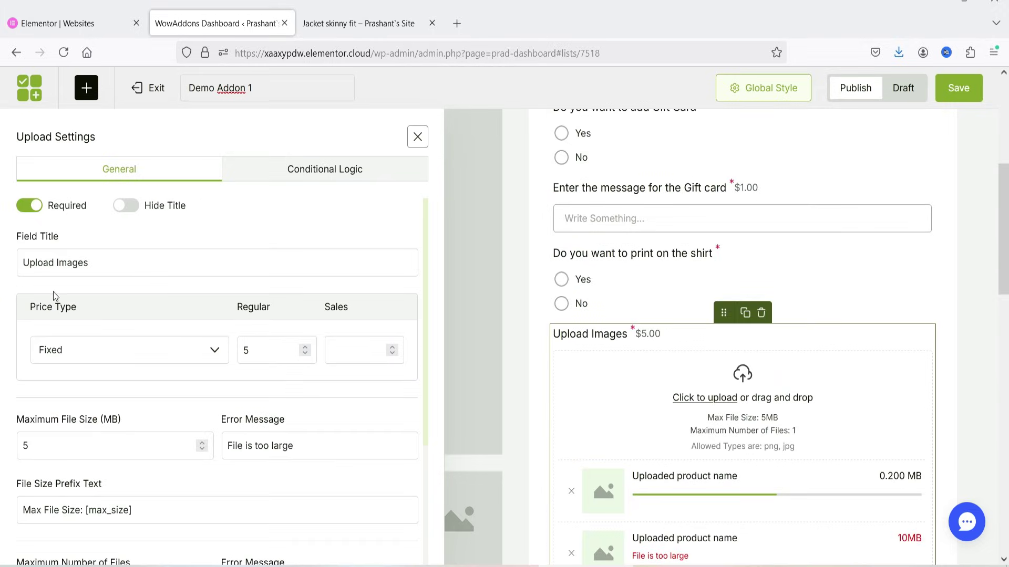
scroll(134, 293, down, 5)
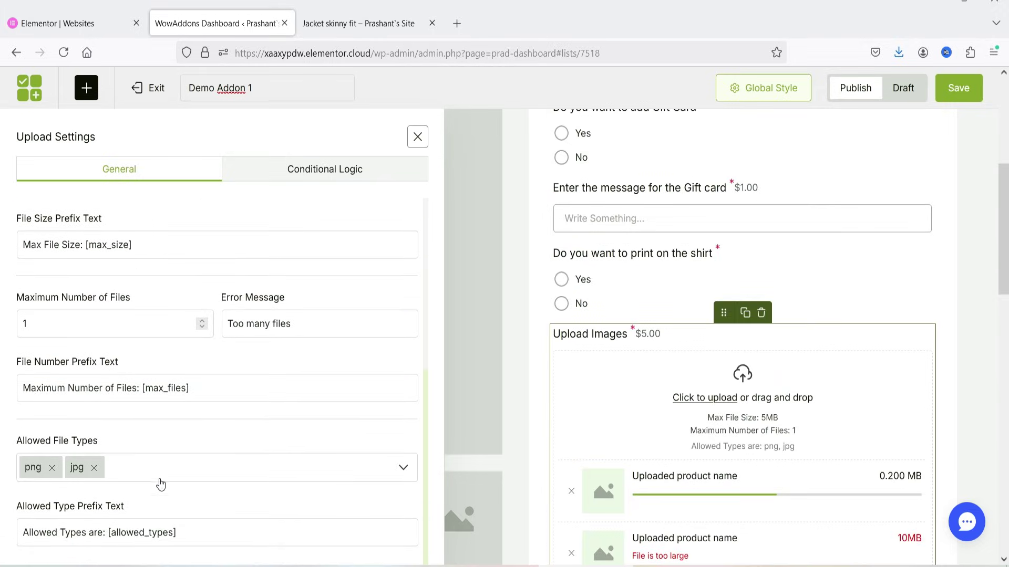
click(163, 471)
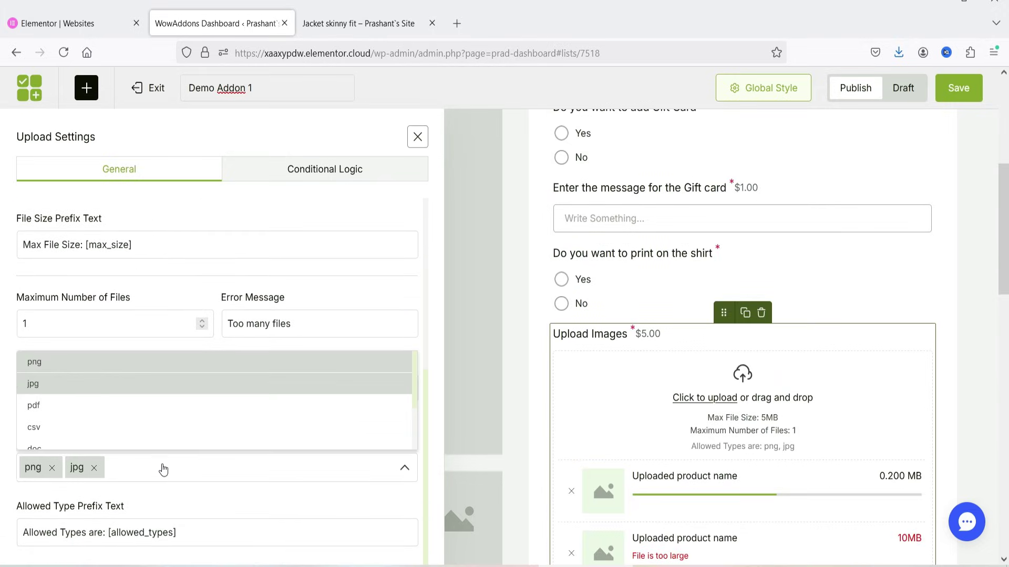
click(125, 406)
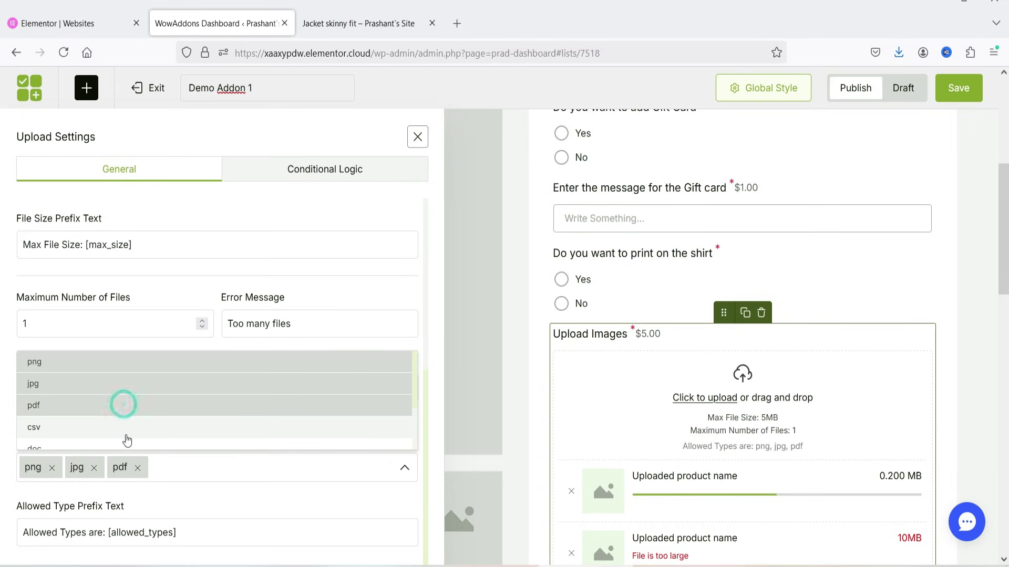
click(125, 433)
scroll(197, 394, down, 2)
click(155, 392)
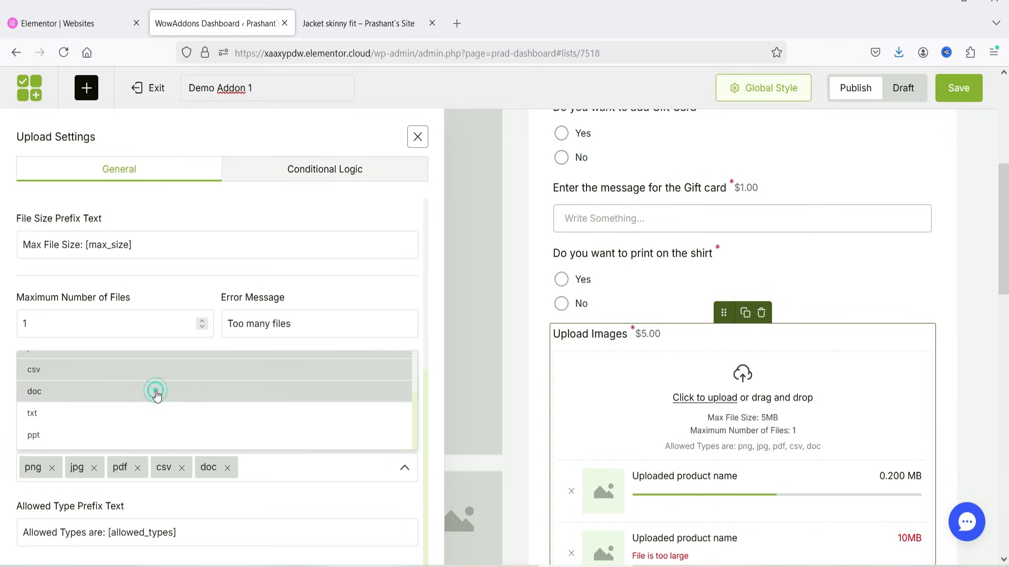
click(143, 414)
click(148, 434)
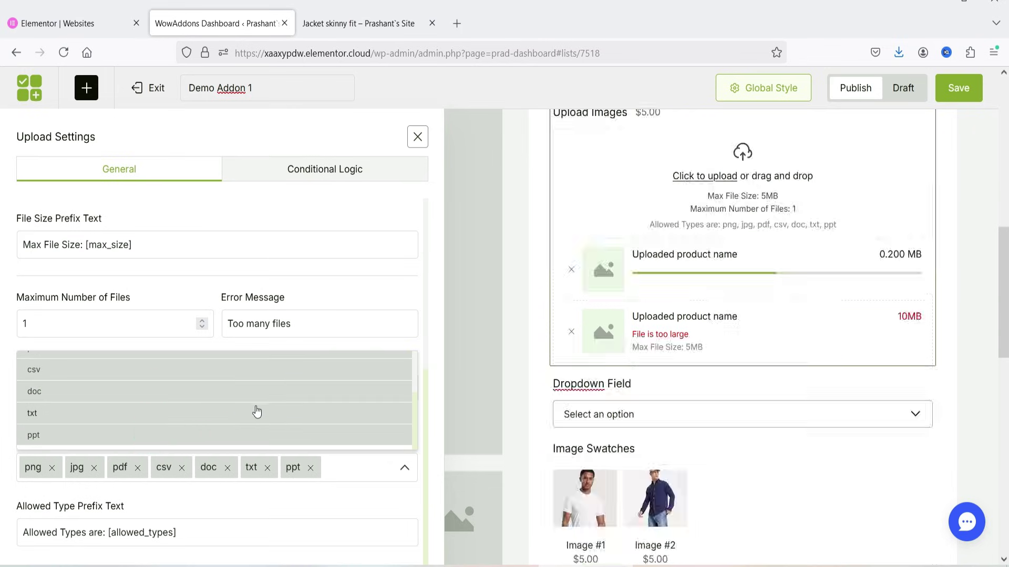
key(Tab)
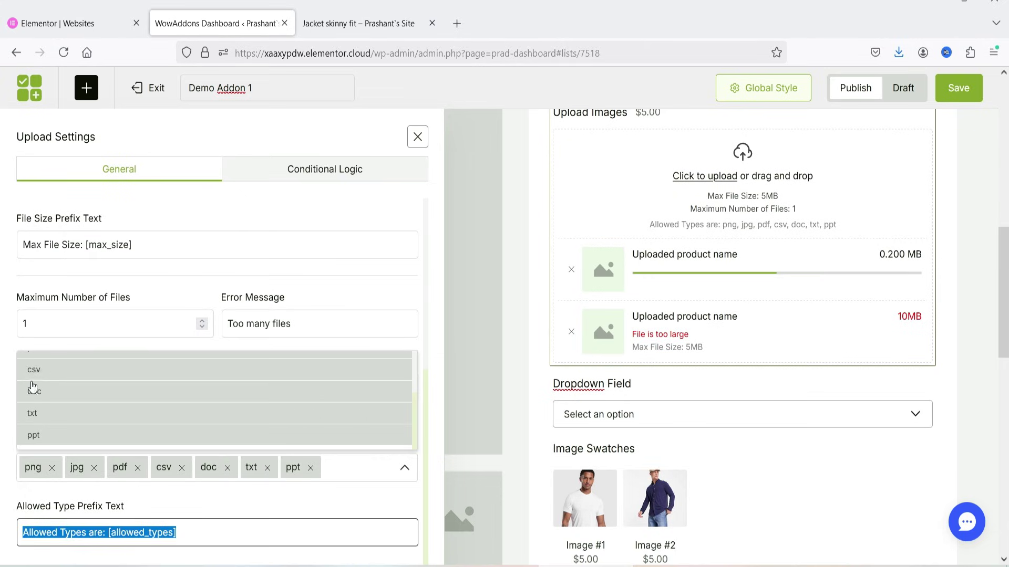
scroll(32, 387, up, 3)
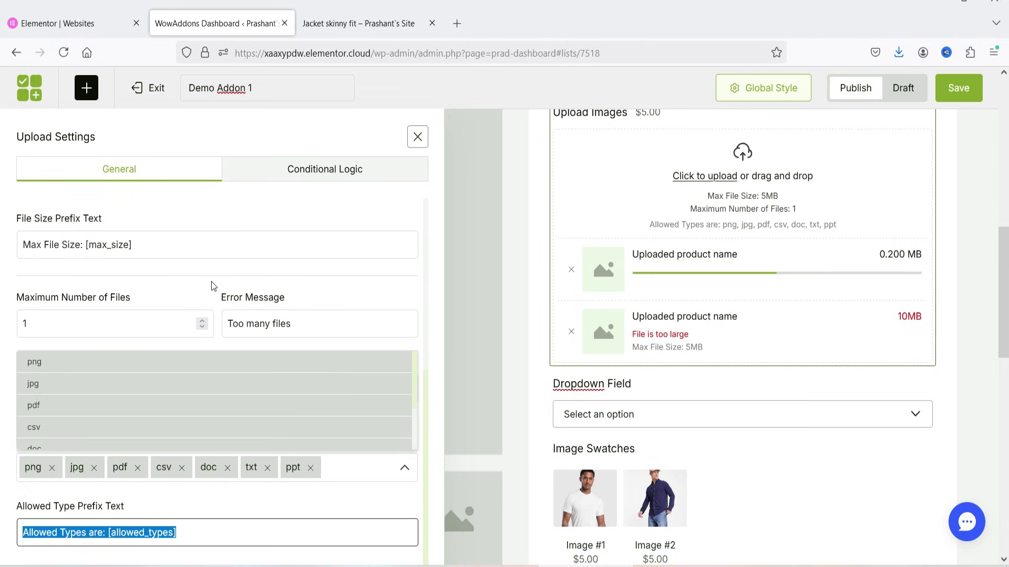
Save the Demo Addon 1 changes and purge all caches from the Jacket skinny fit product page
click(941, 90)
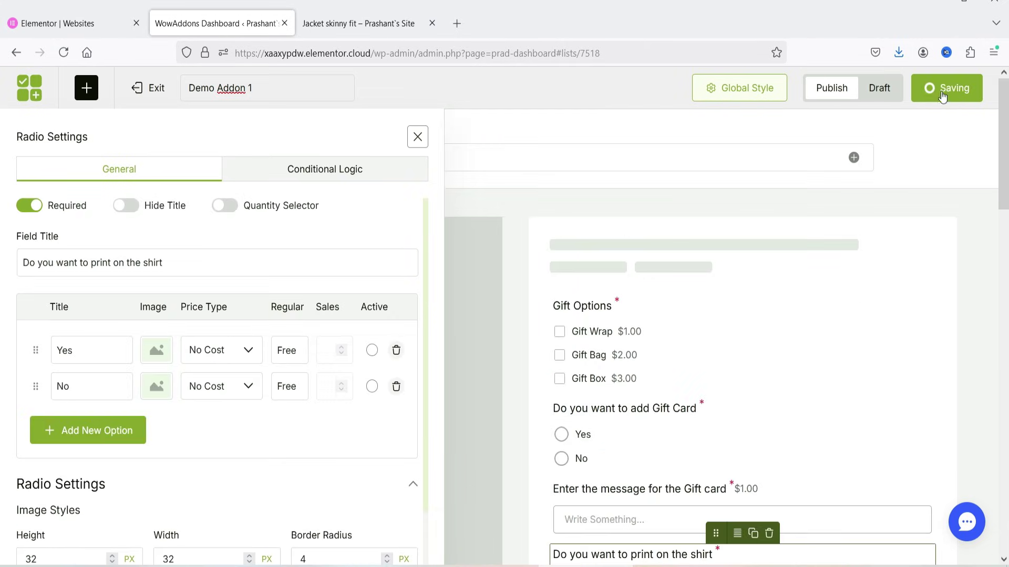
click(345, 32)
mouse_move(384, 78)
click(397, 139)
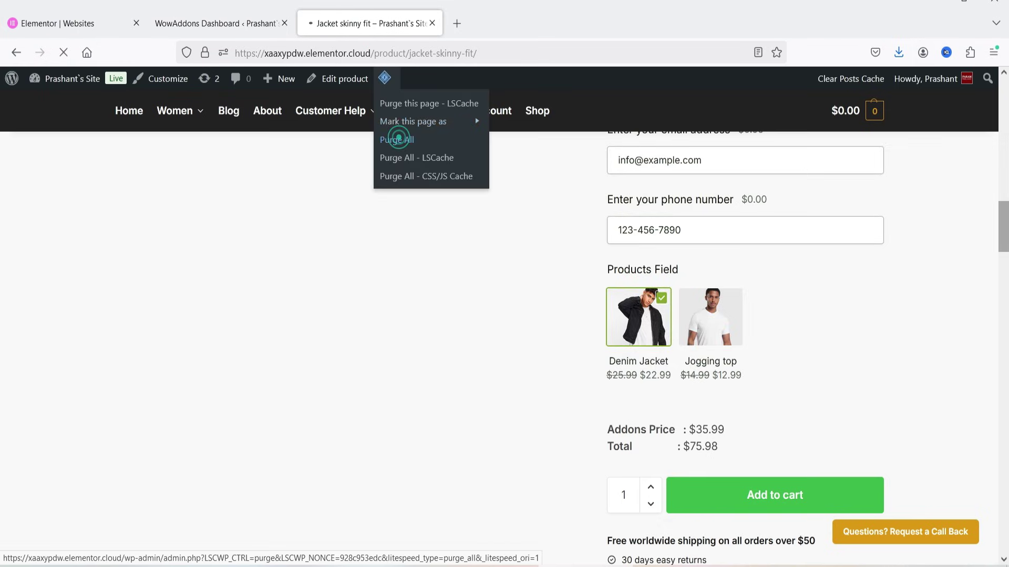
Set the Denim Jacket quantity to 2 in the Products Field, select it and check the addons price and total
scroll(970, 250, down, 18)
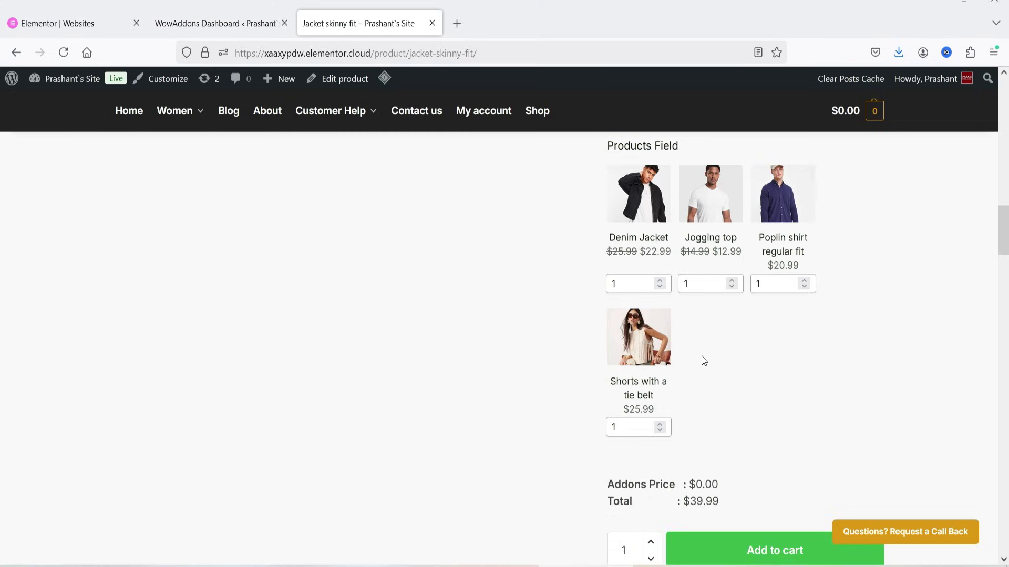
click(659, 280)
click(642, 222)
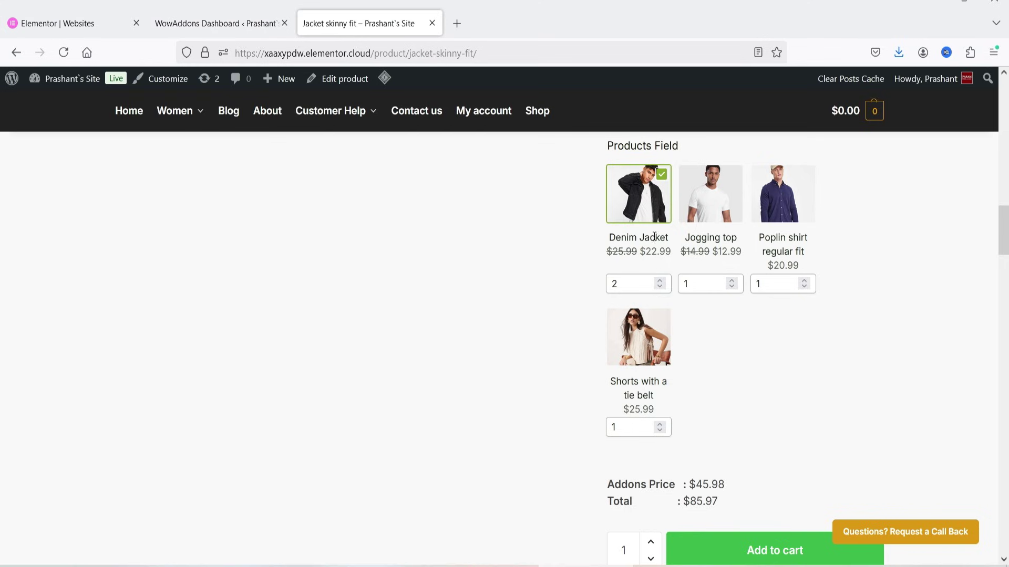
scroll(714, 274, down, 4)
scroll(770, 288, up, 8)
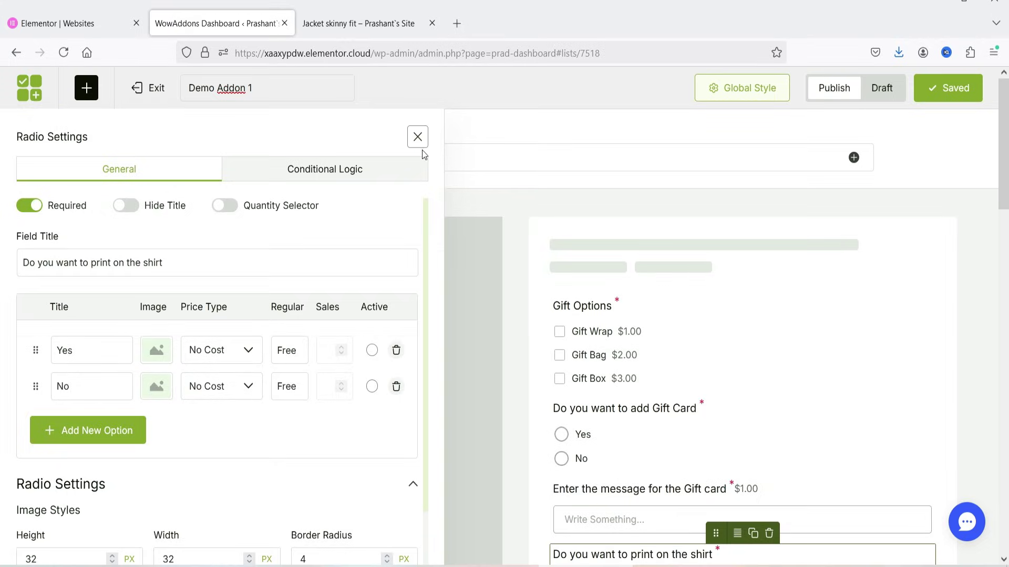
Close the radio field settings in Demo Addon 1 and open the list of specific products assigned to it
click(418, 136)
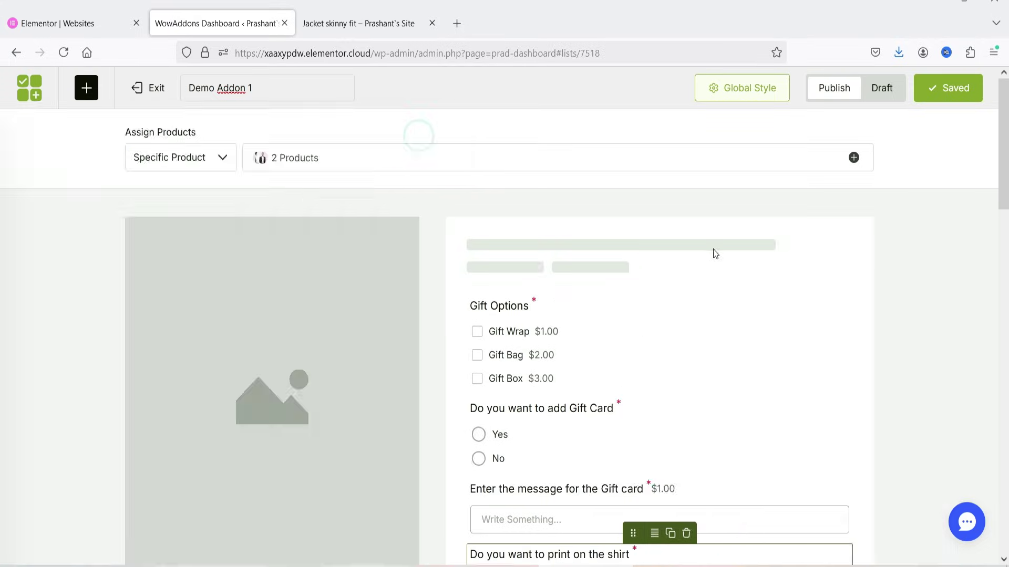
click(274, 159)
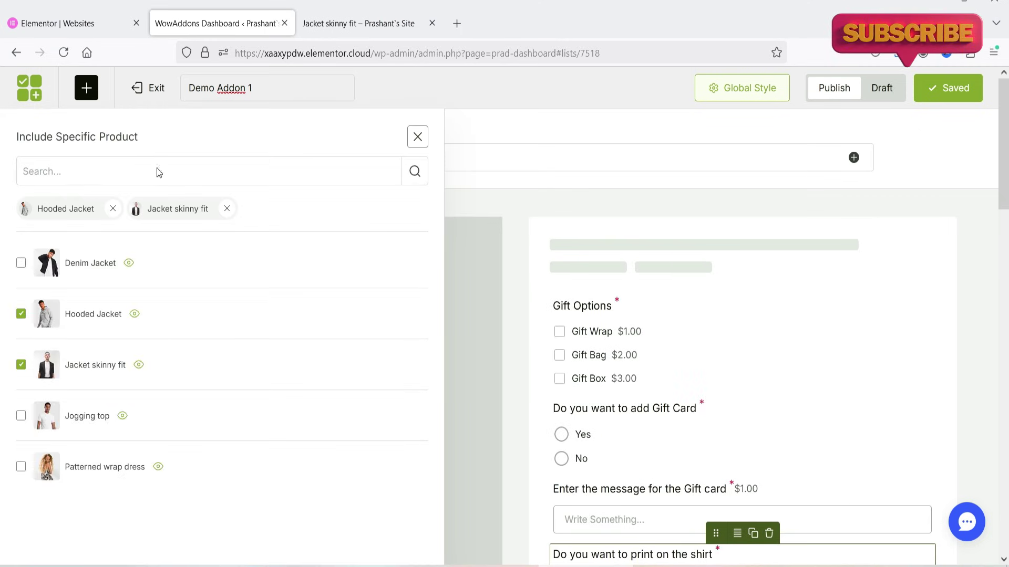
Open the store's Shop page and compare its products with those listed for assignment to Demo Addon 1
click(358, 23)
scroll(574, 146, up, 5)
click(529, 112)
scroll(888, 262, down, 4)
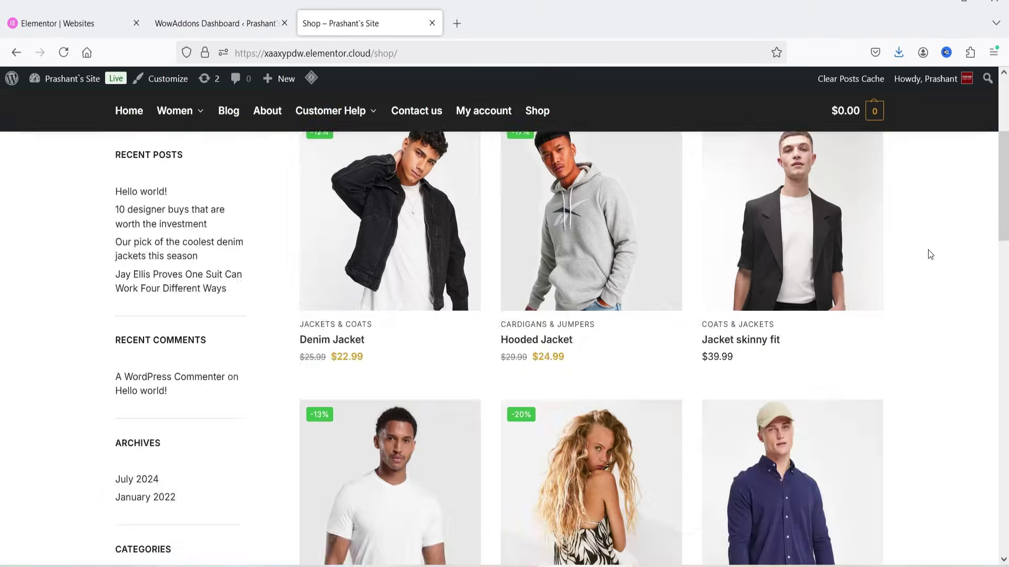
scroll(928, 252, down, 4)
click(218, 23)
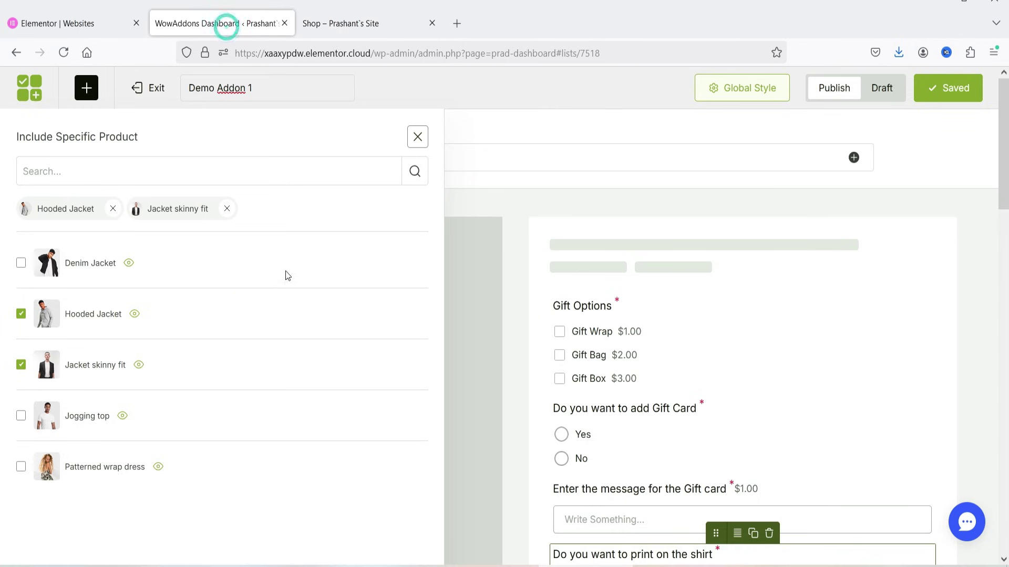
click(322, 31)
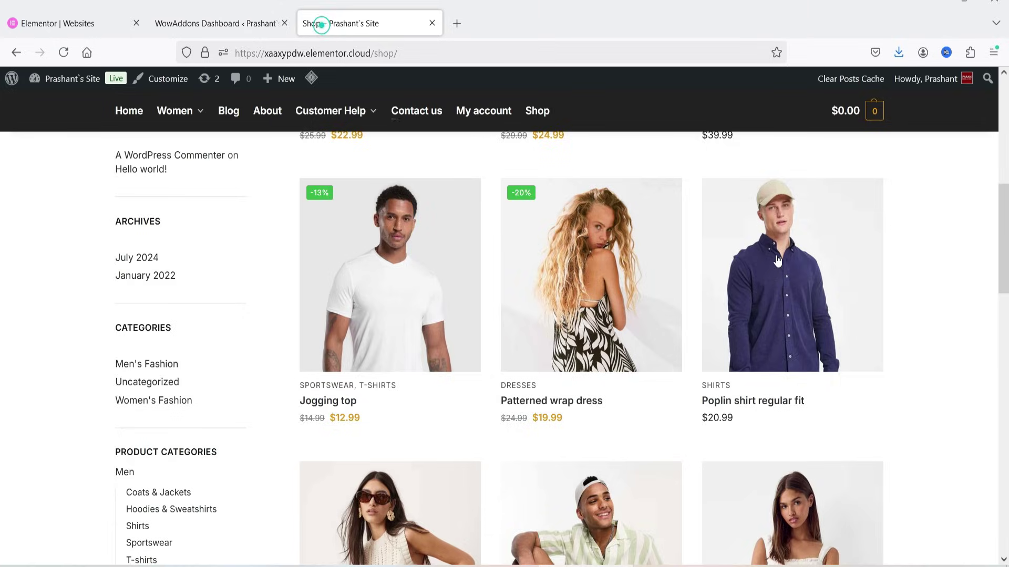
Open the Hooded Jacket product page from the shop's top rated products and view its addon fields
scroll(967, 270, down, 10)
scroll(917, 279, up, 10)
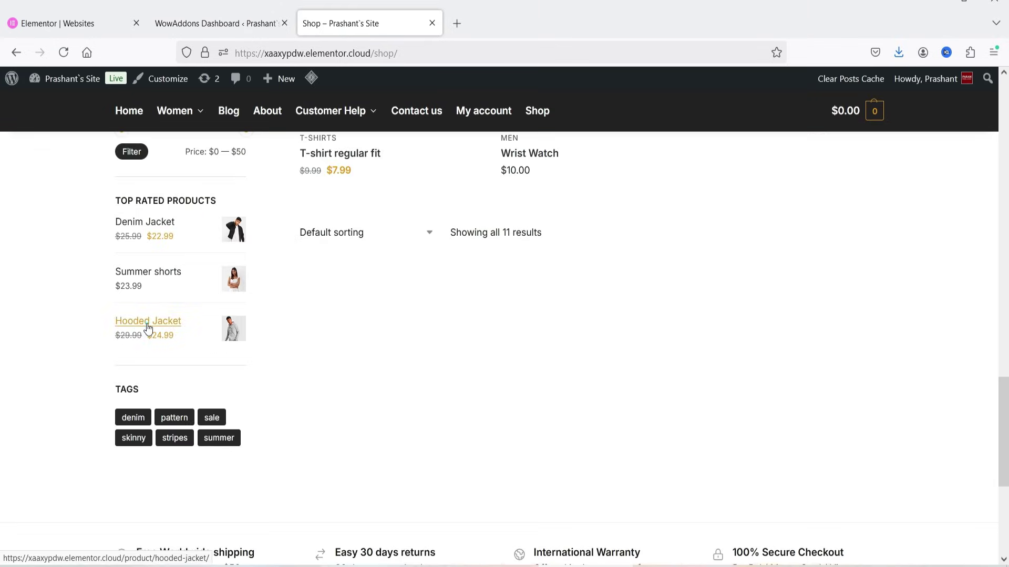
click(148, 321)
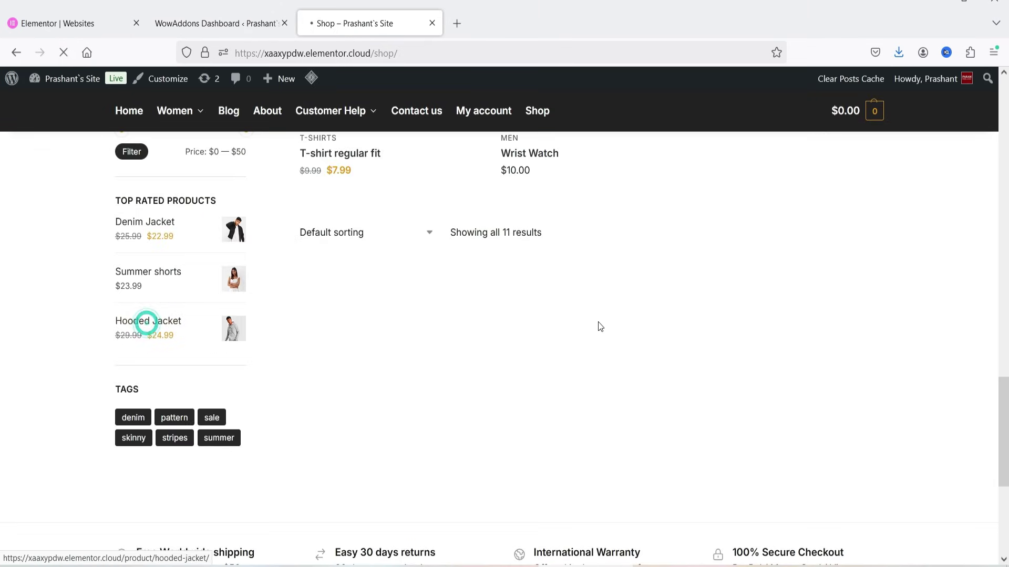
scroll(935, 257, down, 1)
scroll(935, 256, down, 2)
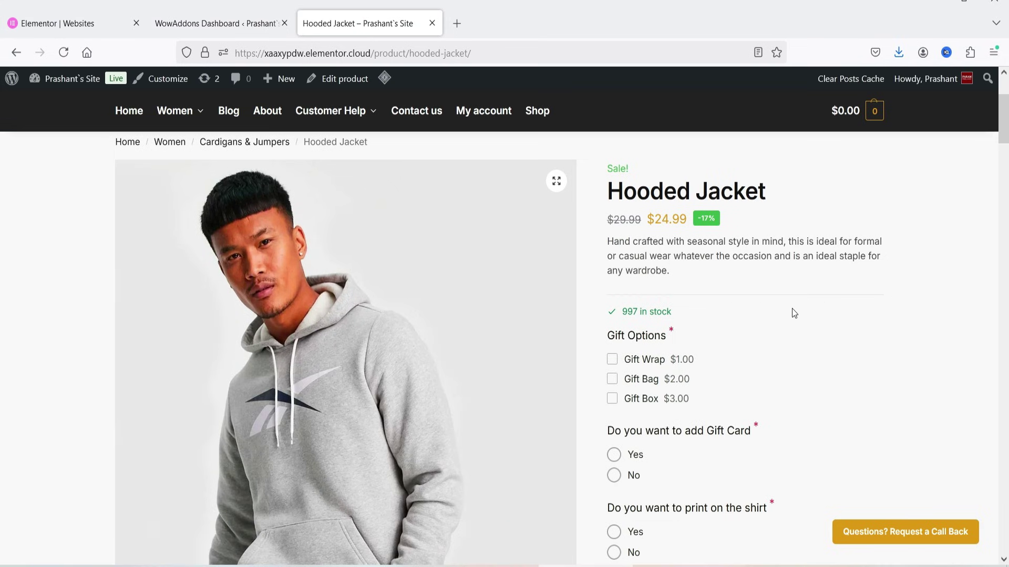
Select Gift Wrap for the Hooded Jacket and answer No to the gift card and shirt printing questions
scroll(793, 309, down, 1)
click(611, 285)
click(613, 401)
scroll(683, 317, down, 4)
click(613, 184)
Choose options in the remaining Hooded Jacket addon fields and select Denim Jacket in the Products Field
click(725, 247)
click(638, 334)
scroll(761, 307, down, 2)
click(650, 333)
scroll(761, 315, down, 2)
click(632, 316)
scroll(942, 260, down, 3)
click(655, 365)
scroll(903, 266, down, 5)
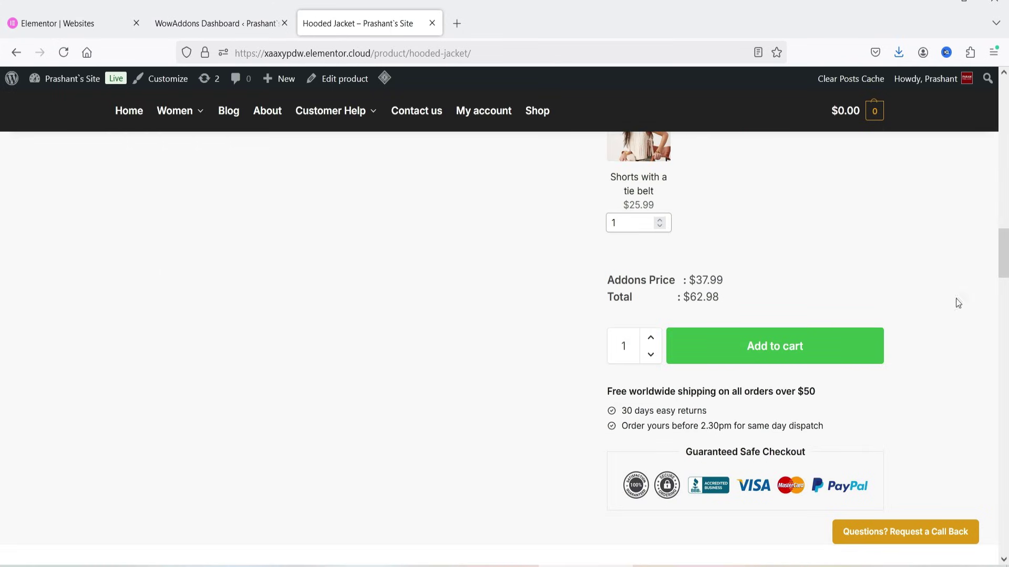
Check the addons price and total of the configured Hooded Jacket and try to add it to the cart
mouse_move(1004, 269)
mouse_down()
mouse_move(1004, 108)
mouse_move(1004, 273)
mouse_up()
scroll(717, 288, up, 4)
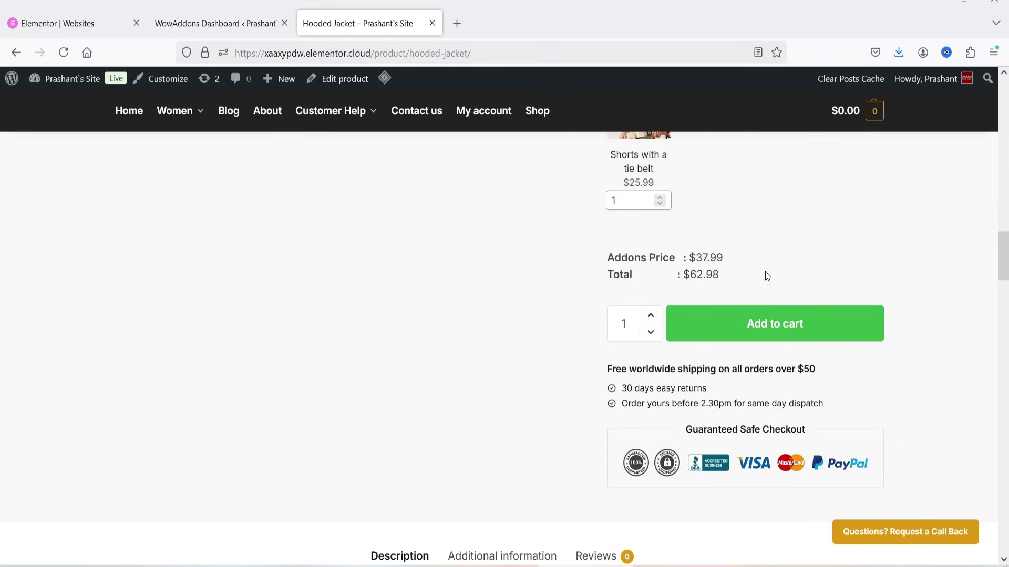
click(782, 330)
scroll(677, 349, down, 10)
scroll(681, 348, down, 12)
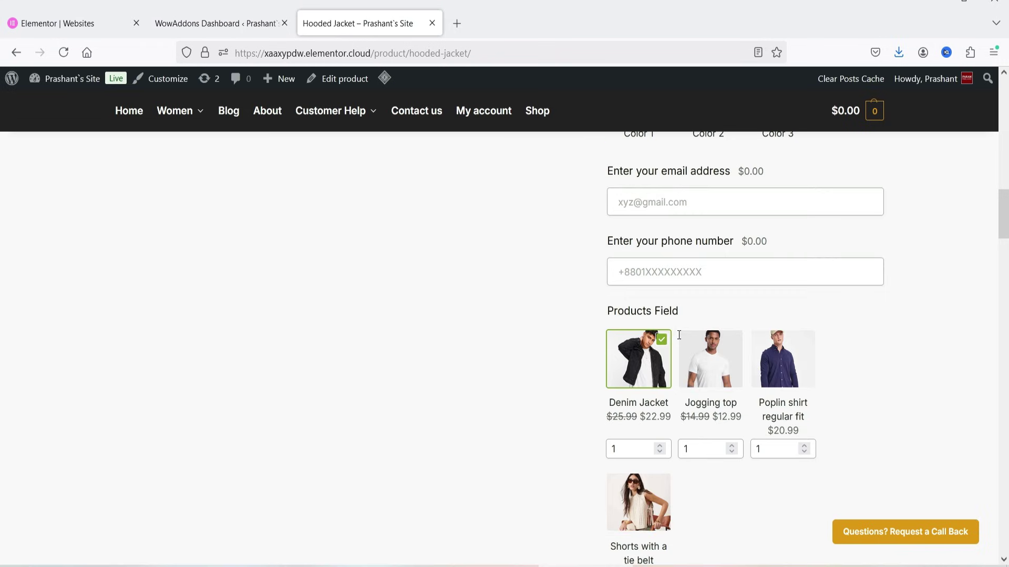
click(770, 357)
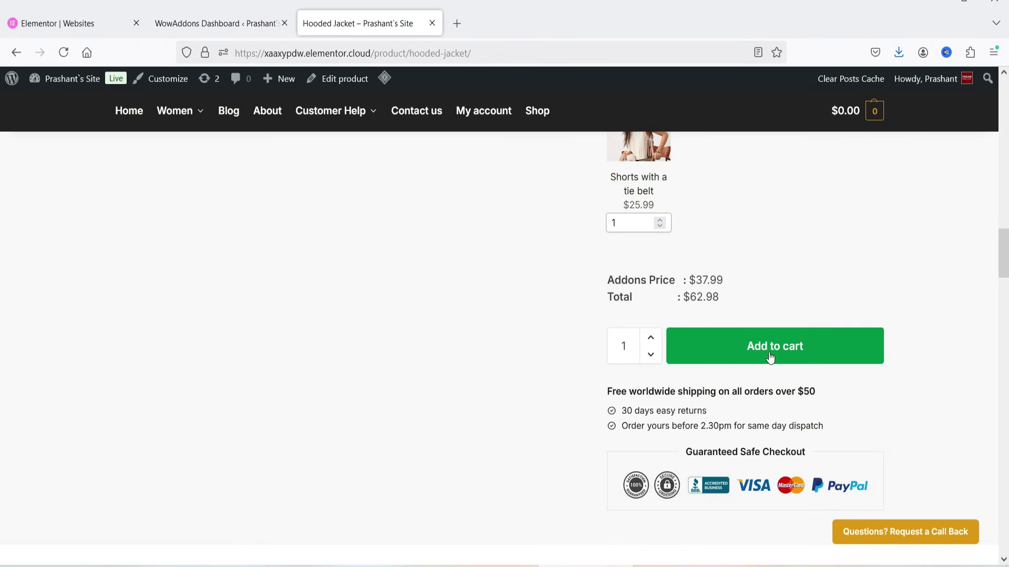
Return to the Demo Addon 1 editor and browse the elements available for the option list
click(216, 23)
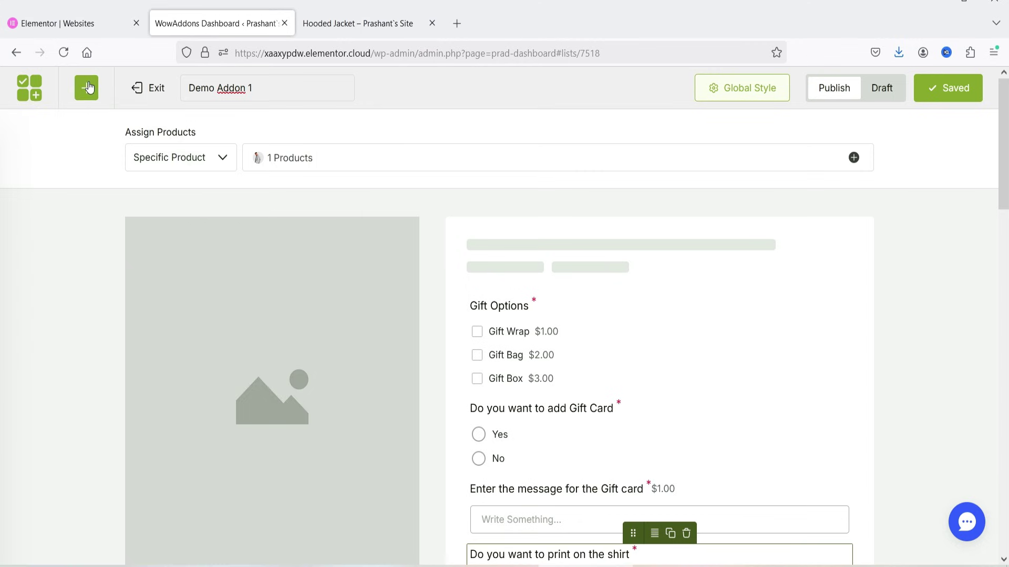
click(86, 88)
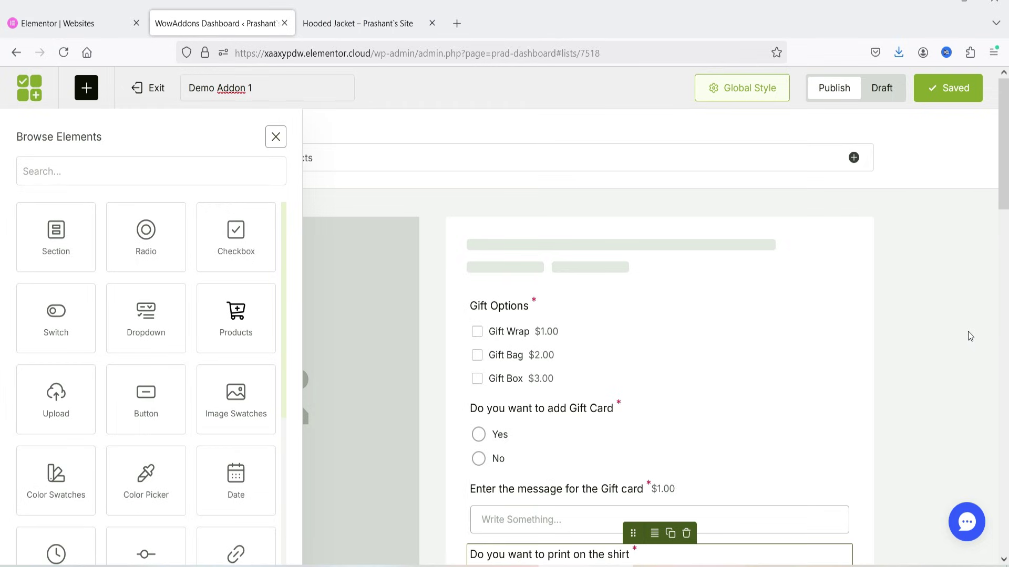
scroll(207, 349, down, 4)
scroll(207, 353, up, 4)
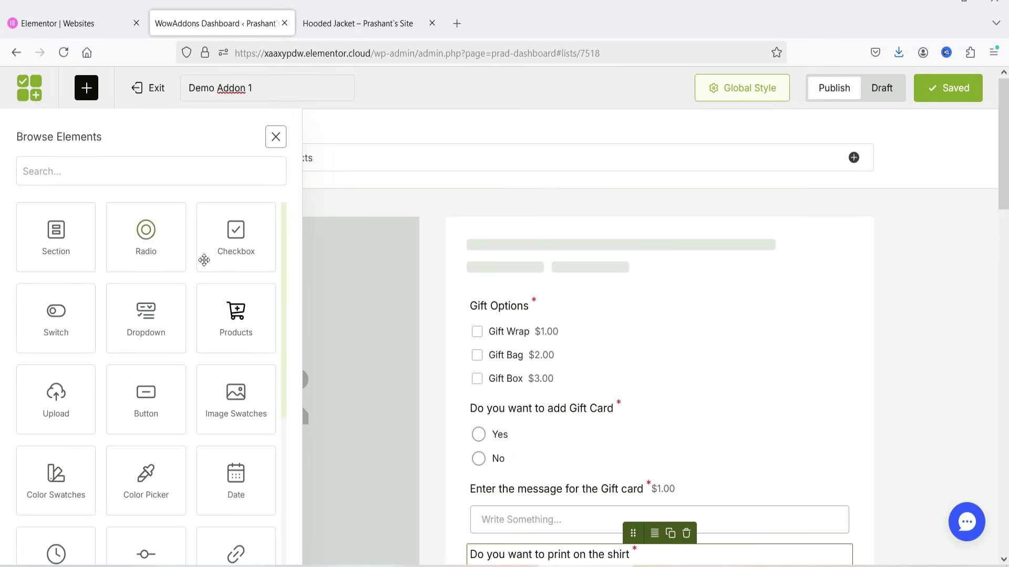